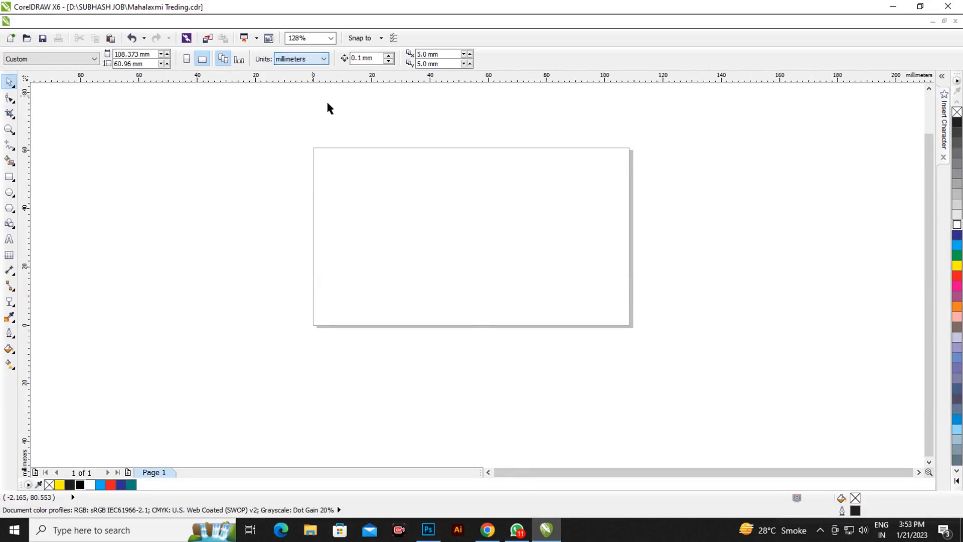
# Step: Set the page width to 96 mm and the page height to 36 mm
pyautogui.click(114, 54)
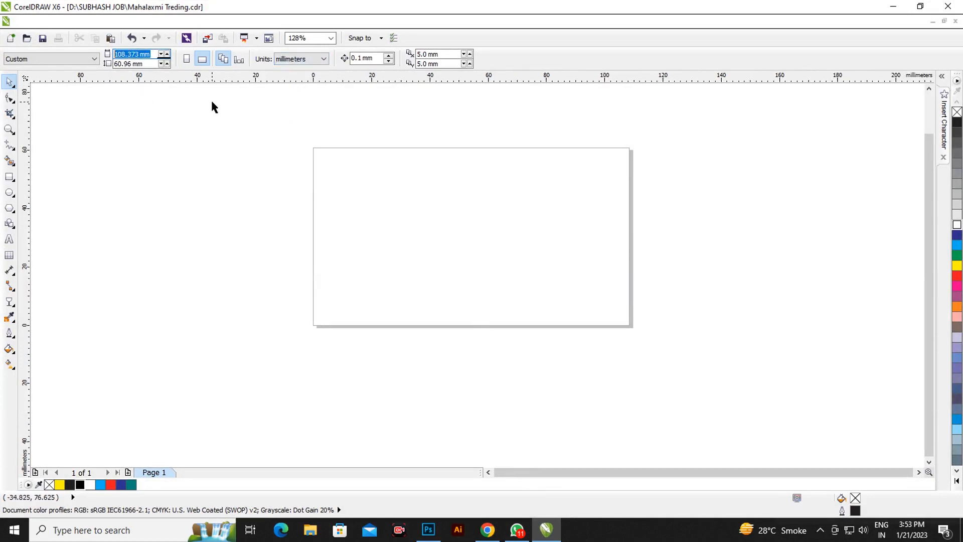
pyautogui.write('96')
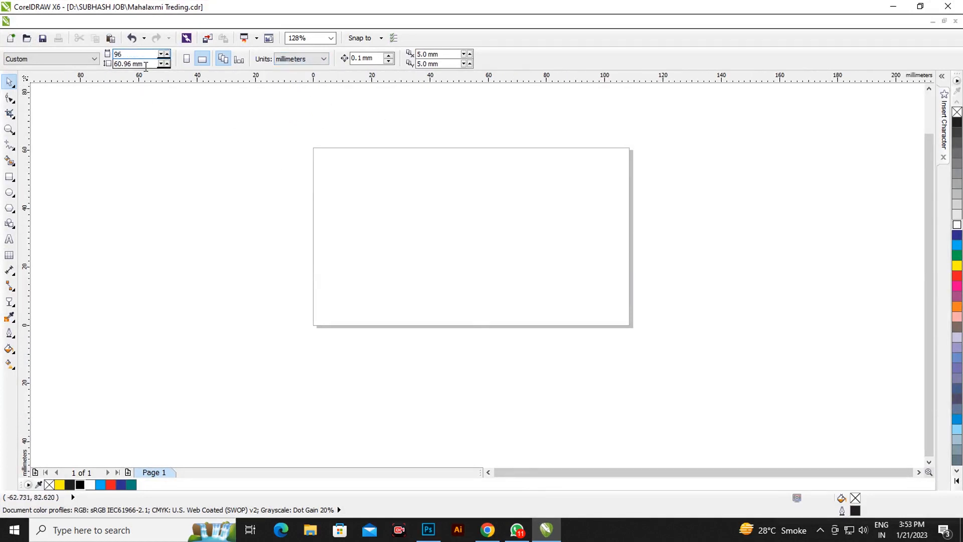
pyautogui.click(146, 64)
pyautogui.write('36')
pyautogui.press('Return')
pyautogui.scroll(3, 516, 243)
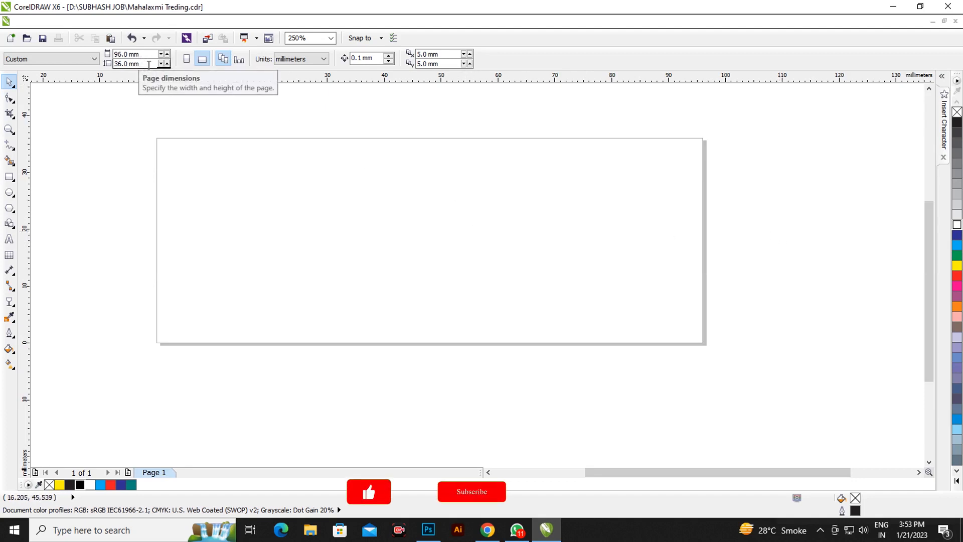
# Step: Set the page height to 48 mm
pyautogui.click(148, 64)
pyautogui.write('7')
pyautogui.press('BackSpace')
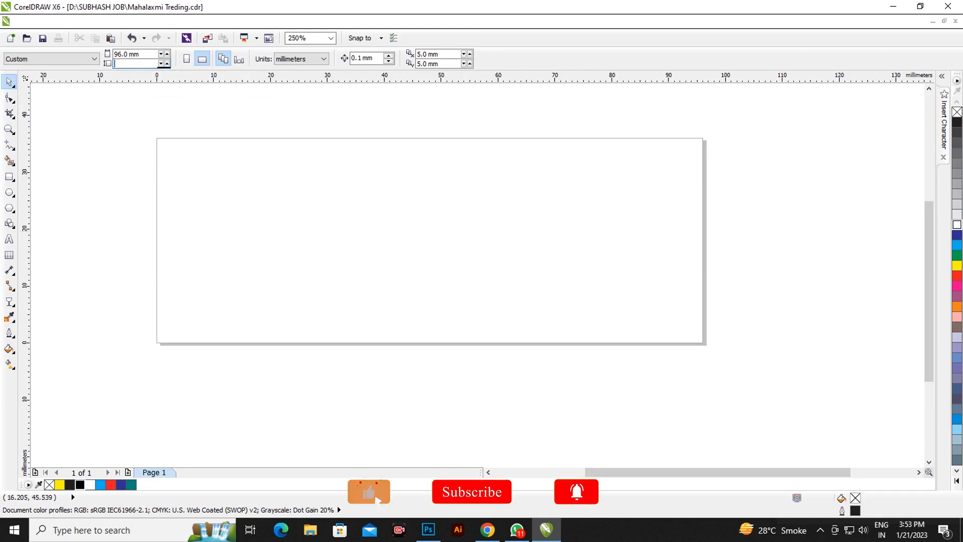
pyautogui.write('48')
pyautogui.press('Return')
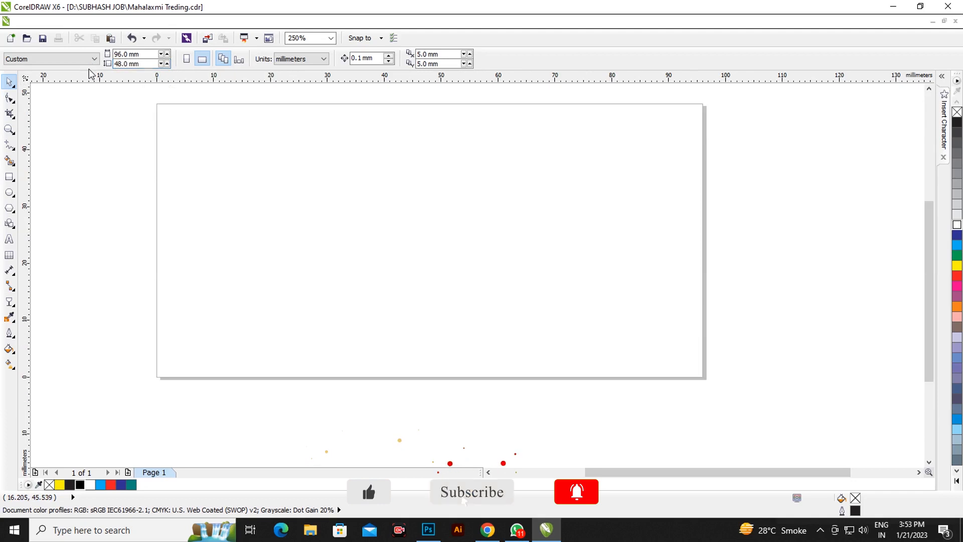
pyautogui.scroll(-1, 322, 156)
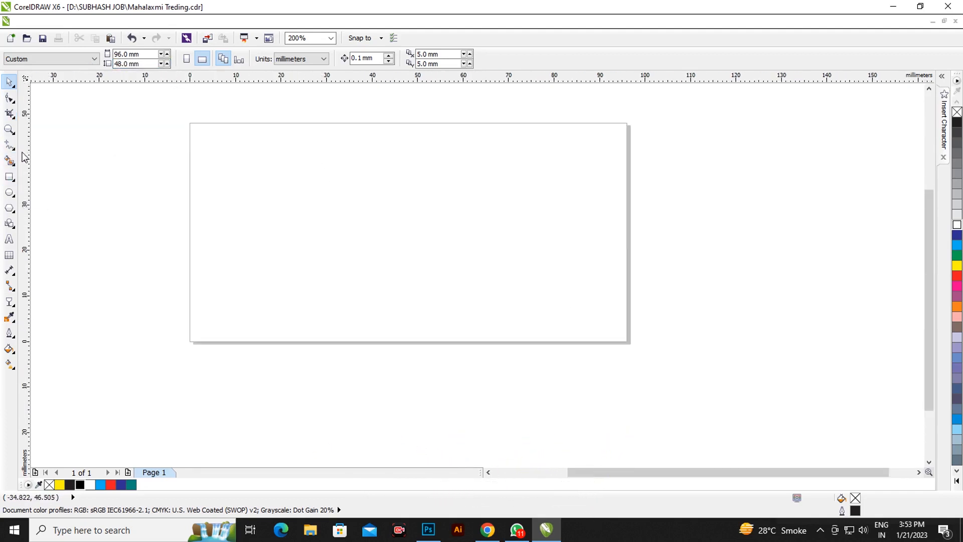
# Step: Create a page-sized rectangle, fill it with black and remove its outline
pyautogui.doubleClick(10, 176)
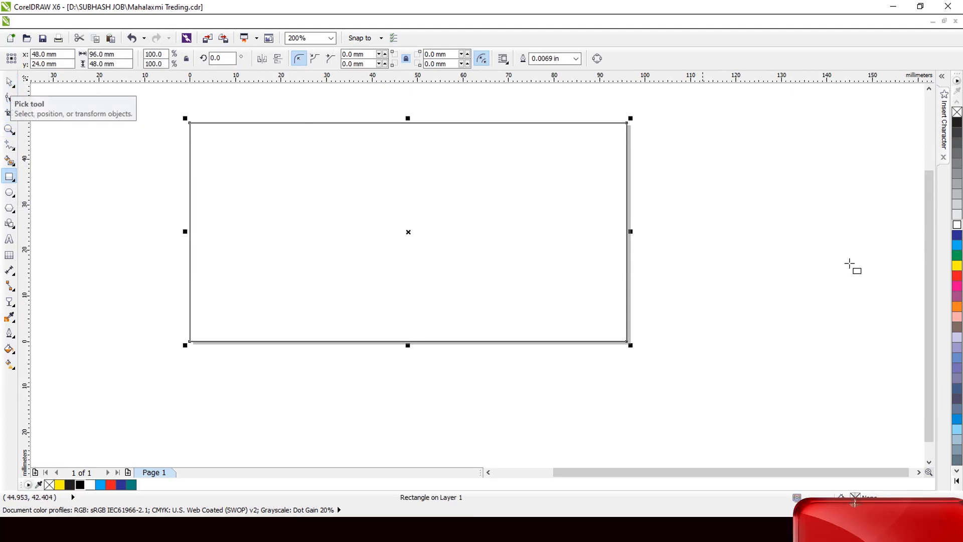
pyautogui.click(13, 88)
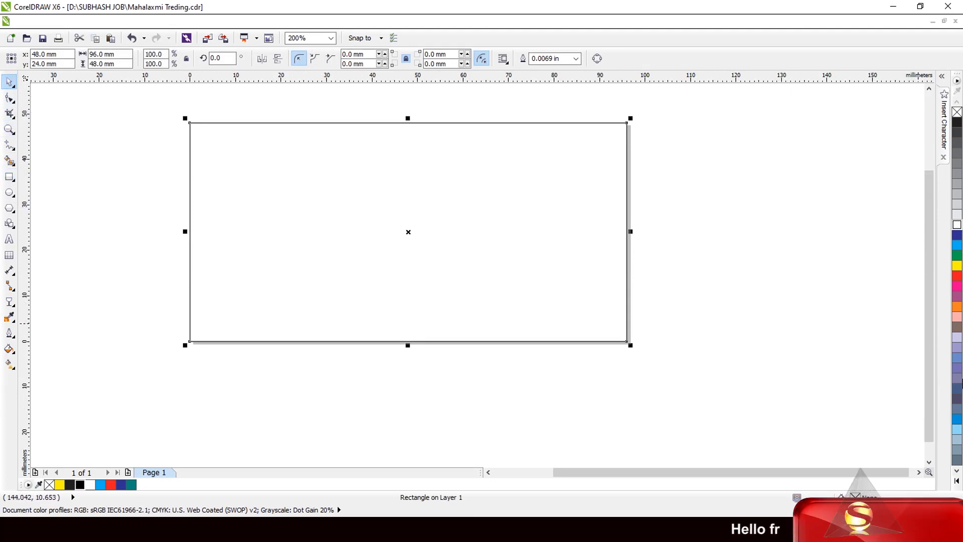
pyautogui.click(957, 470)
pyautogui.click(957, 472)
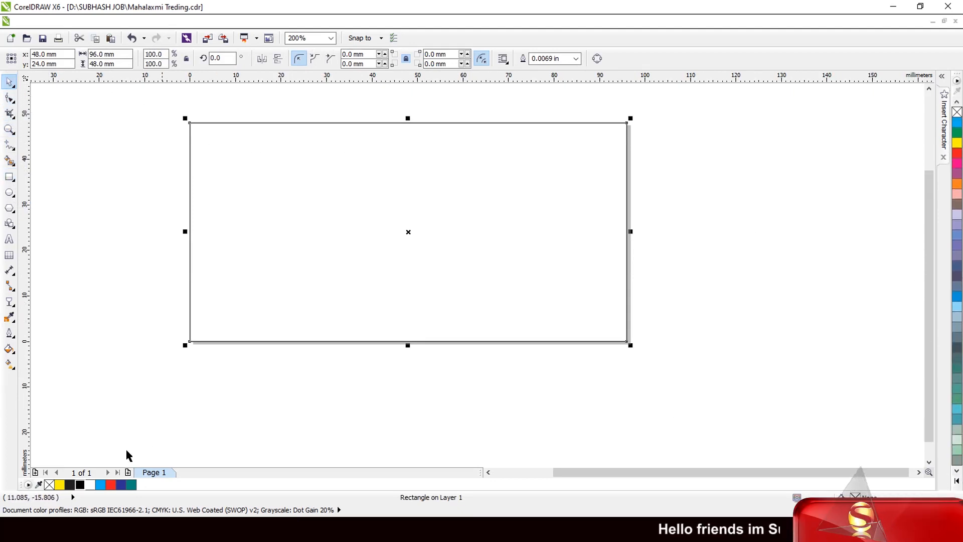
pyautogui.click(80, 485)
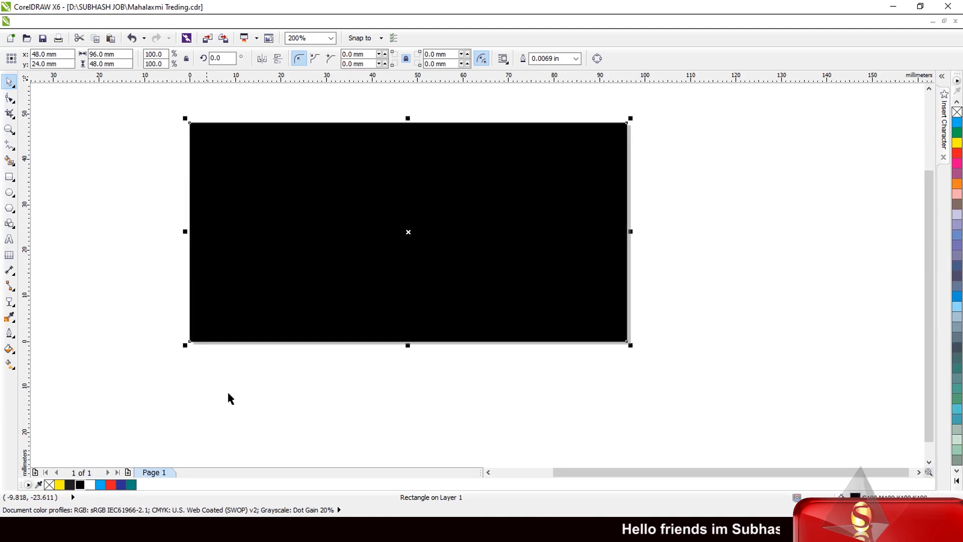
pyautogui.rightClick(957, 113)
pyautogui.scroll(-1, 423, 199)
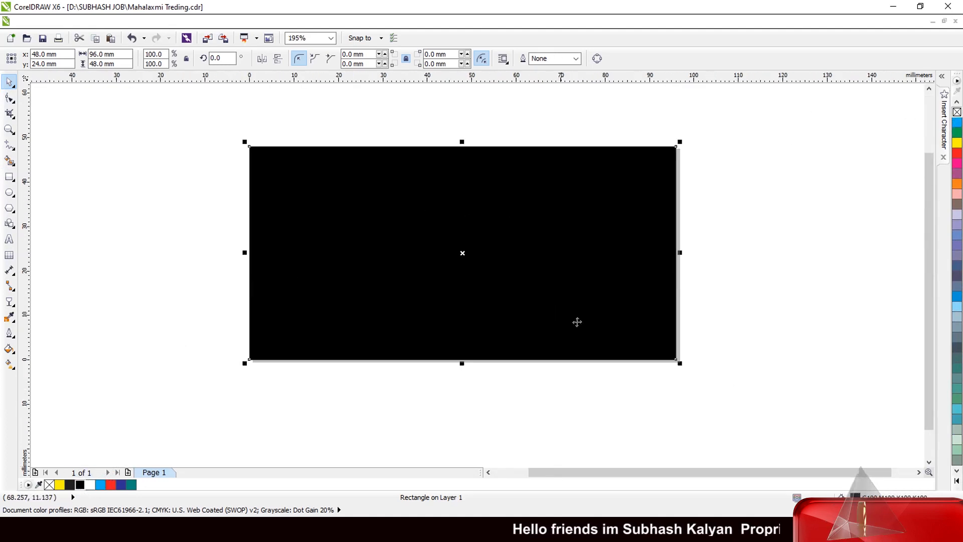
pyautogui.click(720, 293)
# Step: Import the bearded man's image eee3e07a80c6d8933c345f97cf9ae37f from Desktop > New folder and place it at the black rectangle's left side, about 23.5 × 40.6 mm
pyautogui.click(207, 39)
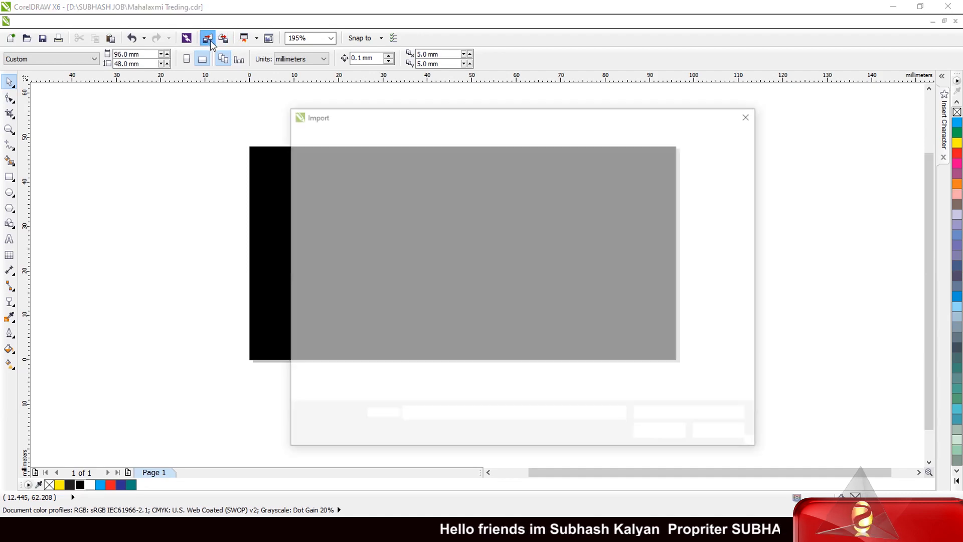
pyautogui.click(357, 389)
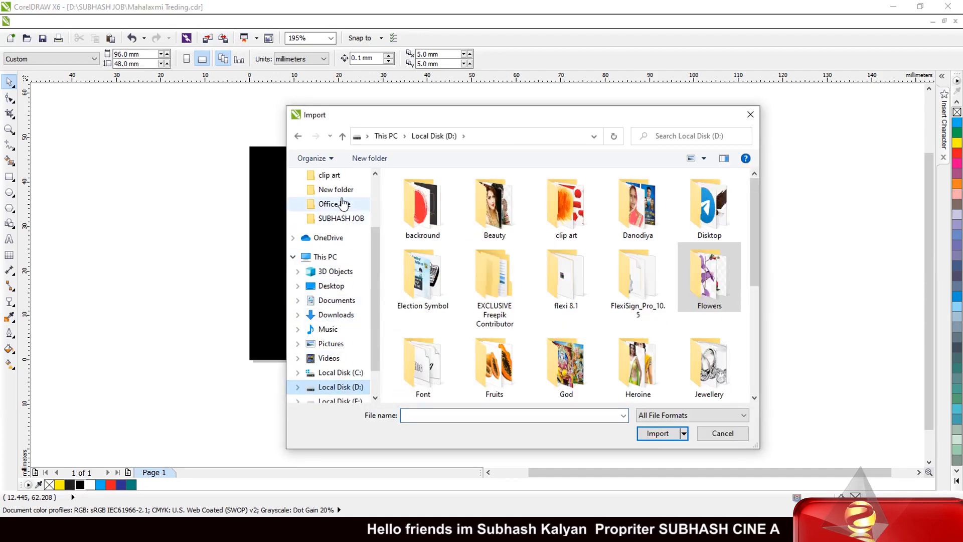
pyautogui.click(331, 286)
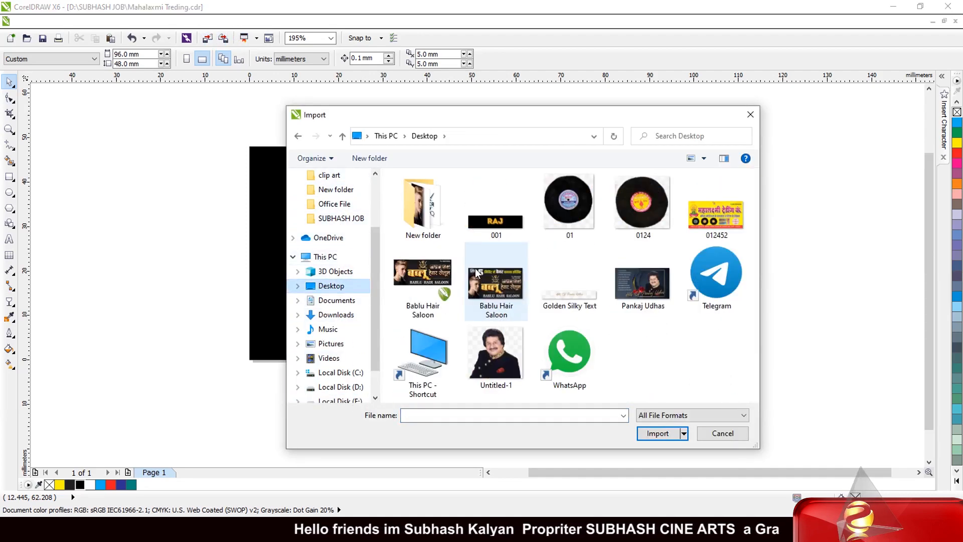
pyautogui.doubleClick(422, 211)
pyautogui.click(501, 217)
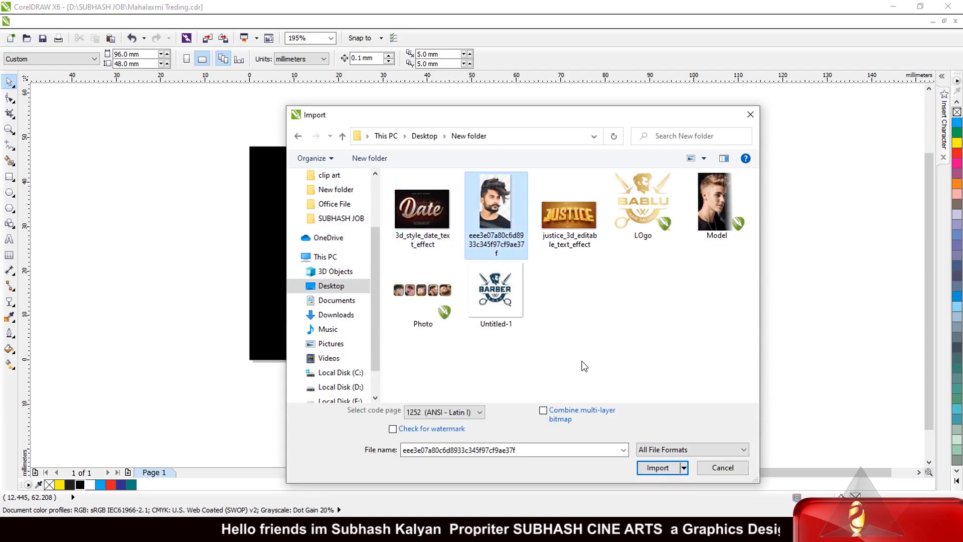
pyautogui.click(655, 468)
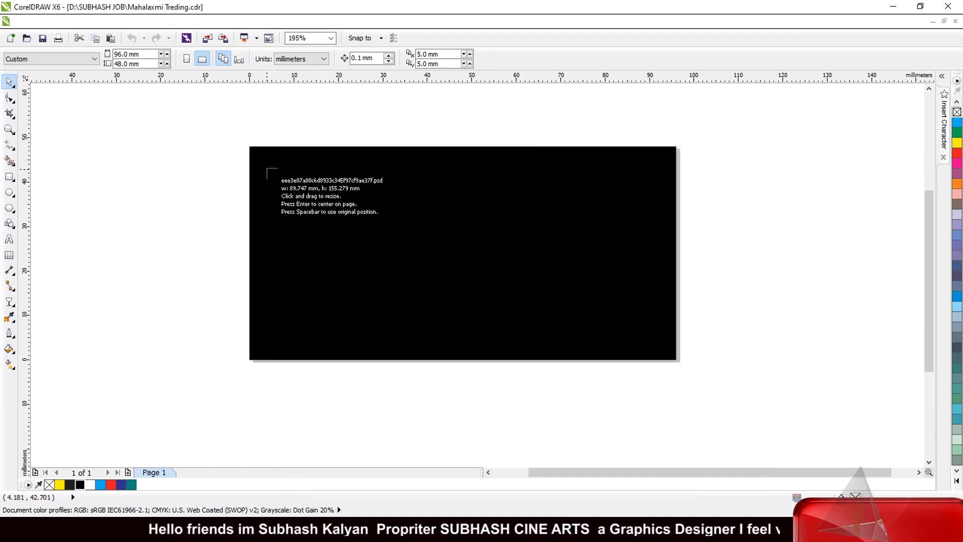
pyautogui.moveTo(369, 285); pyautogui.dragTo(422, 345)
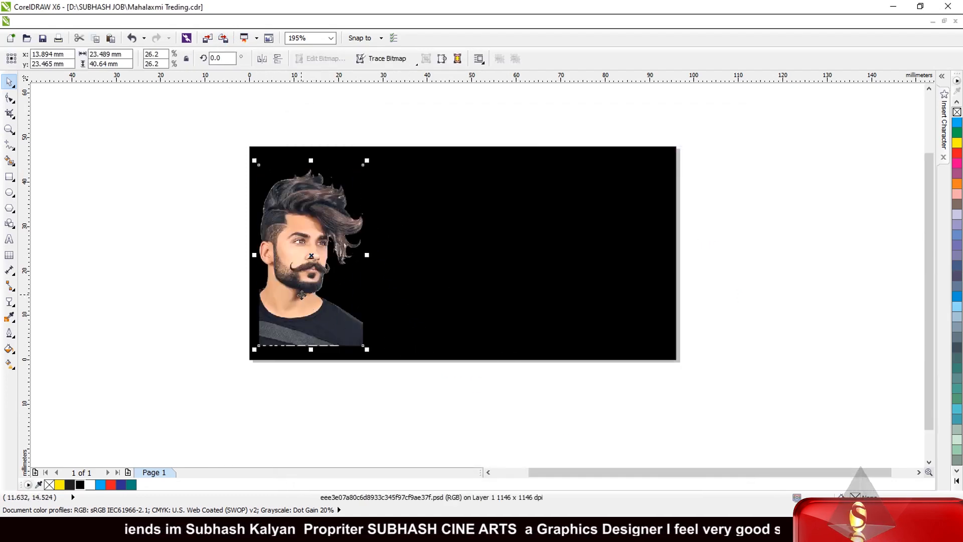
# Step: Delete the imported image of the bearded man
pyautogui.scroll(2, 297, 292)
pyautogui.scroll(-2, 297, 293)
pyautogui.press('Delete')
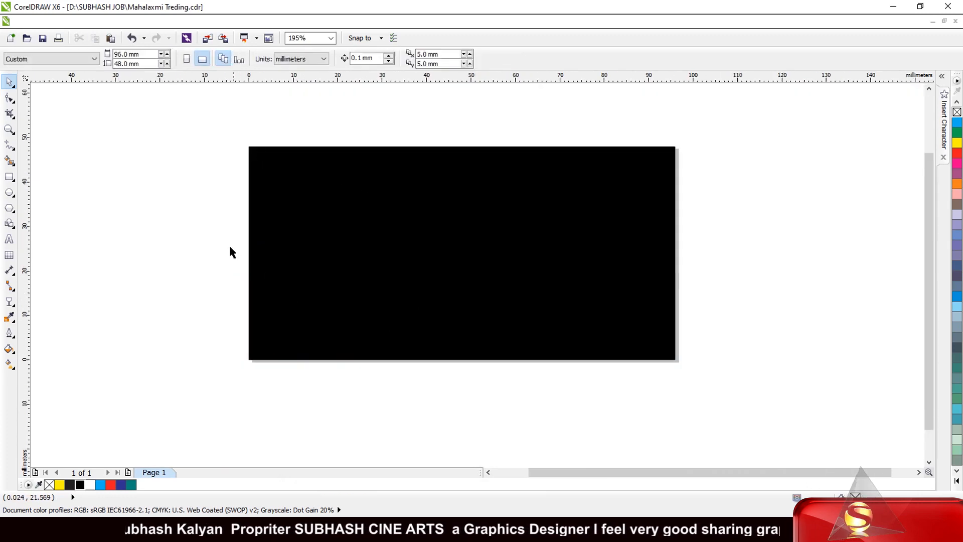
# Step: Bring in the Model portrait from New folder and fit it into the black rectangle's upper-left corner, about 10.5 × 16.7 mm
pyautogui.click(207, 38)
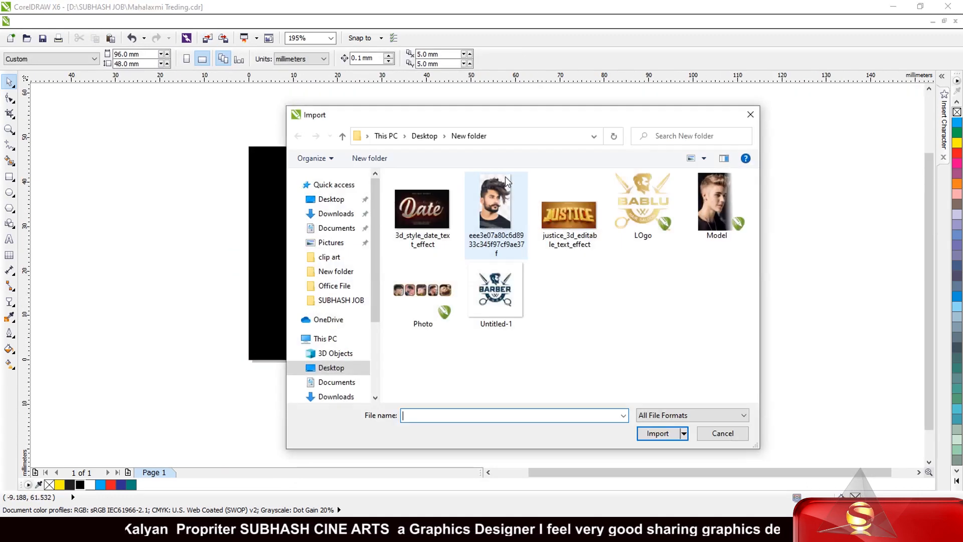
pyautogui.click(715, 203)
pyautogui.click(657, 432)
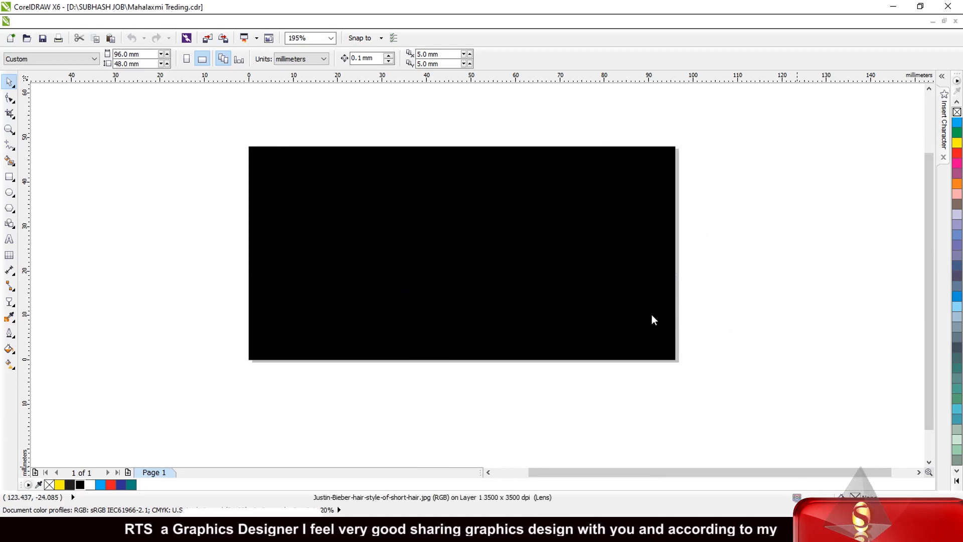
pyautogui.hotkey('ctrl', 'v')
pyautogui.moveTo(321, 271); pyautogui.dragTo(297, 219)
pyautogui.scroll(4, 240, 153)
pyautogui.moveTo(385, 249); pyautogui.dragTo(350, 197)
pyautogui.scroll(-3, 284, 146)
pyautogui.scroll(-1, 271, 150)
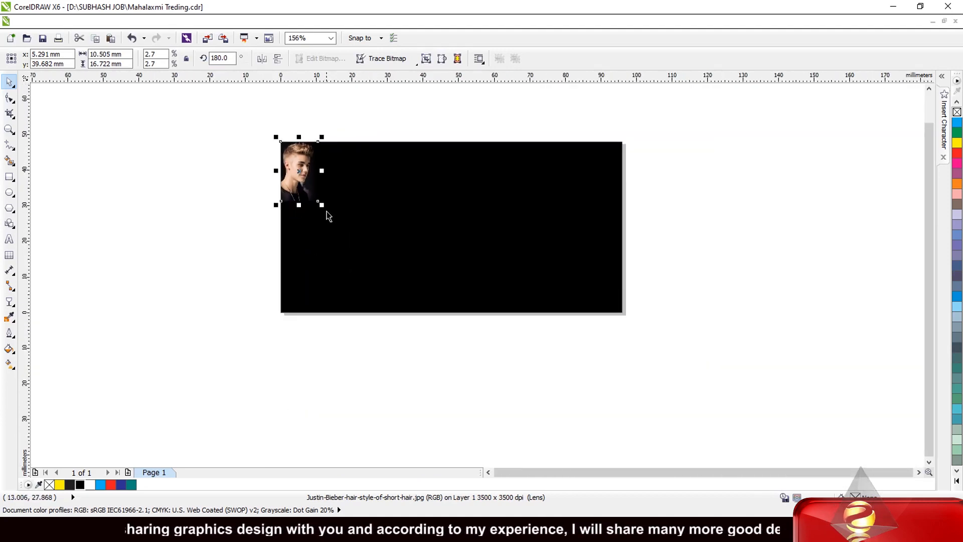
# Step: Scale the Model portrait to about 28.1 × 44.7 mm against the rectangle's left and bottom edges
pyautogui.moveTo(375, 285); pyautogui.dragTo(404, 317)
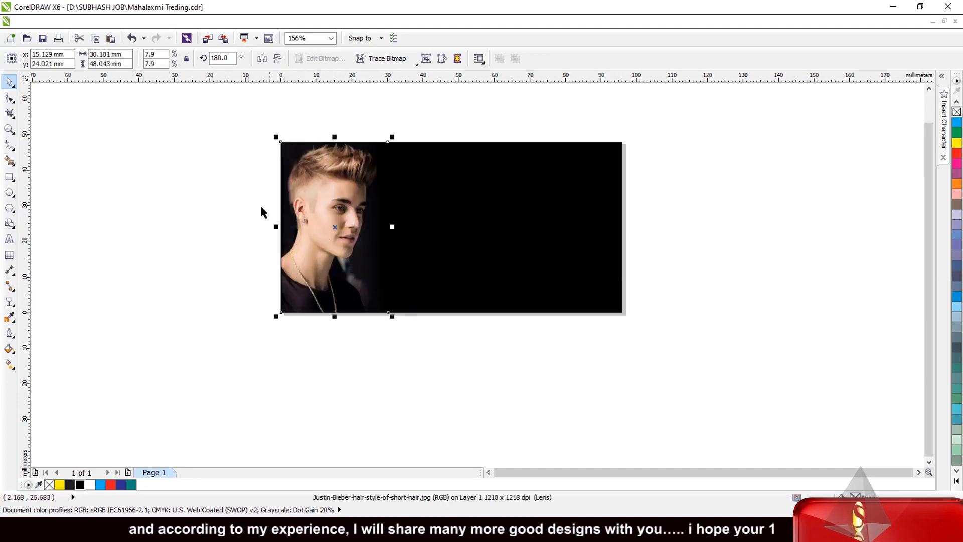
pyautogui.scroll(2, 321, 150)
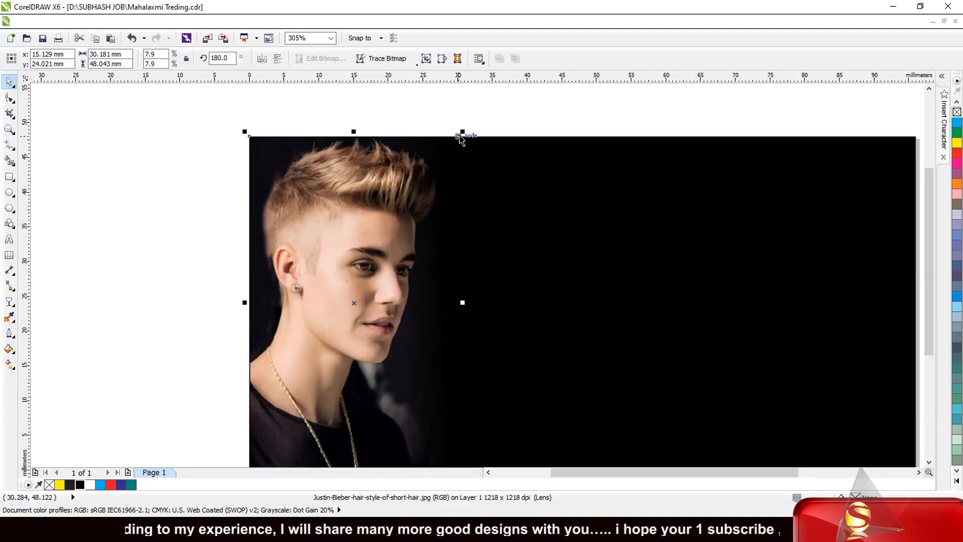
pyautogui.moveTo(459, 136); pyautogui.dragTo(445, 159)
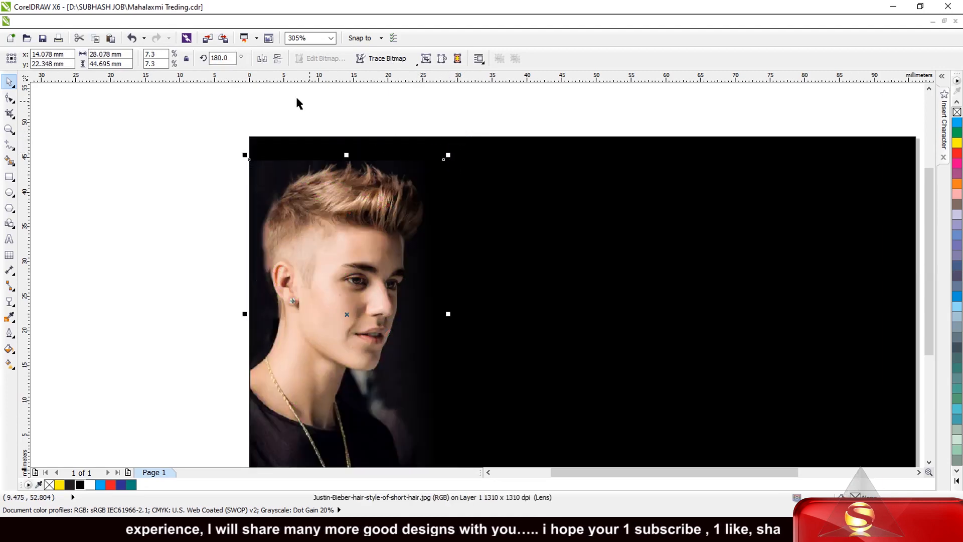
pyautogui.scroll(-3, 290, 99)
pyautogui.scroll(2, 274, 104)
pyautogui.scroll(-1, 375, 112)
pyautogui.scroll(2, 383, 102)
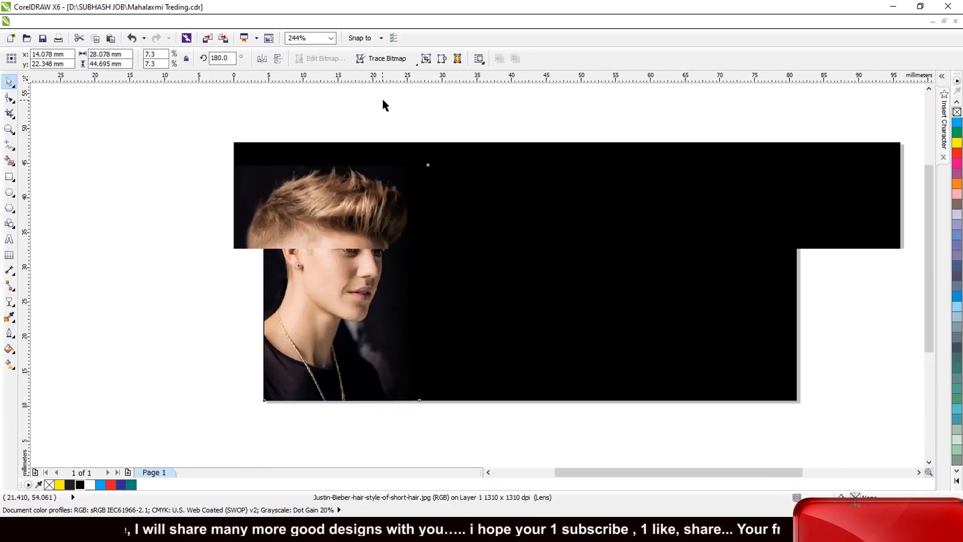
pyautogui.scroll(1, 382, 102)
pyautogui.click(385, 123)
pyautogui.scroll(-2, 421, 247)
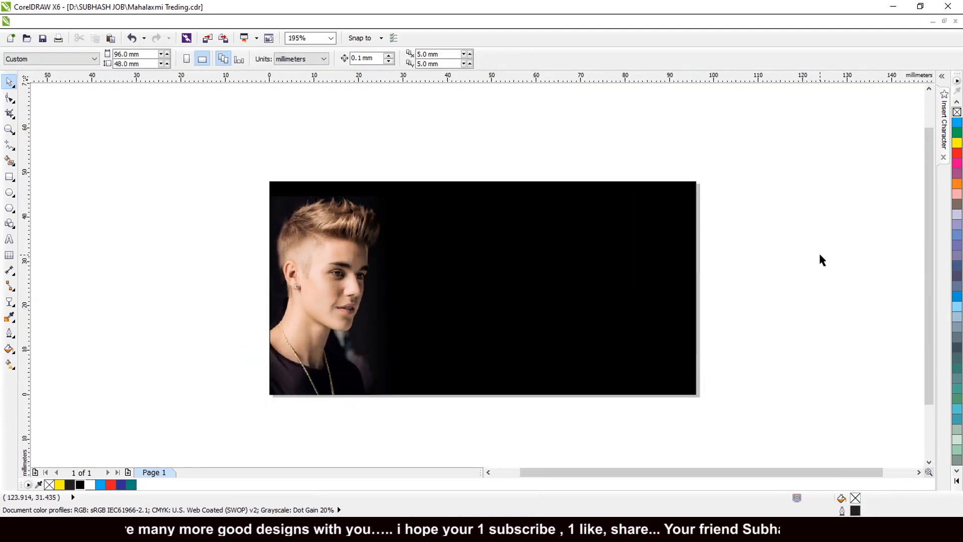
# Step: Import the barber shop logo Untitled-1 and place it on the black rectangle, about 22.9 mm square
pyautogui.click(208, 38)
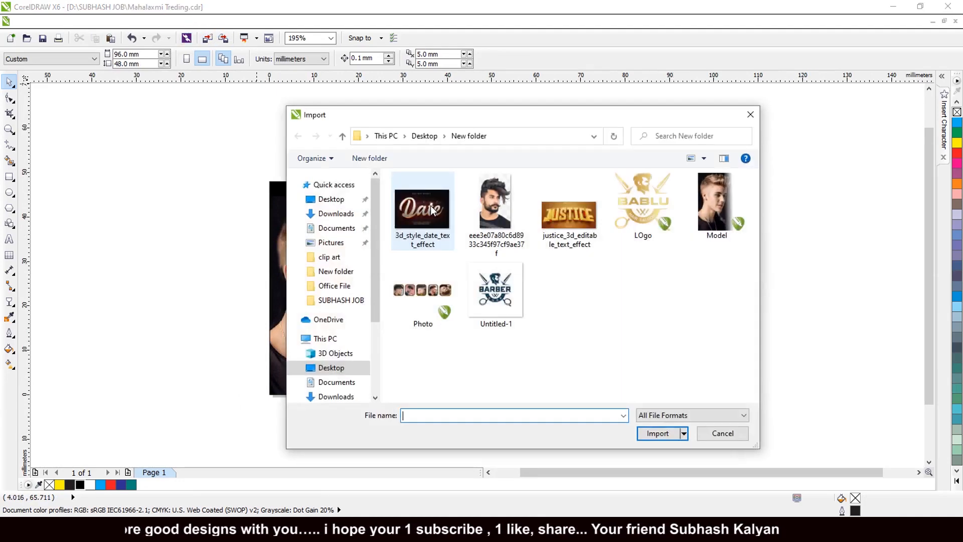
pyautogui.click(495, 291)
pyautogui.click(658, 433)
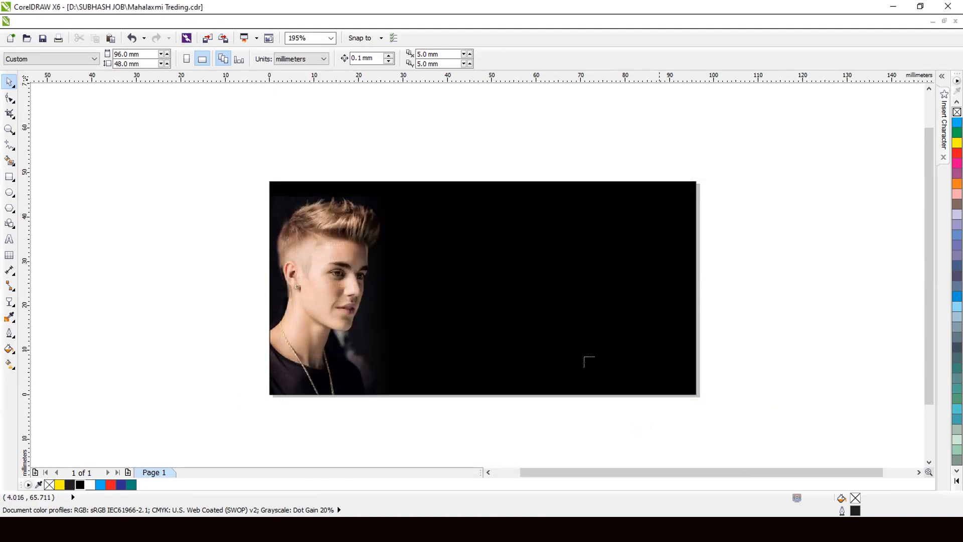
pyautogui.moveTo(475, 204); pyautogui.dragTo(577, 299)
pyautogui.scroll(3, 521, 238)
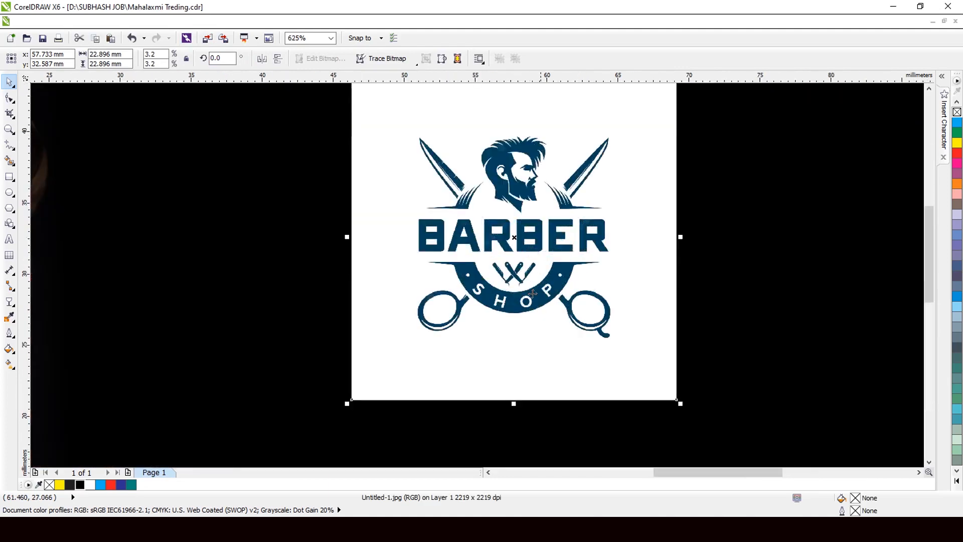
# Step: Shrink the barber shop logo to about 8.1 mm square and move it off the page, above the rectangle's right part
pyautogui.moveTo(624, 366); pyautogui.dragTo(556, 294)
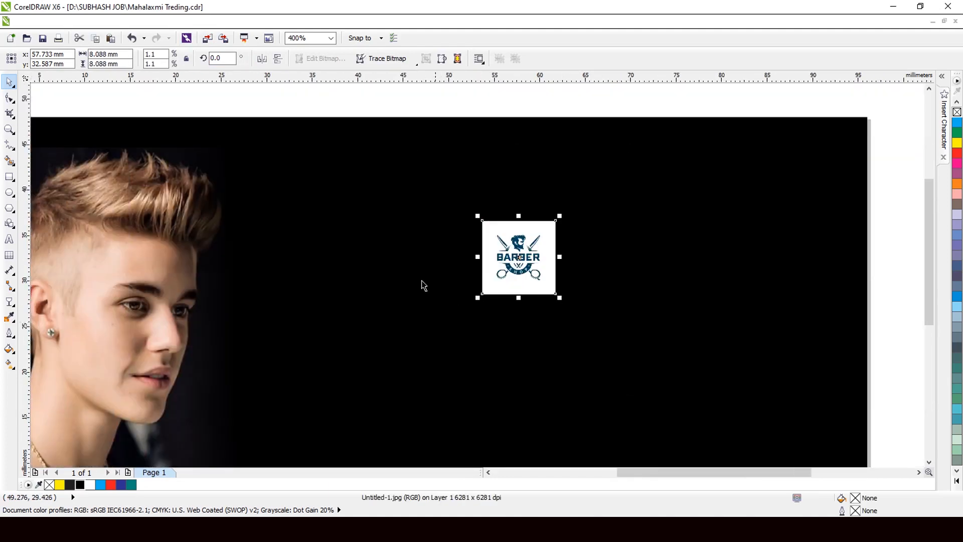
pyautogui.scroll(-4, 438, 291)
pyautogui.moveTo(458, 268); pyautogui.dragTo(565, 146)
pyautogui.scroll(-2, 530, 174)
pyautogui.scroll(3, 573, 134)
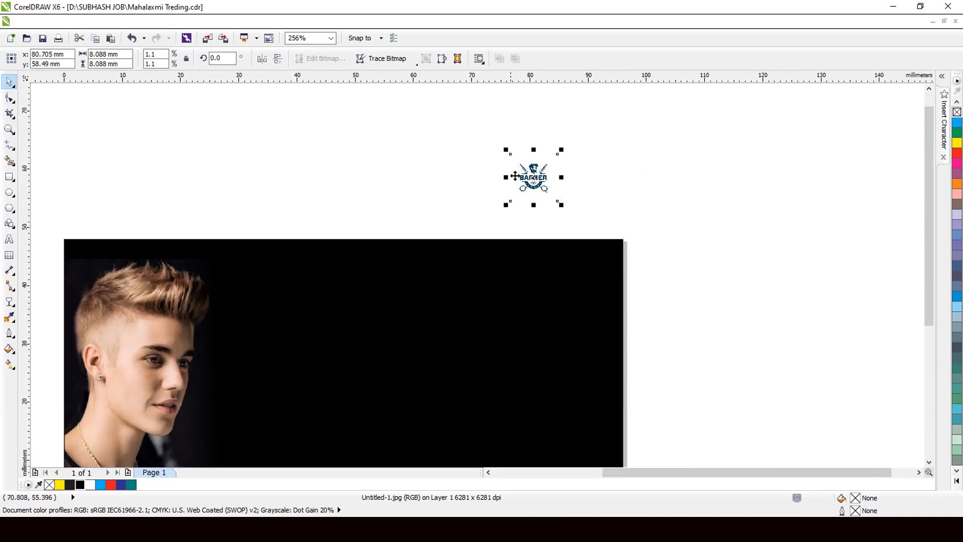
# Step: Vectorize the barber shop logo with the Outline Trace Logo preset, reducing the bitmap and removing the background
pyautogui.click(386, 58)
pyautogui.moveTo(400, 106)
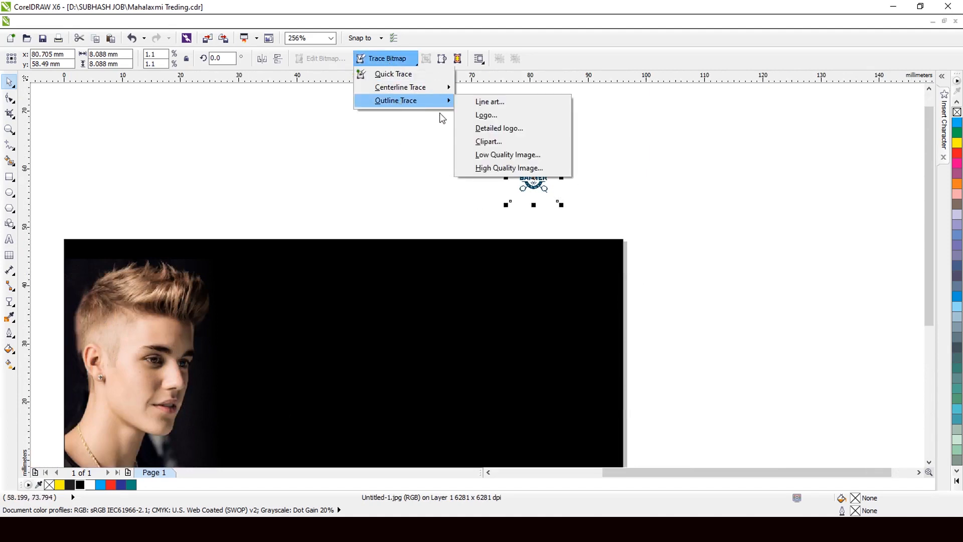
pyautogui.click(505, 117)
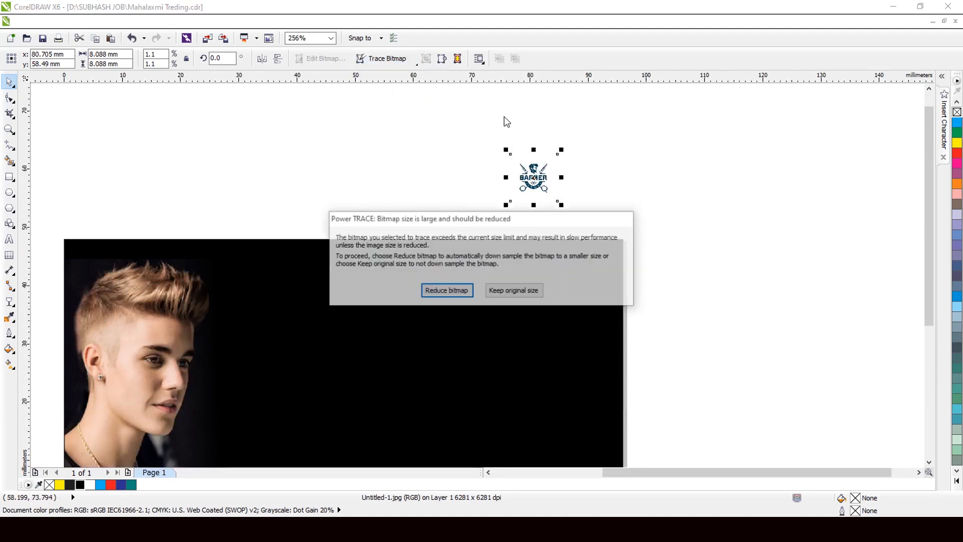
pyautogui.click(447, 291)
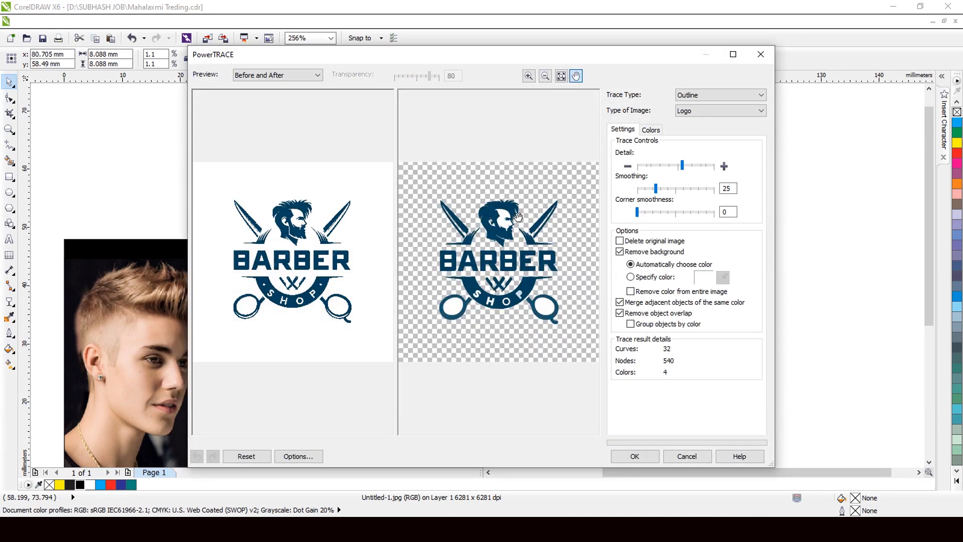
pyautogui.click(634, 456)
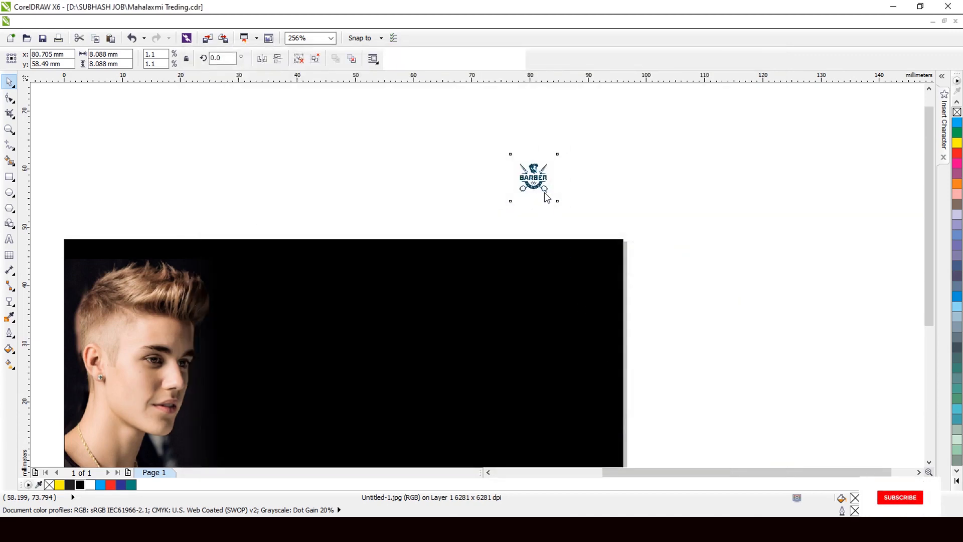
# Step: Move the traced barber logo well to the left of the original bitmap and ungroup its shapes
pyautogui.click(533, 178)
pyautogui.moveTo(534, 179); pyautogui.dragTo(383, 185)
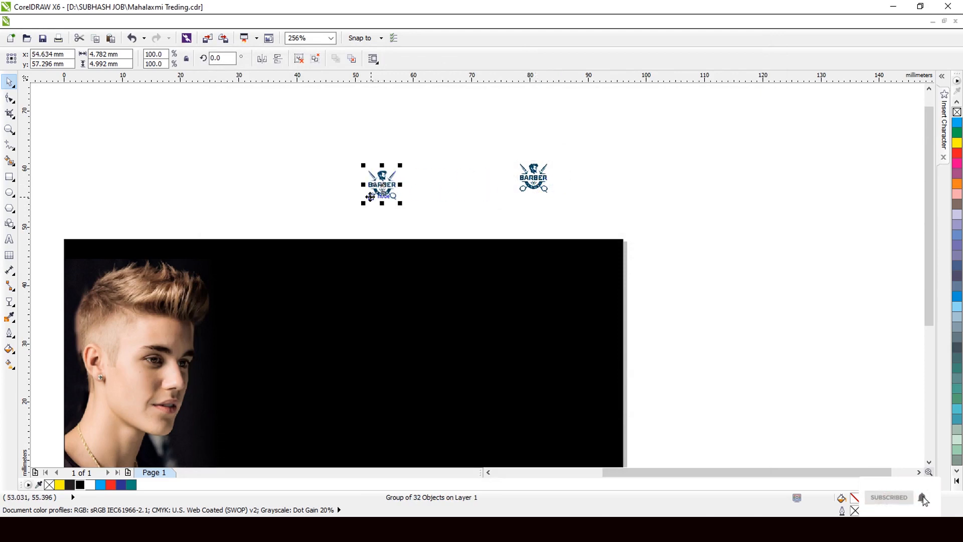
pyautogui.scroll(4, 368, 197)
pyautogui.scroll(1, 358, 175)
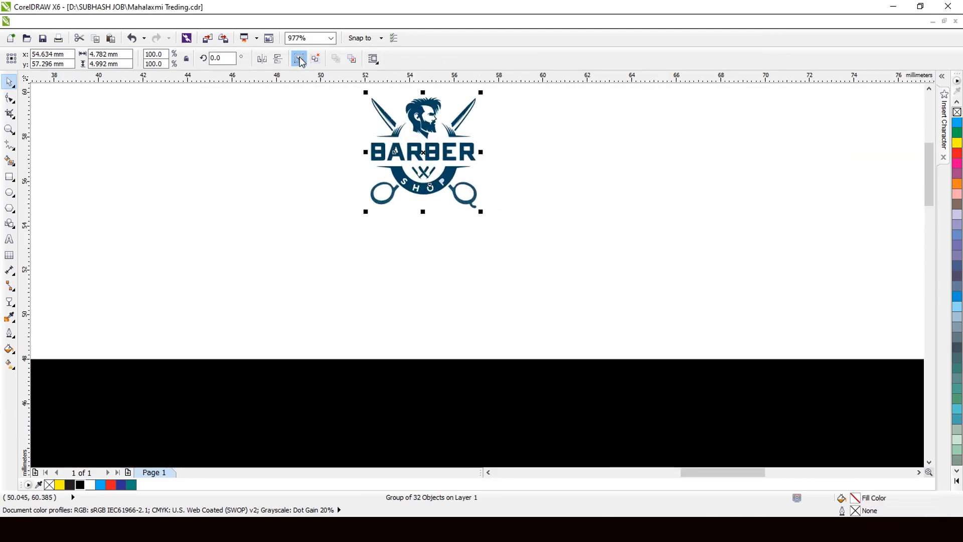
pyautogui.click(299, 59)
# Step: Delete the BARBER lettering from the middle of the ungrouped logo
pyautogui.click(354, 143)
pyautogui.moveTo(495, 163); pyautogui.dragTo(501, 166)
pyautogui.press('Delete')
pyautogui.scroll(-2, 438, 177)
pyautogui.scroll(2, 438, 176)
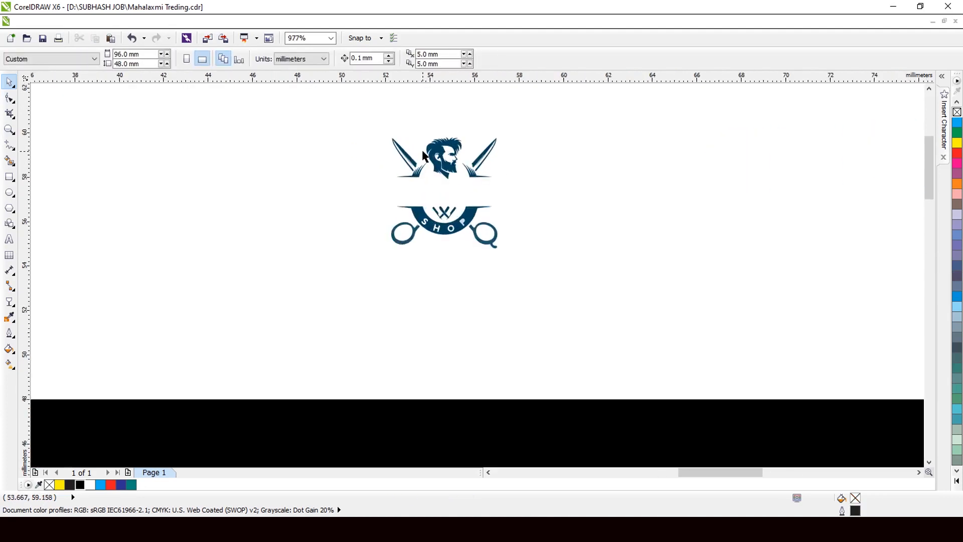
# Step: Move all remaining logo shapes onto the black rectangle's upper middle and enlarge them to about 13.2 × 13.8 mm
pyautogui.moveTo(353, 118); pyautogui.dragTo(537, 274)
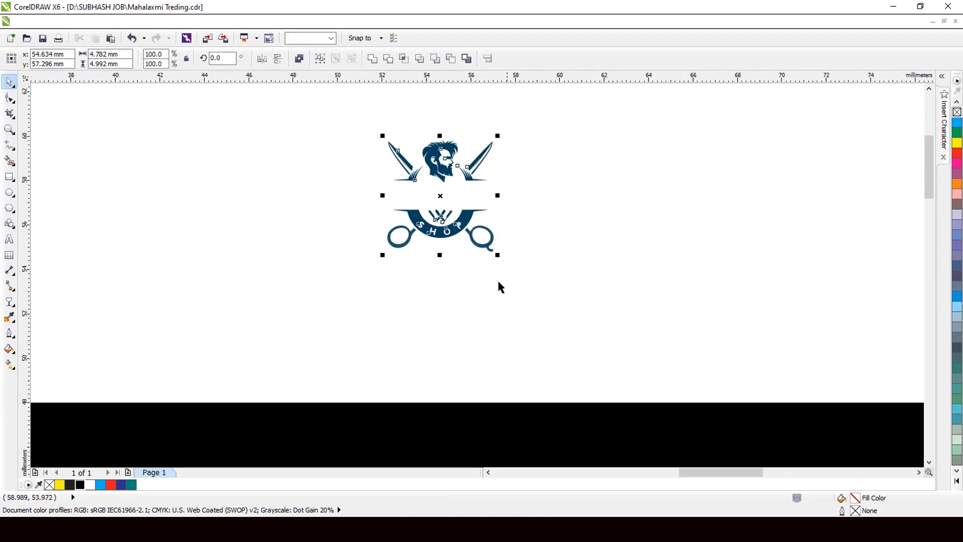
pyautogui.scroll(2, 405, 160)
pyautogui.scroll(-5, 421, 203)
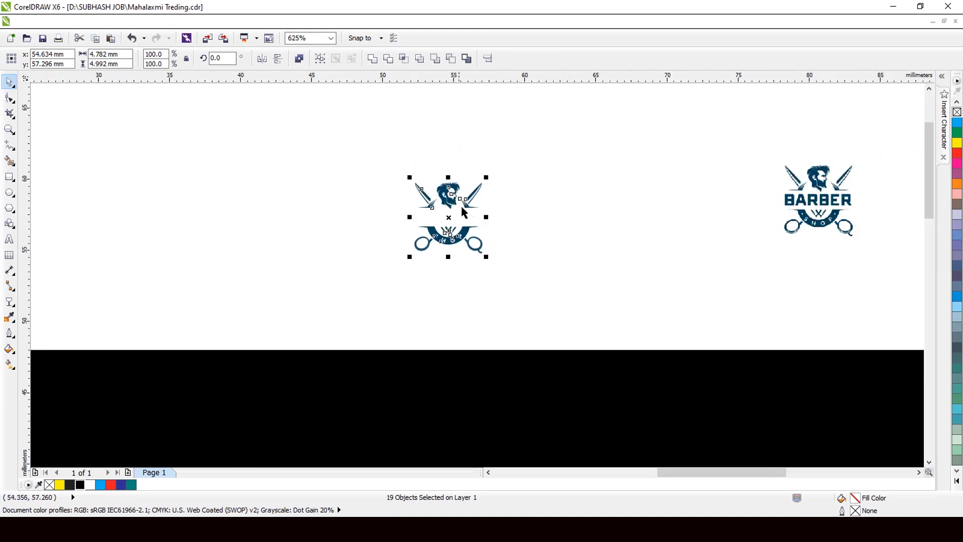
pyautogui.moveTo(458, 211); pyautogui.dragTo(577, 401)
pyautogui.scroll(3, 453, 329)
pyautogui.scroll(-3, 414, 234)
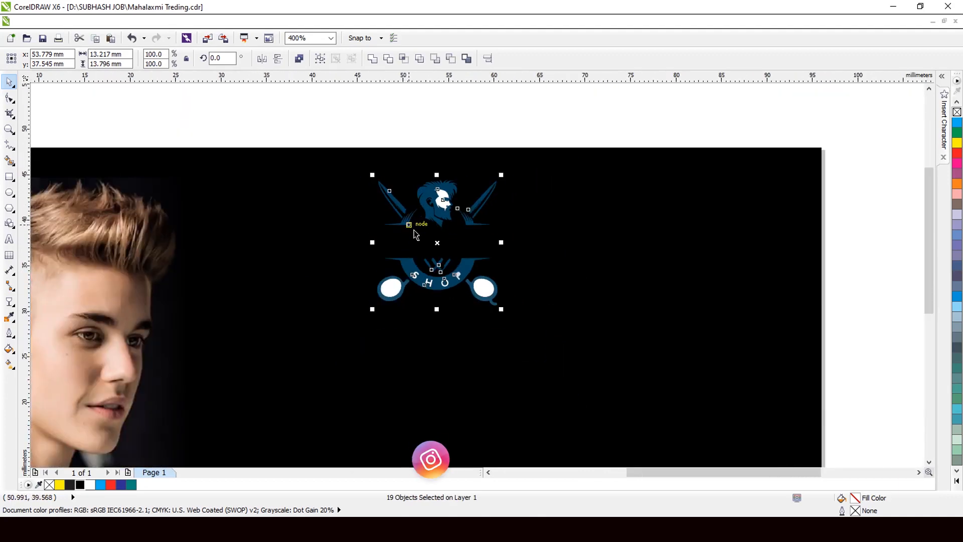
pyautogui.scroll(7, 415, 233)
pyautogui.scroll(-3, 456, 219)
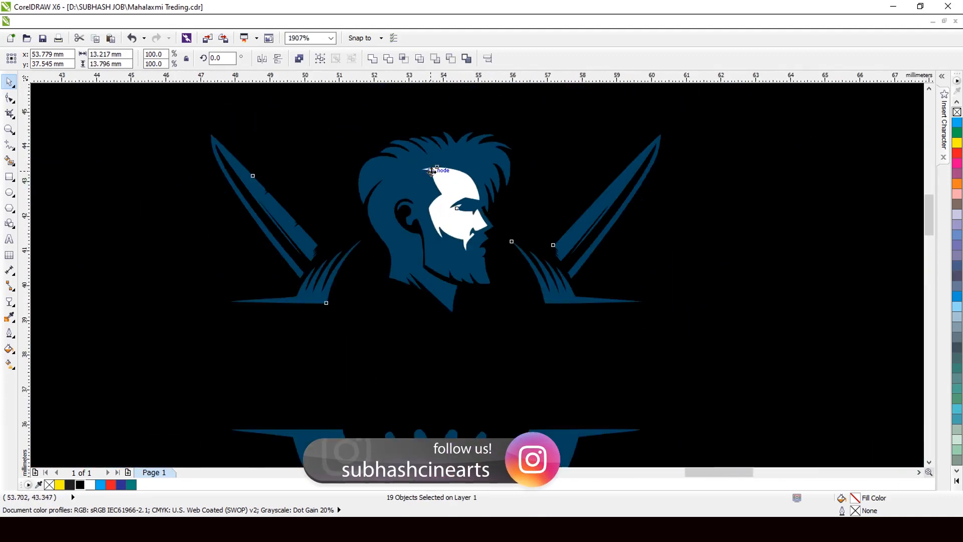
pyautogui.scroll(-4, 432, 171)
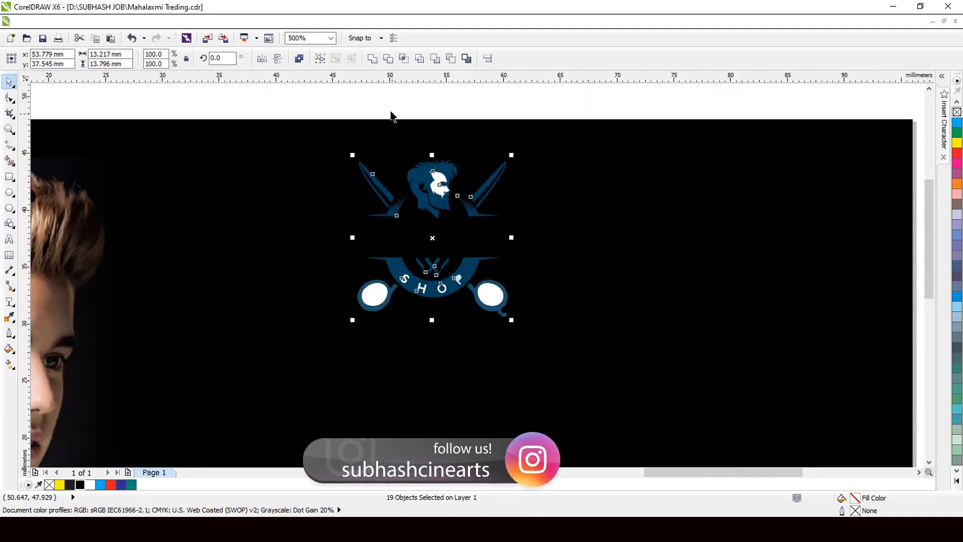
# Step: Remove the white shapes from the logo's scissor handles, face and SHOP lettering, and fill the remaining shapes light blue
pyautogui.press('Escape')
pyautogui.click(492, 300)
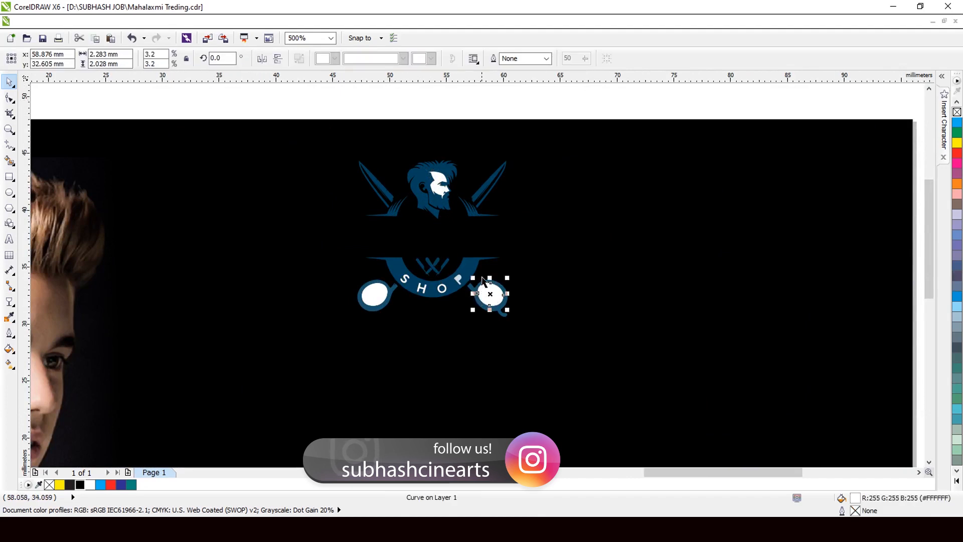
pyautogui.press('Delete')
pyautogui.click(374, 300)
pyautogui.press('Delete')
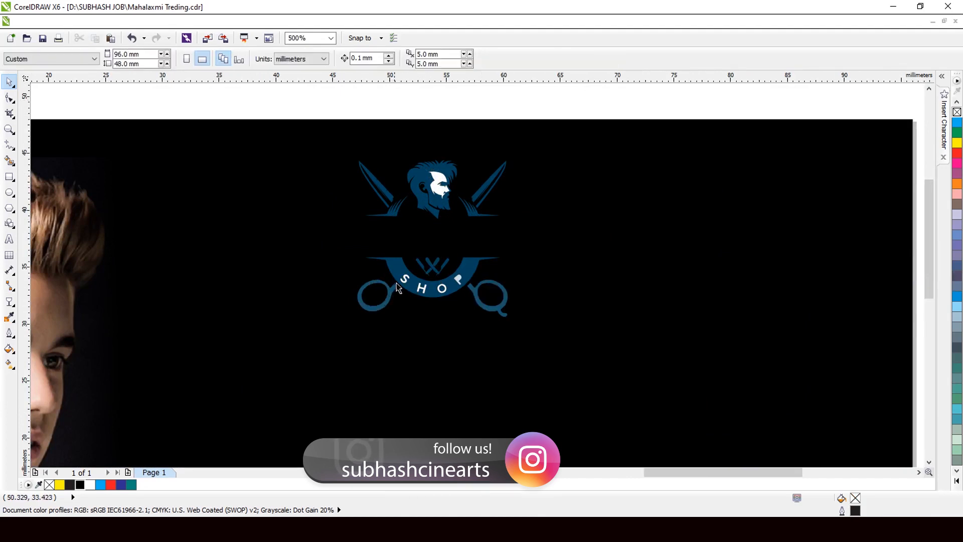
pyautogui.scroll(4, 444, 182)
pyautogui.click(437, 197)
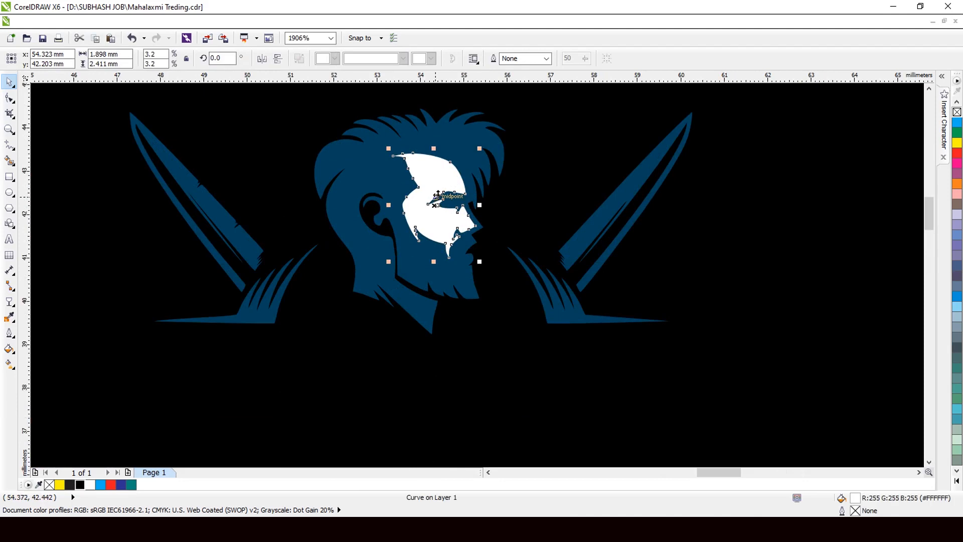
pyautogui.press('Delete')
pyautogui.scroll(-5, 439, 197)
pyautogui.scroll(3, 422, 311)
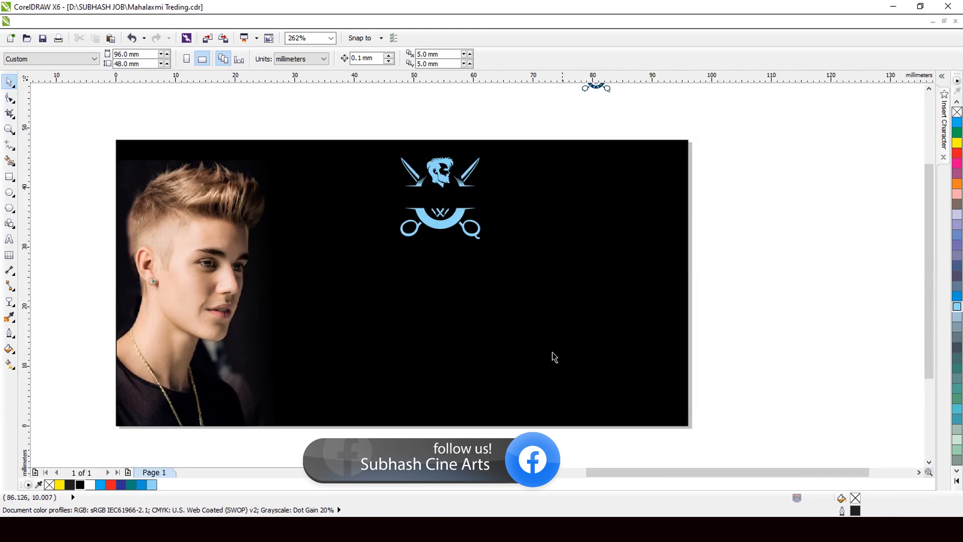
pyautogui.scroll(-1, 525, 353)
pyautogui.scroll(1, 494, 352)
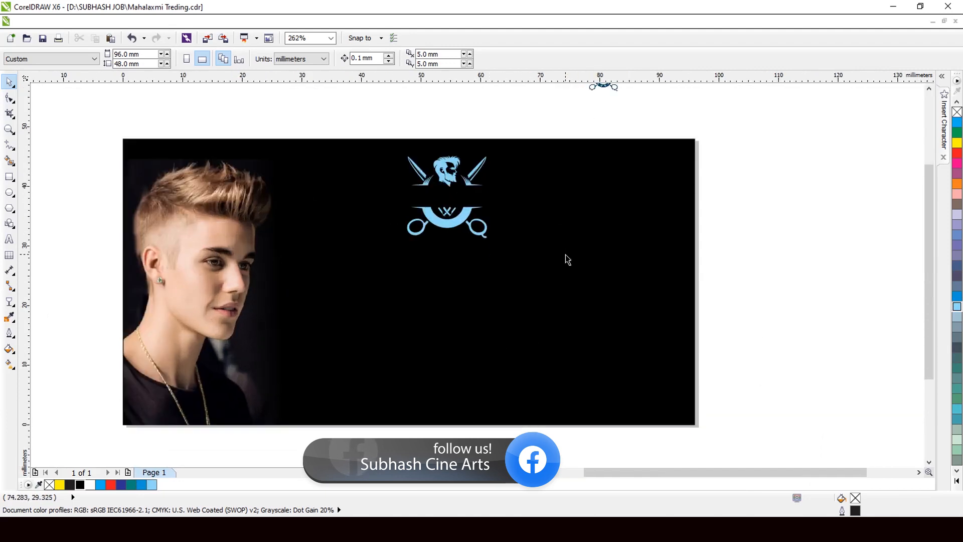
# Step: Open justice_3d_editable_text_effect from the desktop's New folder in Photoshop, without updating its text layers
pyautogui.click(897, 9)
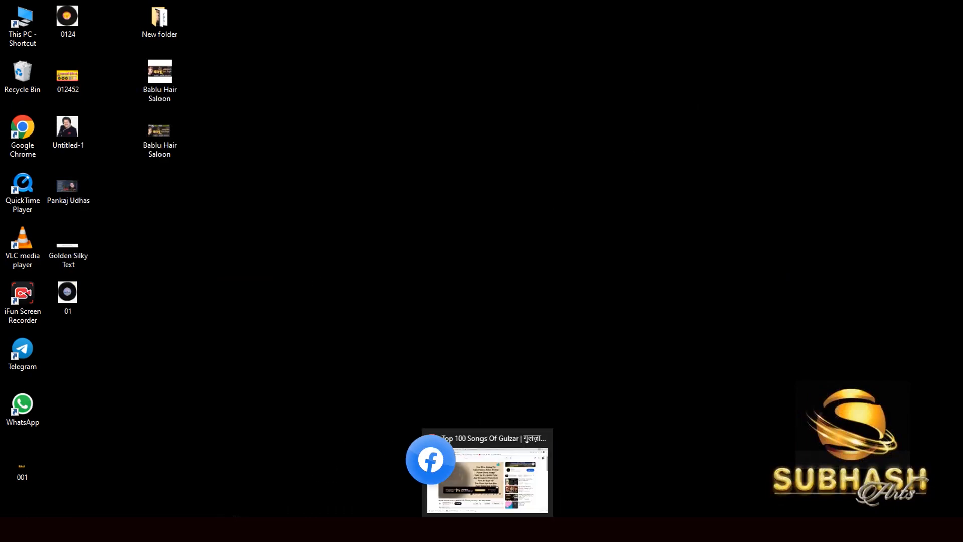
pyautogui.doubleClick(164, 23)
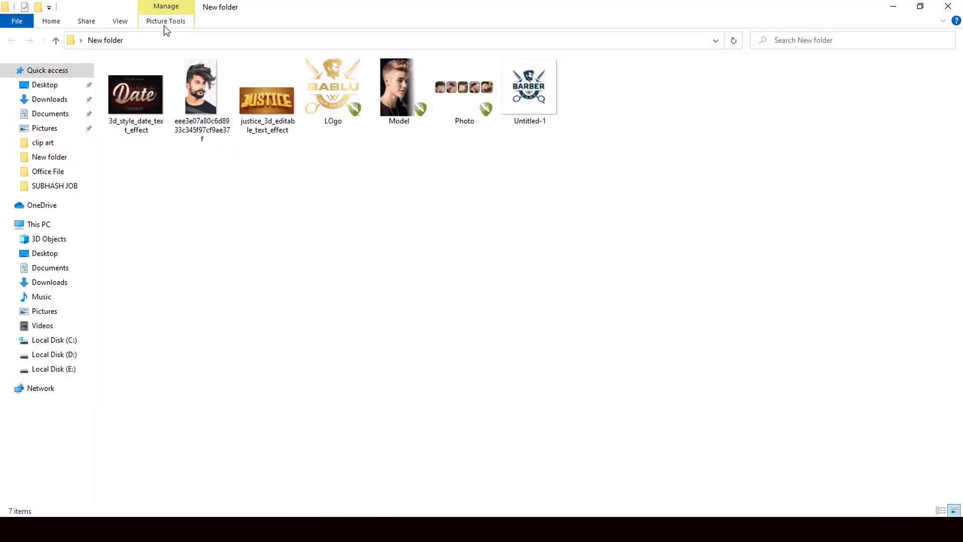
pyautogui.doubleClick(265, 100)
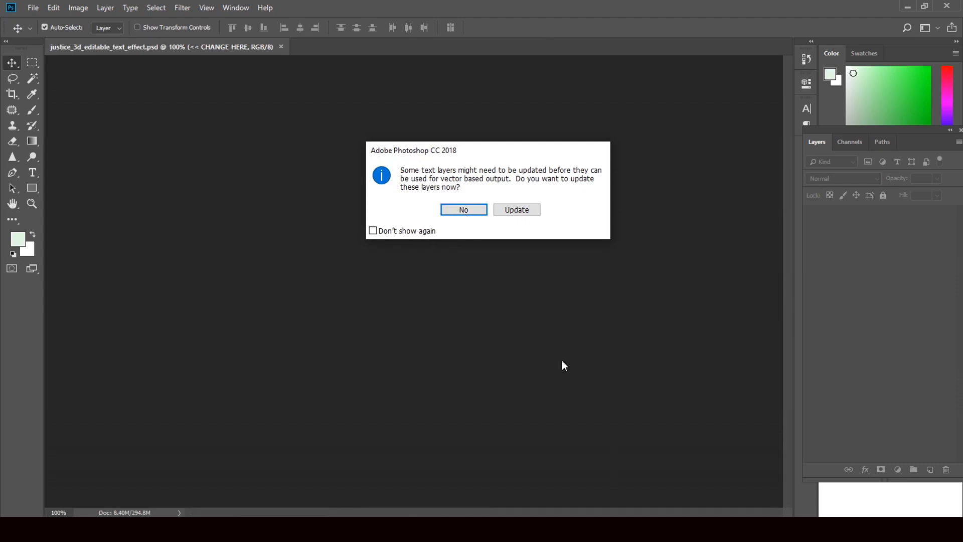
pyautogui.press('Return')
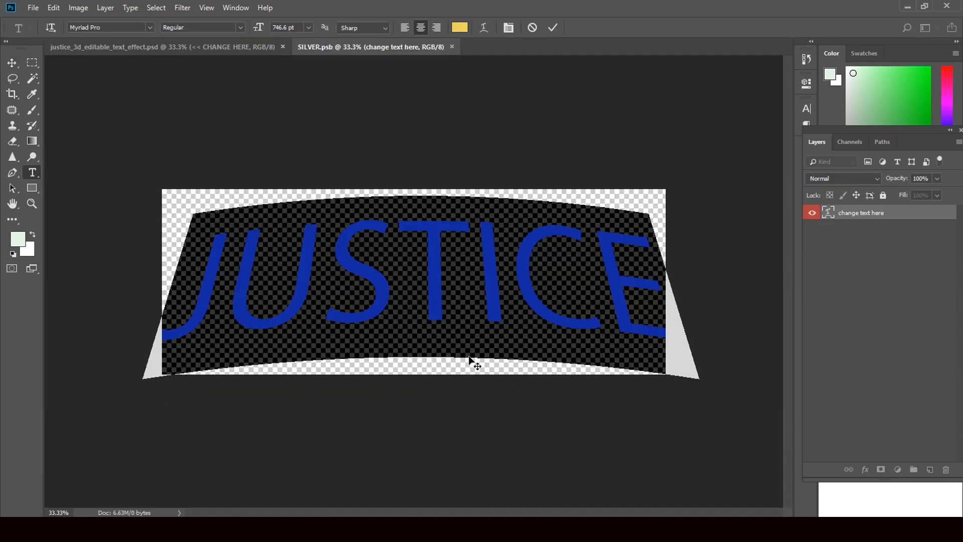
# Step: Replace the JUSTICE text in the SILVER.psb smart object with "Bablu"
pyautogui.write('Ba')
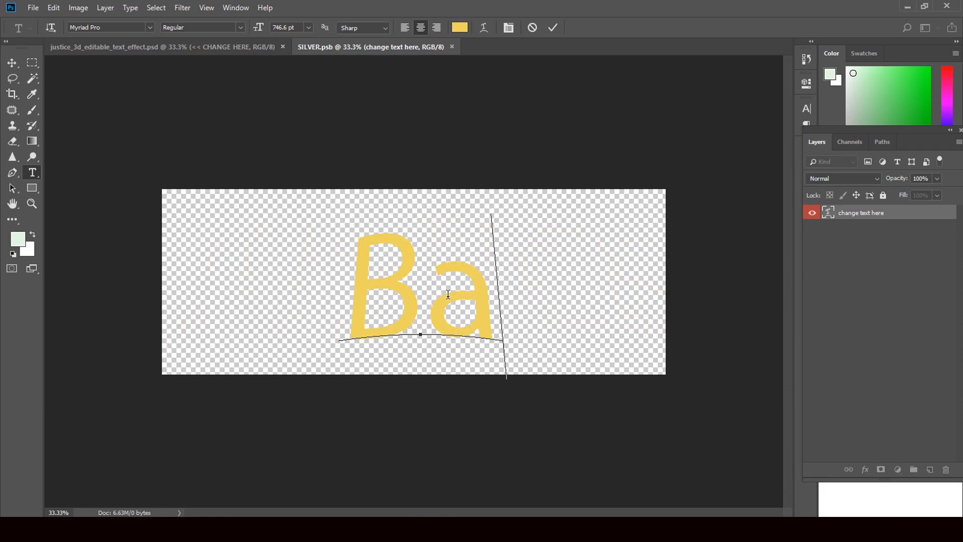
pyautogui.write('blu')
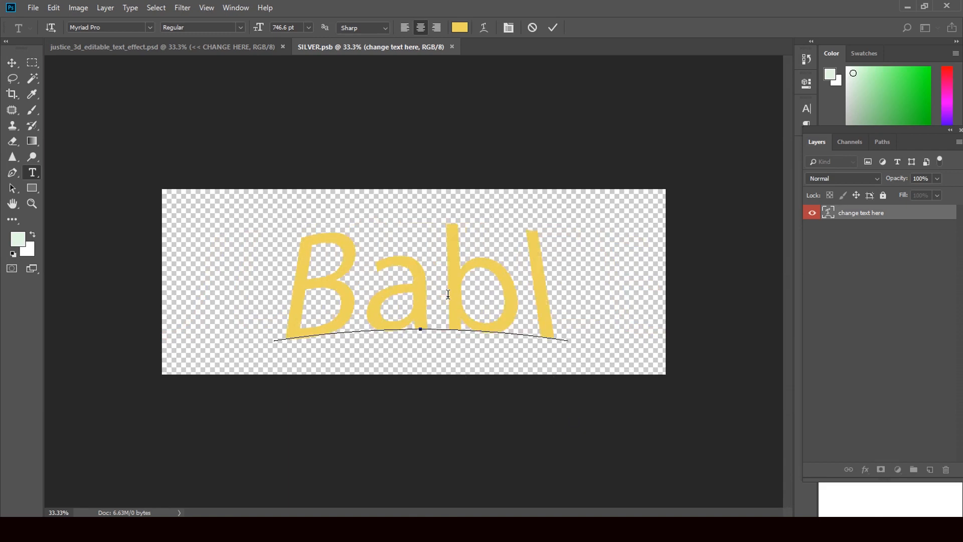
pyautogui.click(16, 60)
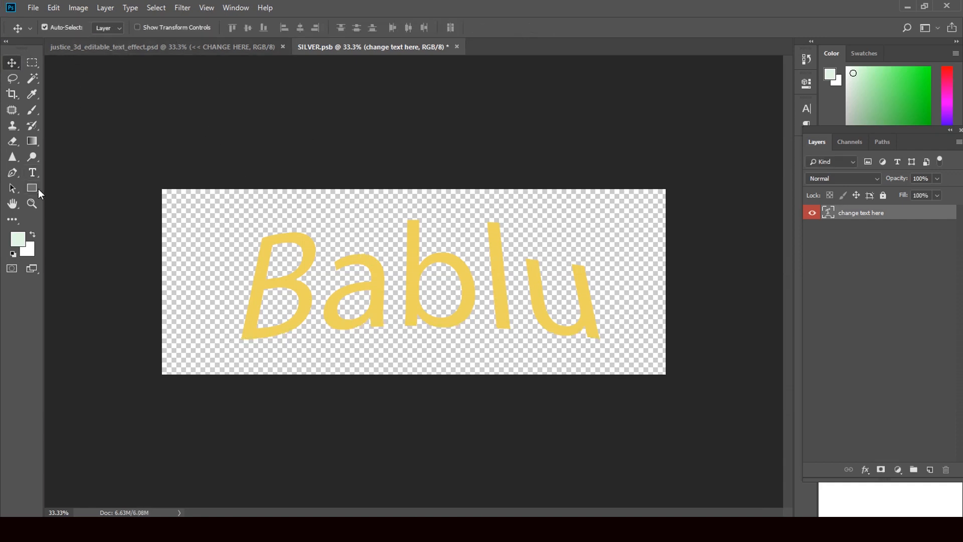
# Step: Set the font of the Bablu text to AKRUT I 101
pyautogui.click(32, 172)
pyautogui.click(78, 8)
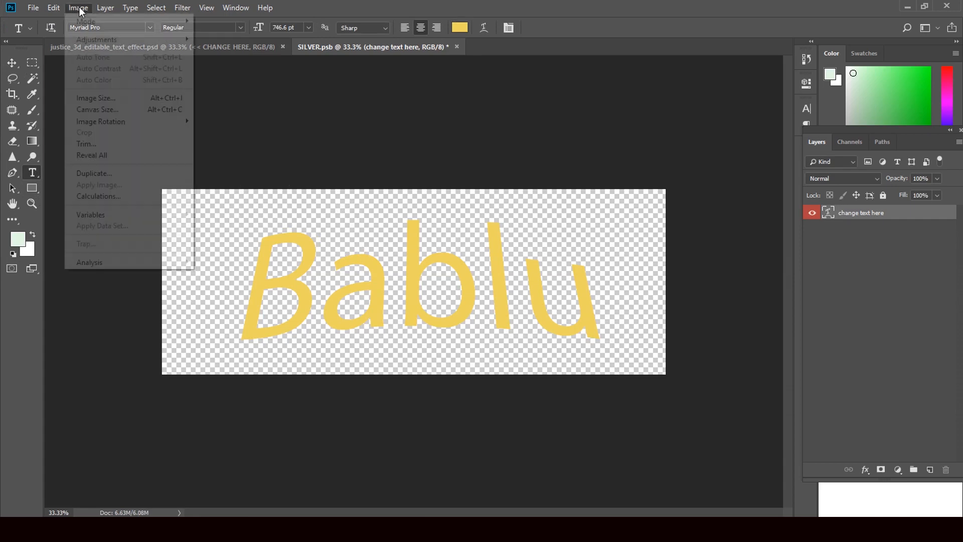
pyautogui.click(35, 163)
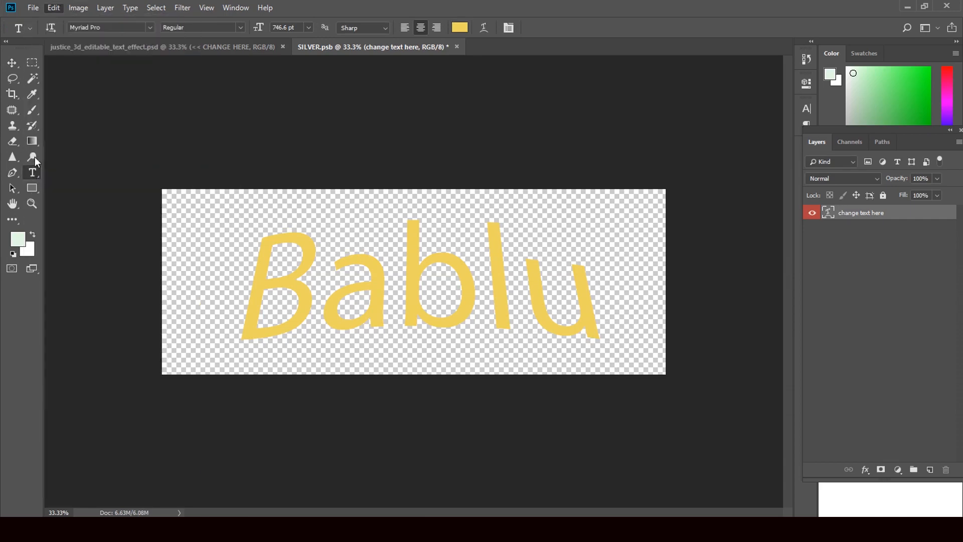
pyautogui.click(149, 27)
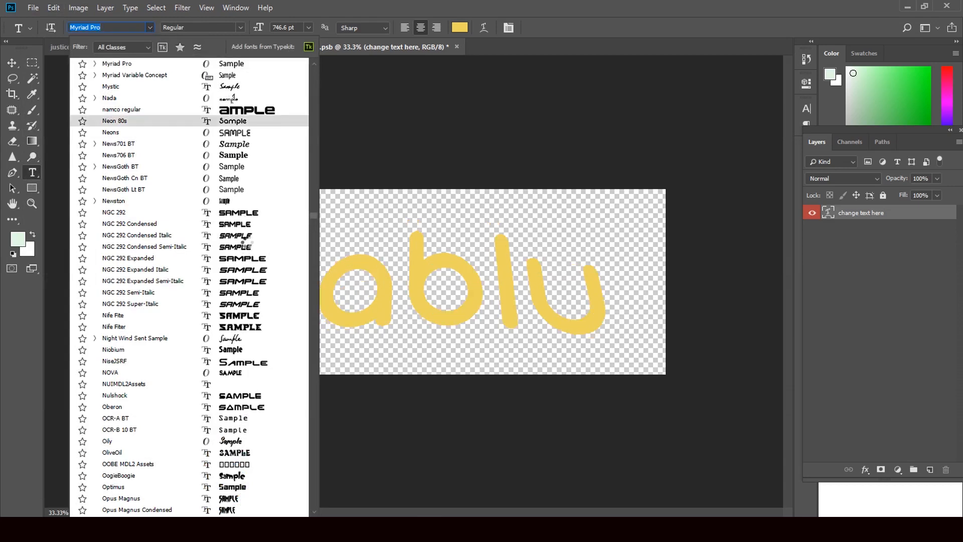
pyautogui.scroll(4, 312, 160)
pyautogui.moveTo(312, 165); pyautogui.dragTo(314, 66)
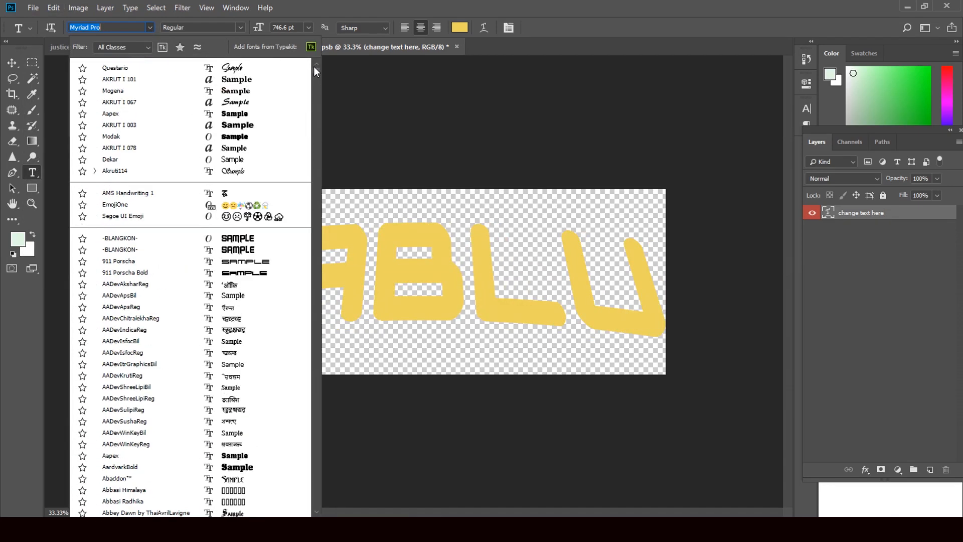
pyautogui.click(238, 81)
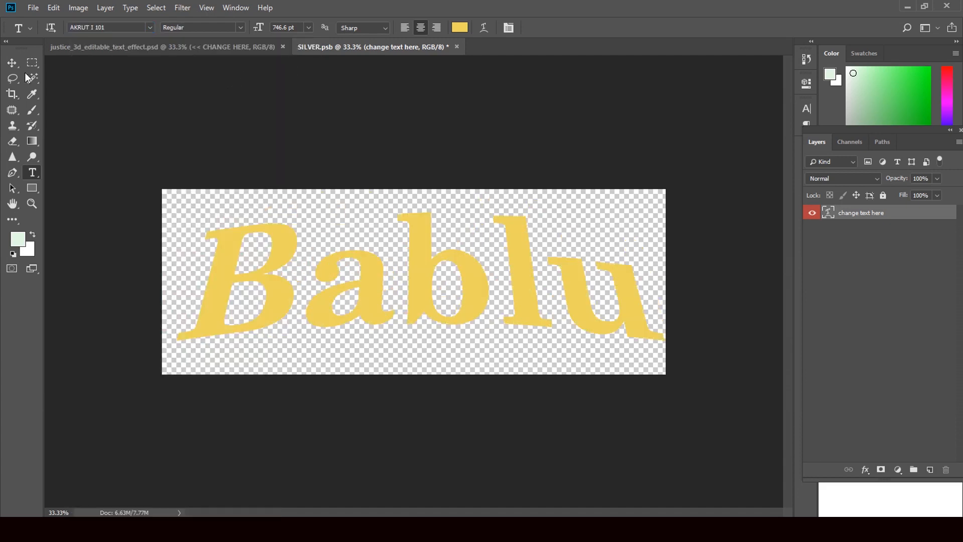
# Step: Shift the Bablu text slightly left to centre it on the canvas, and close SILVER.psb with its changes saved
pyautogui.click(13, 62)
pyautogui.moveTo(469, 287); pyautogui.dragTo(466, 291)
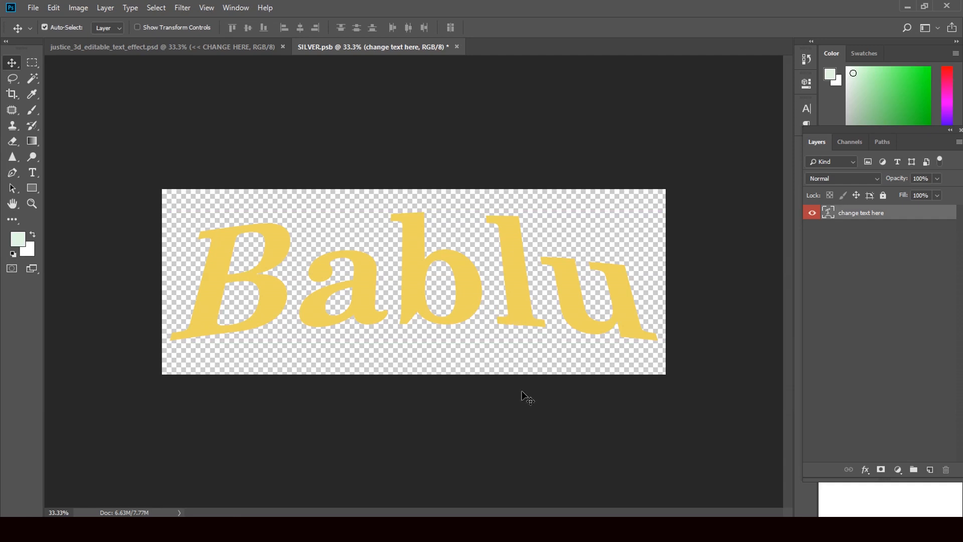
pyautogui.click(457, 47)
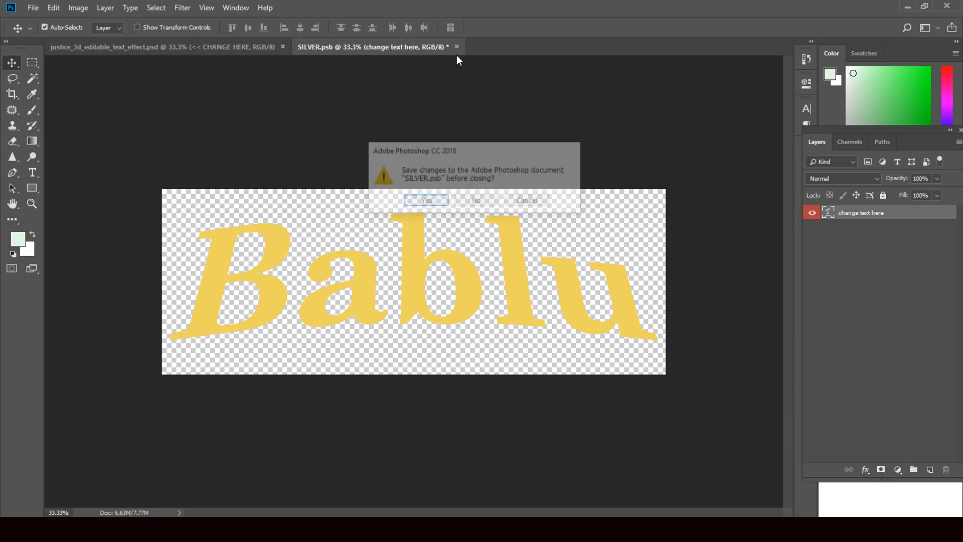
pyautogui.click(430, 204)
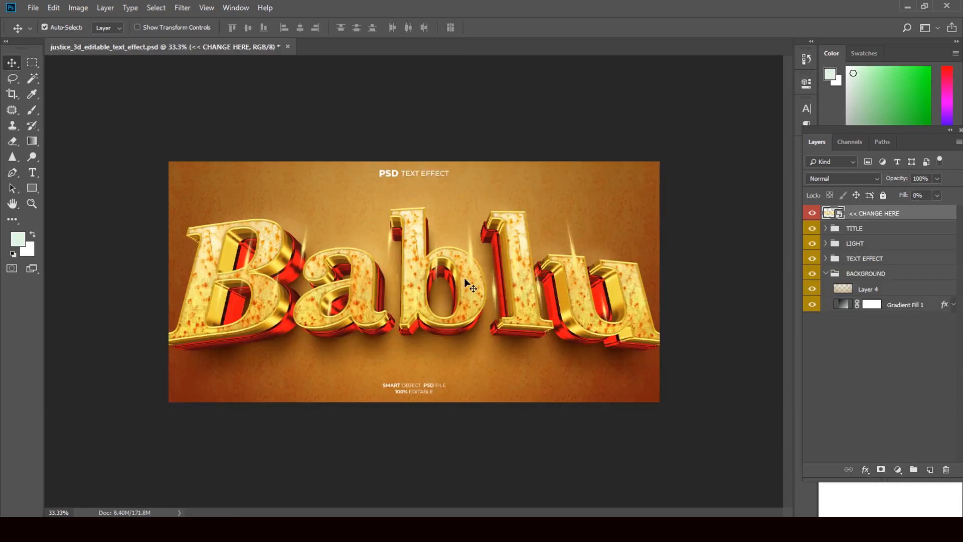
# Step: Reopen the CHANGE HERE smart object, scale the Bablu text down to about 91%, and close it with the changes saved
pyautogui.doubleClick(838, 216)
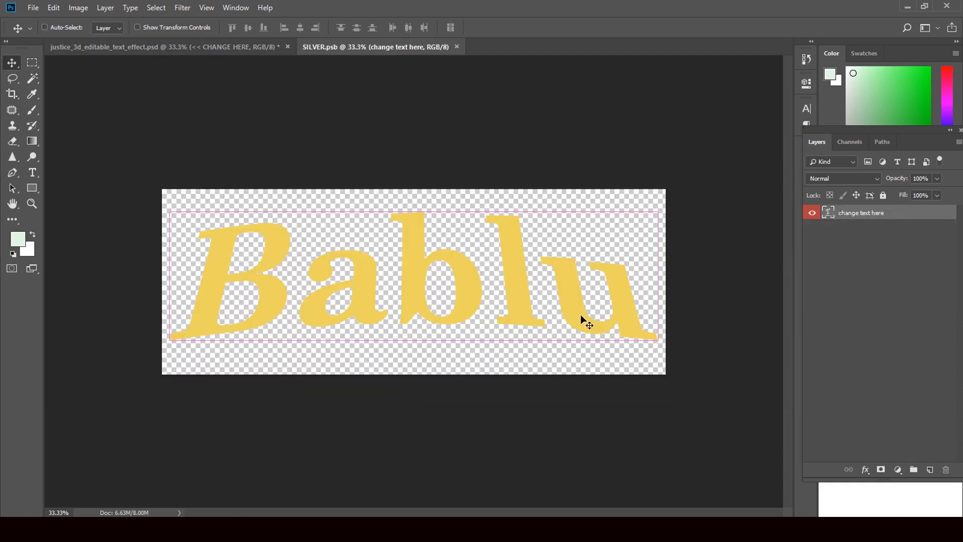
pyautogui.hotkey('ctrl', 't')
pyautogui.moveTo(159, 377); pyautogui.dragTo(181, 366)
pyautogui.moveTo(671, 368); pyautogui.dragTo(646, 359)
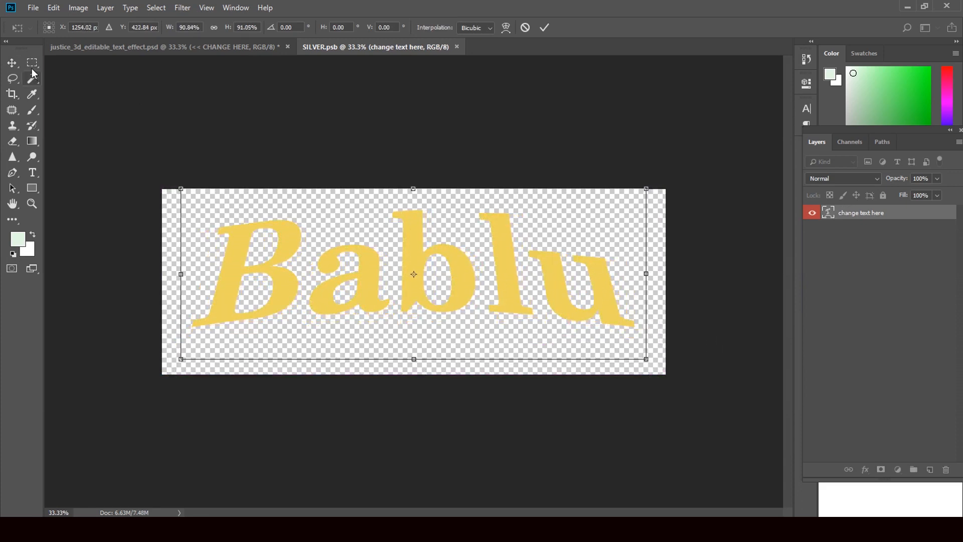
pyautogui.click(12, 63)
pyautogui.click(424, 200)
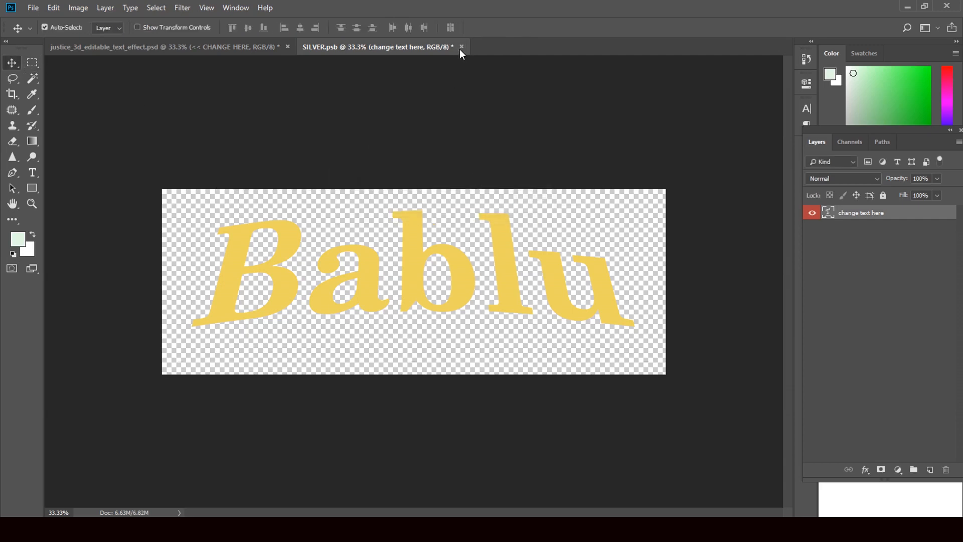
pyautogui.click(462, 47)
pyautogui.click(438, 200)
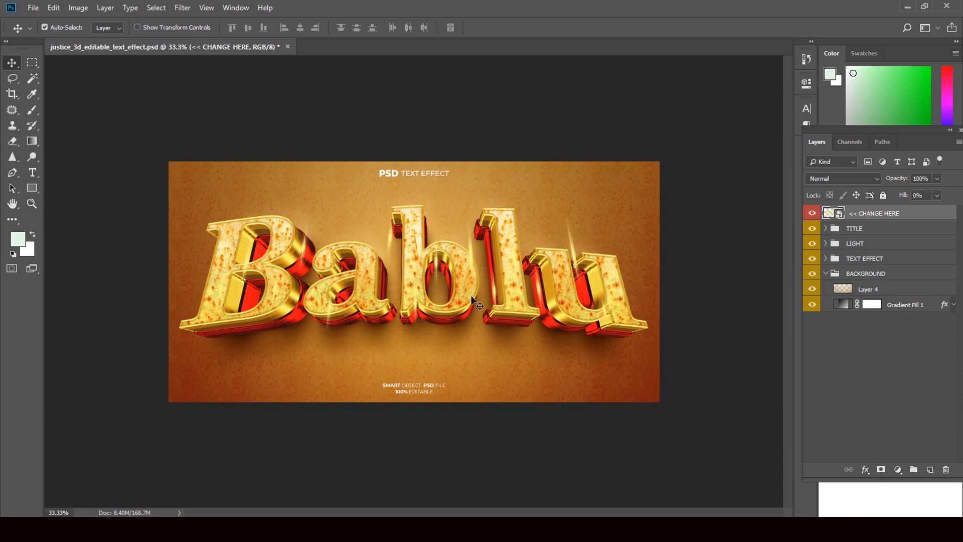
# Step: Remove the warp from the Bablu text in the CHANGE HERE smart object by setting its style to None, and close it with changes saved
pyautogui.doubleClick(840, 214)
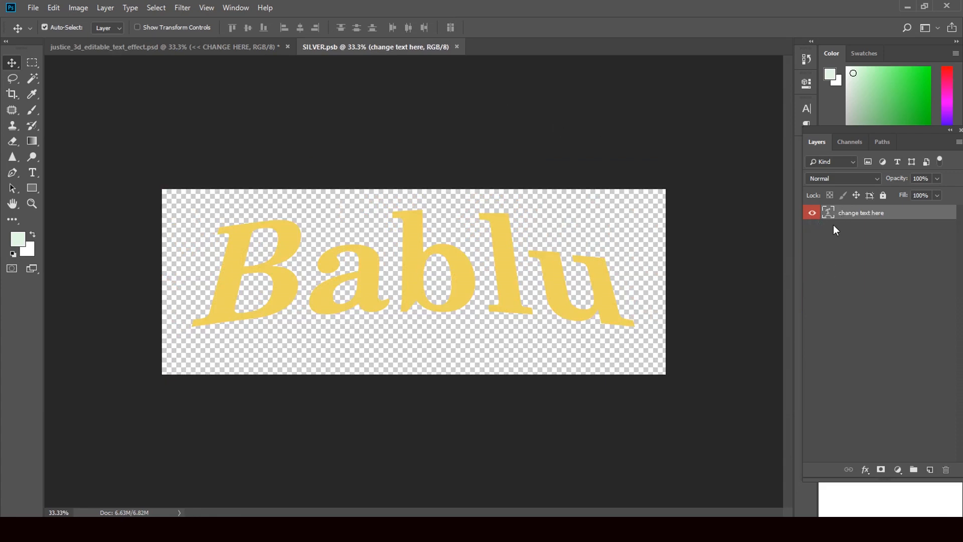
pyautogui.doubleClick(828, 214)
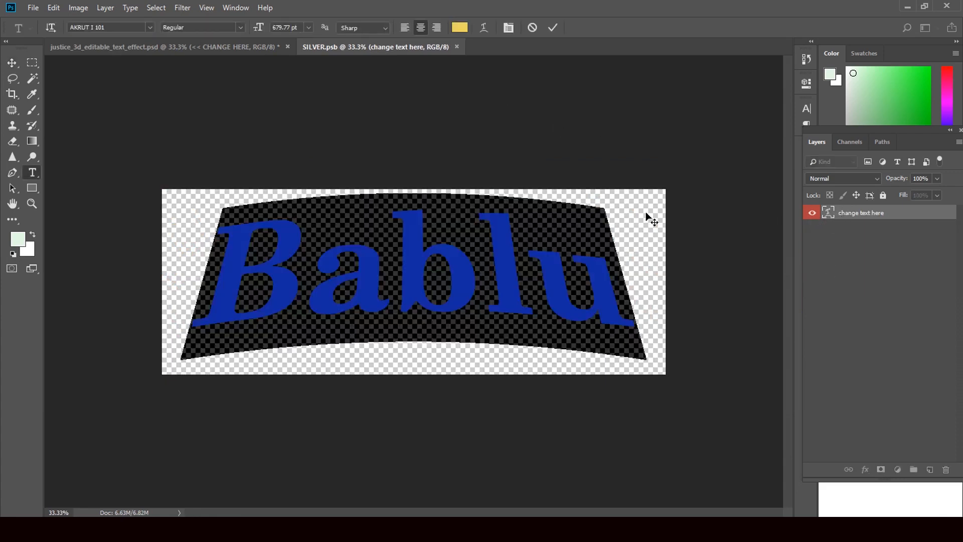
pyautogui.click(483, 30)
pyautogui.click(642, 154)
pyautogui.click(627, 165)
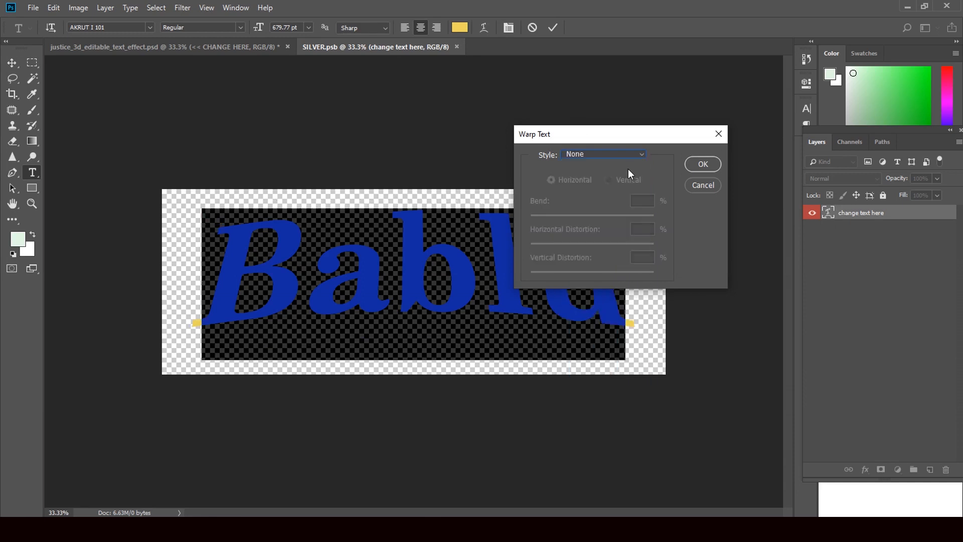
pyautogui.click(702, 165)
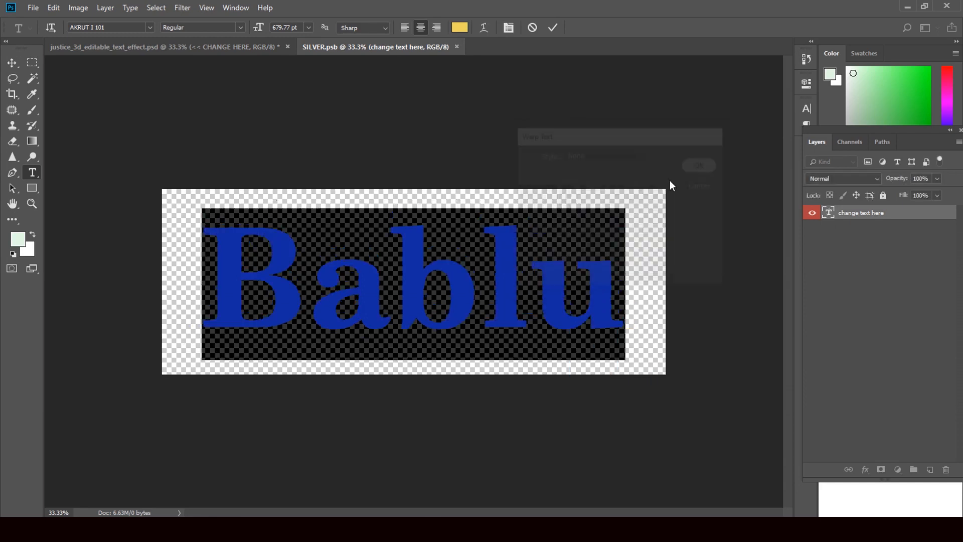
pyautogui.click(13, 64)
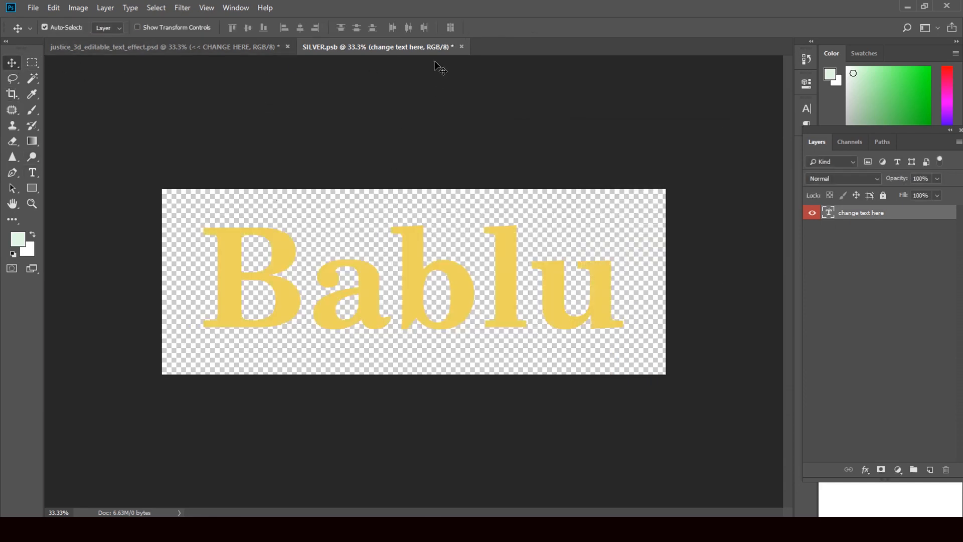
pyautogui.click(461, 46)
pyautogui.click(438, 200)
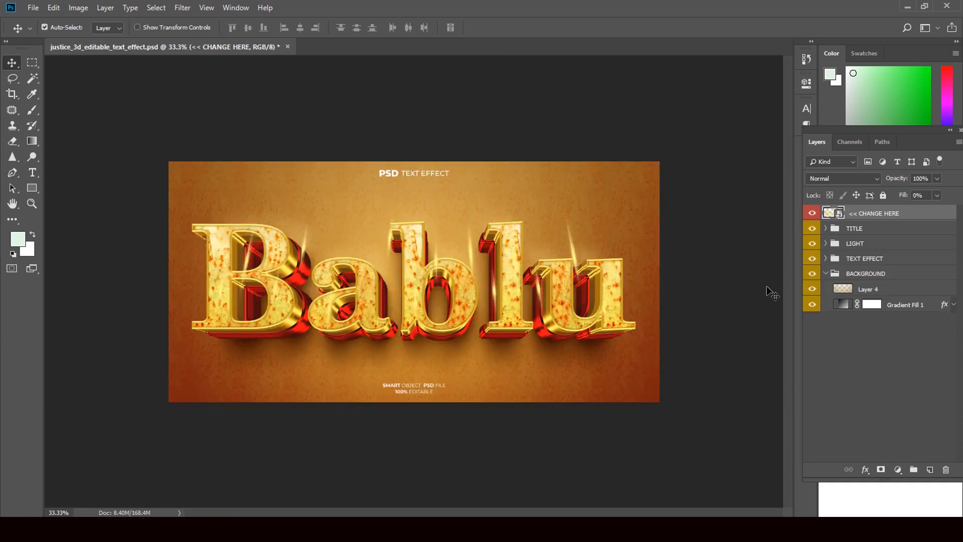
# Step: Hide the TITLE, LIGHT and BACKGROUND groups and the SHADOW group inside TEXT EFFECT to leave the 3D lettering on transparency
pyautogui.moveTo(813, 242); pyautogui.dragTo(813, 230)
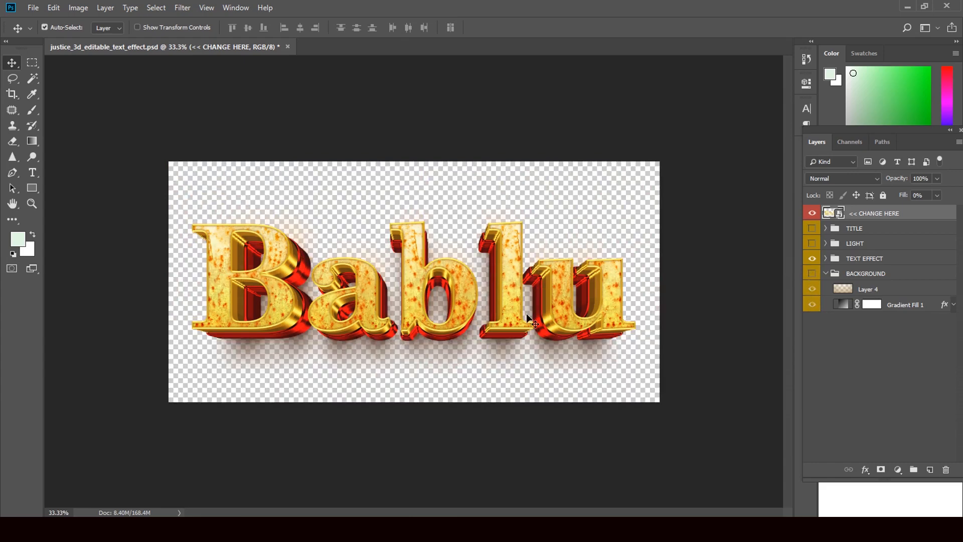
pyautogui.click(825, 258)
pyautogui.click(812, 319)
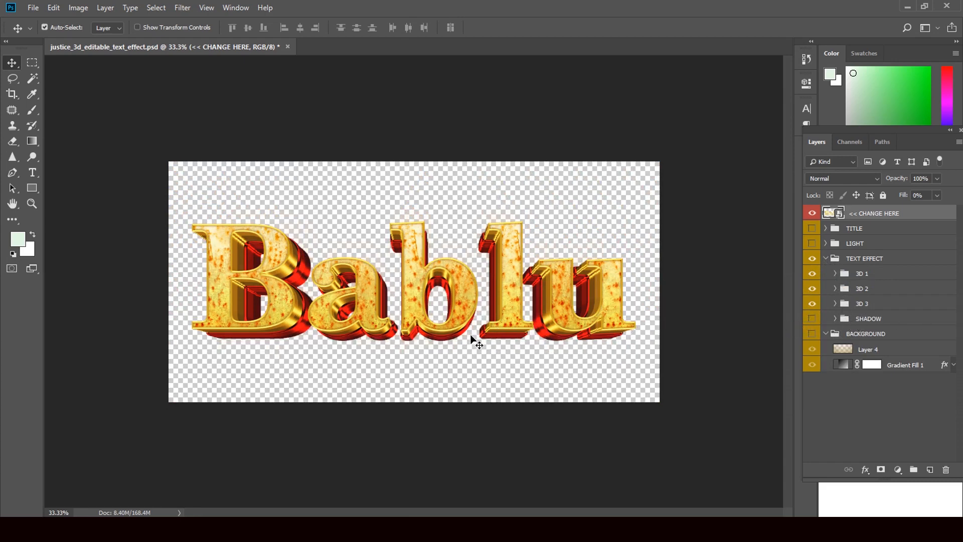
# Step: Save the lettering as a PNG copy named justice_3d_editable_text_effect in New folder, and close the PSD without saving
pyautogui.click(38, 8)
pyautogui.click(65, 142)
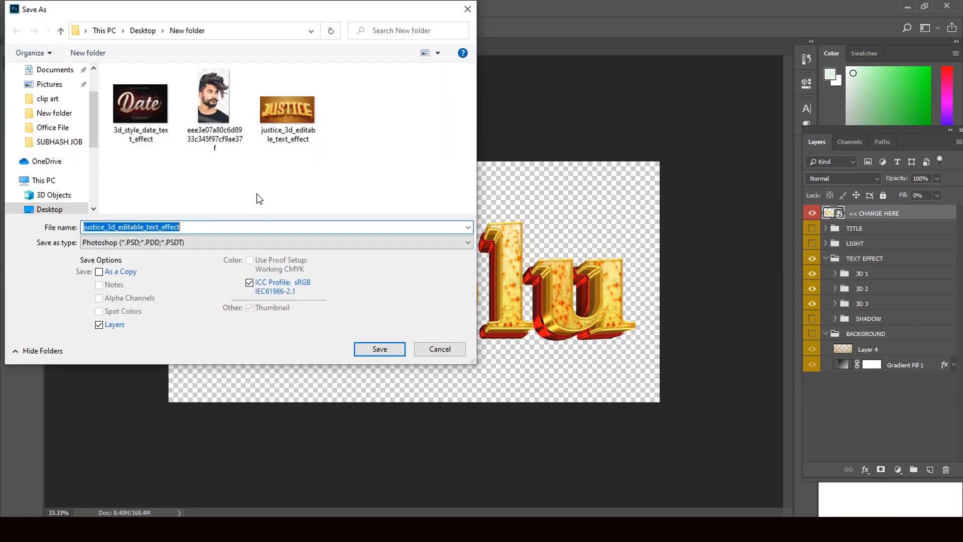
pyautogui.click(222, 243)
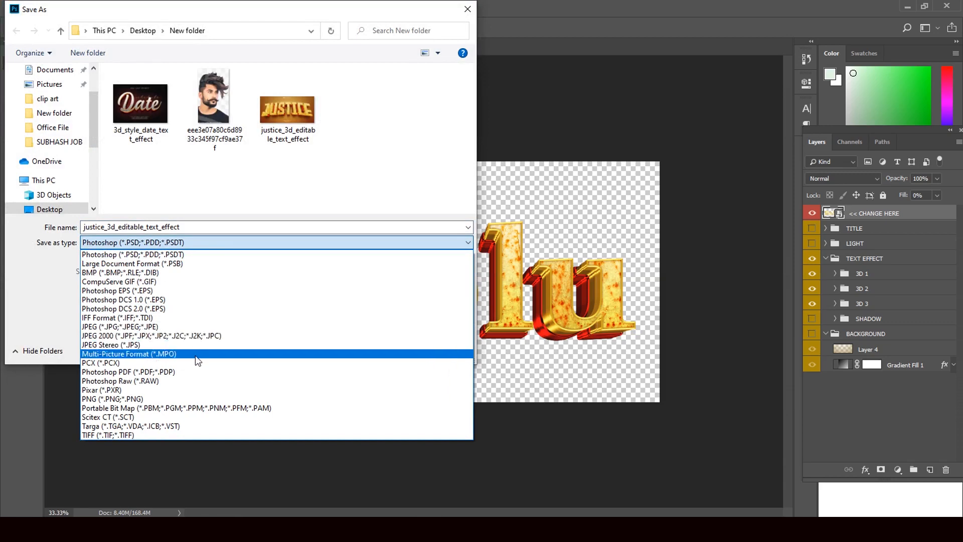
pyautogui.click(202, 399)
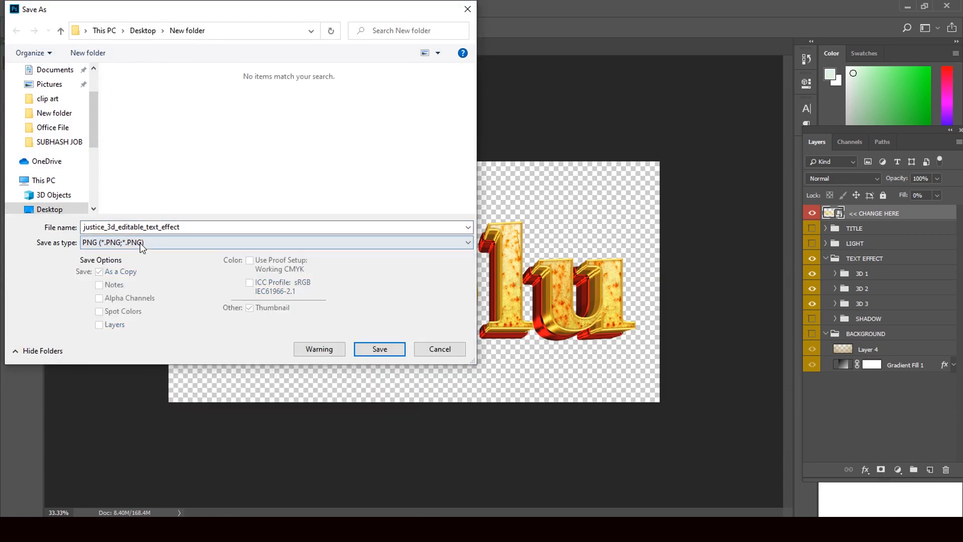
pyautogui.click(373, 350)
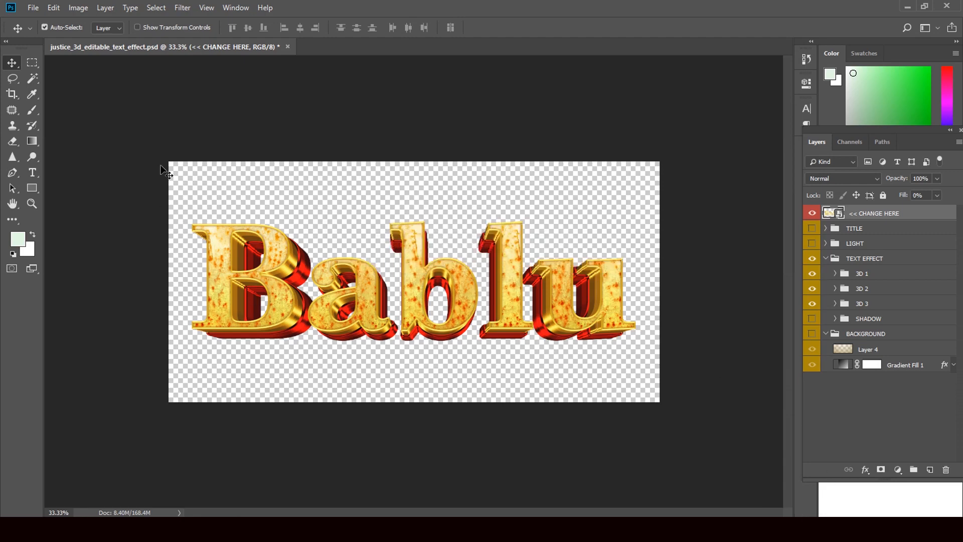
pyautogui.click(288, 47)
pyautogui.click(475, 202)
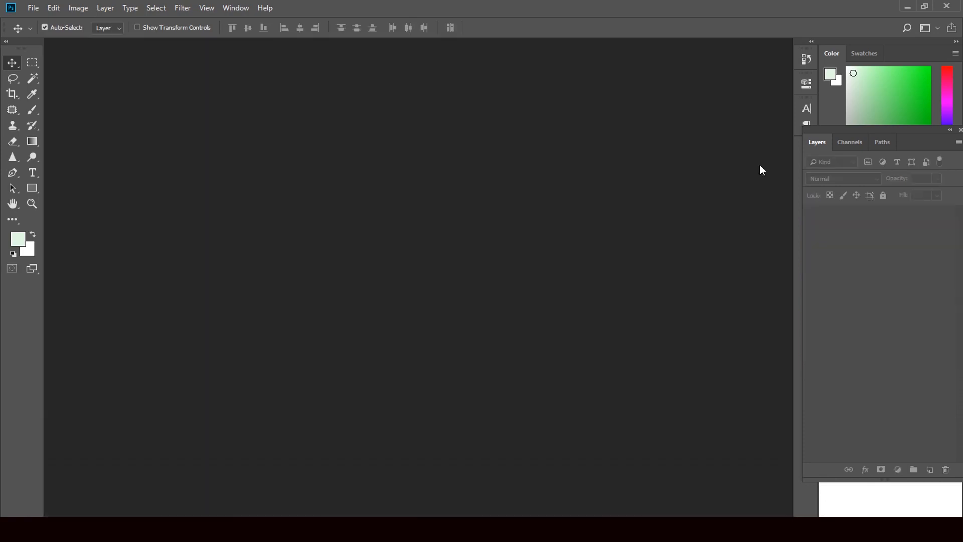
# Step: Switch to CorelDRAW, bring in the Bablu PNG at about 45 × 22 mm and place it beside the model portrait
pyautogui.click(909, 7)
pyautogui.moveTo(289, 113); pyautogui.dragTo(458, 301)
pyautogui.scroll(-4, 458, 301)
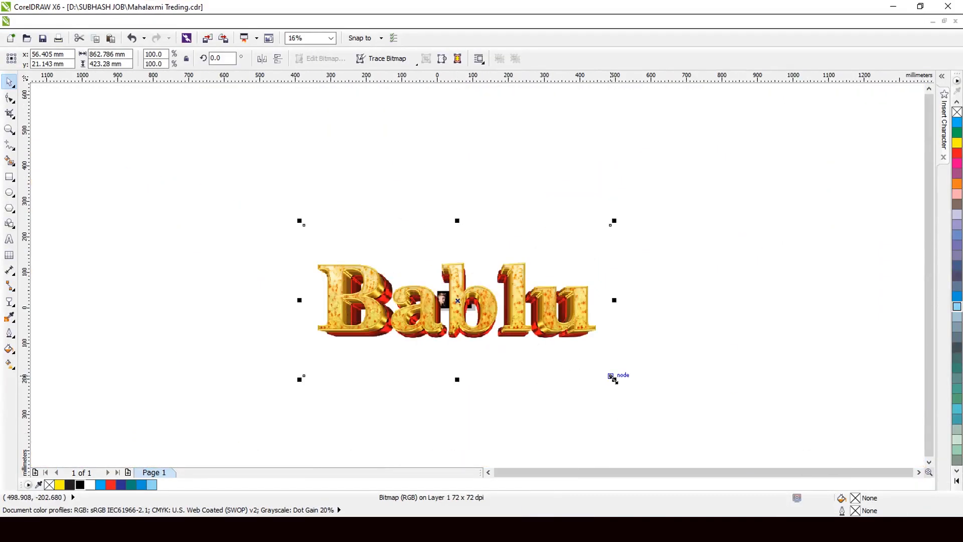
pyautogui.moveTo(610, 375); pyautogui.dragTo(469, 344)
pyautogui.scroll(7, 454, 308)
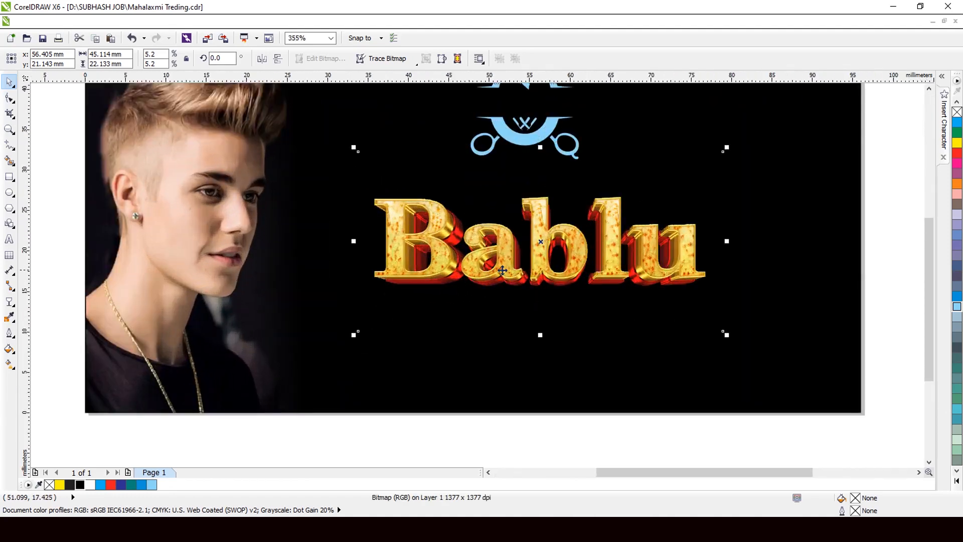
pyautogui.moveTo(502, 270); pyautogui.dragTo(434, 272)
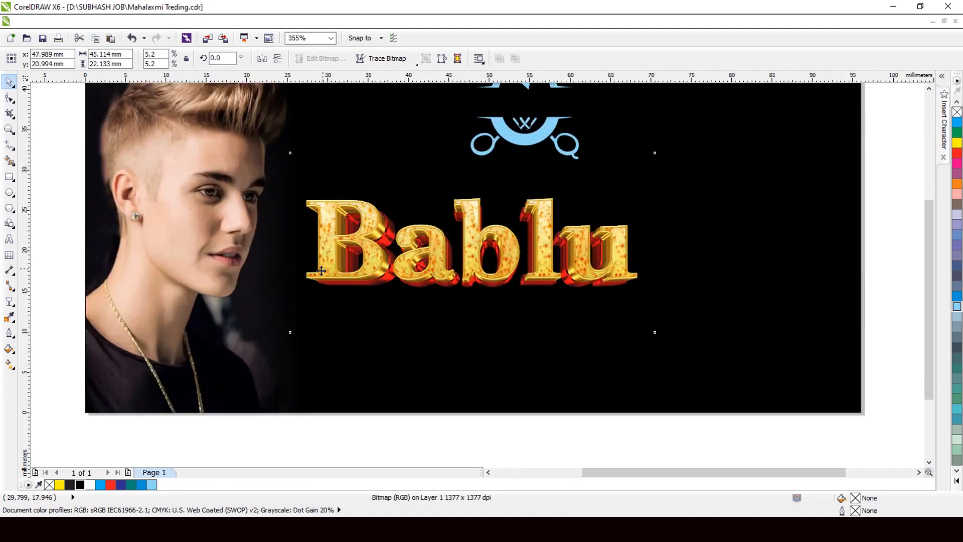
# Step: Crop the empty space above and below the Bablu lettering with the Shape tool, leaving the bitmap about 12.4 mm high
pyautogui.scroll(-3, 321, 268)
pyautogui.scroll(2, 416, 273)
pyautogui.click(10, 99)
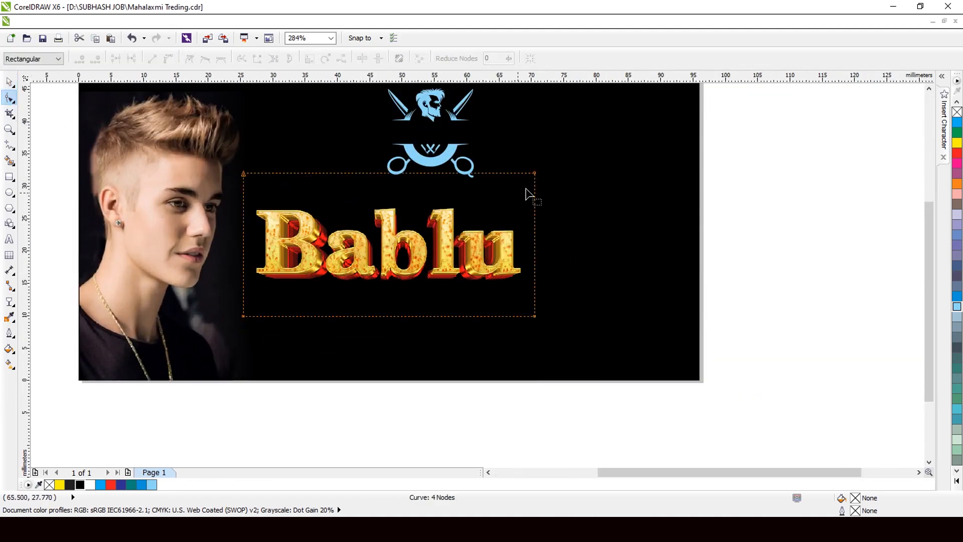
pyautogui.scroll(2, 308, 190)
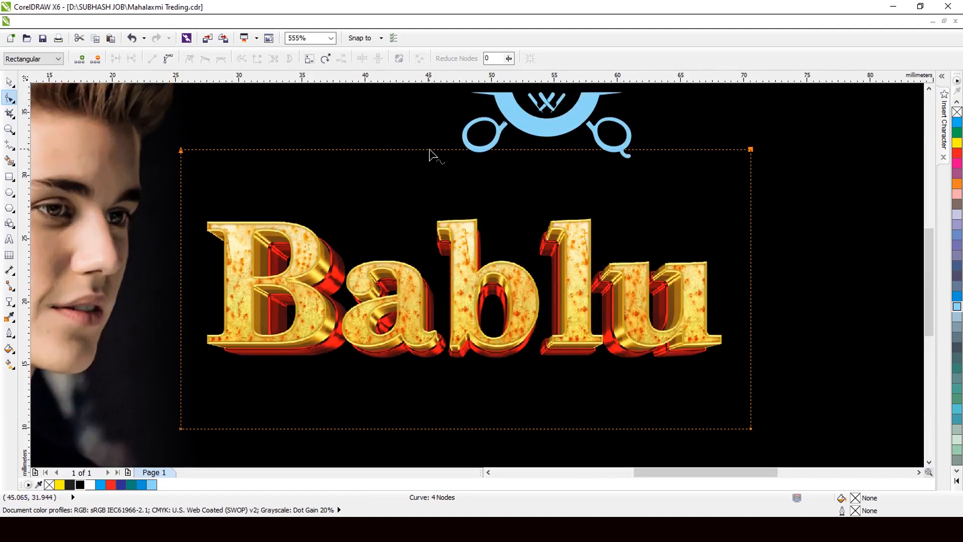
pyautogui.moveTo(370, 171); pyautogui.dragTo(370, 199)
pyautogui.moveTo(429, 205); pyautogui.dragTo(467, 215)
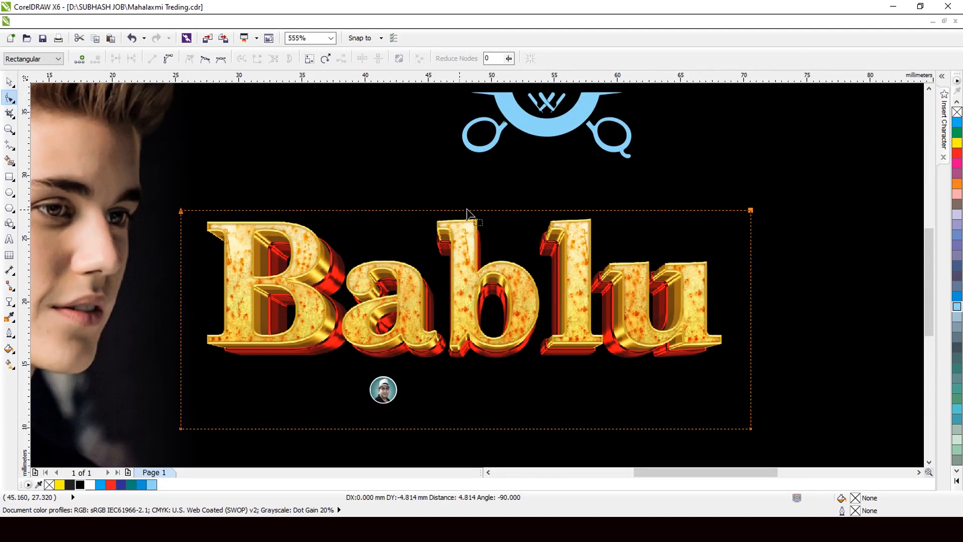
pyautogui.scroll(-2, 466, 215)
pyautogui.moveTo(836, 278); pyautogui.dragTo(206, 372)
pyautogui.scroll(2, 466, 361)
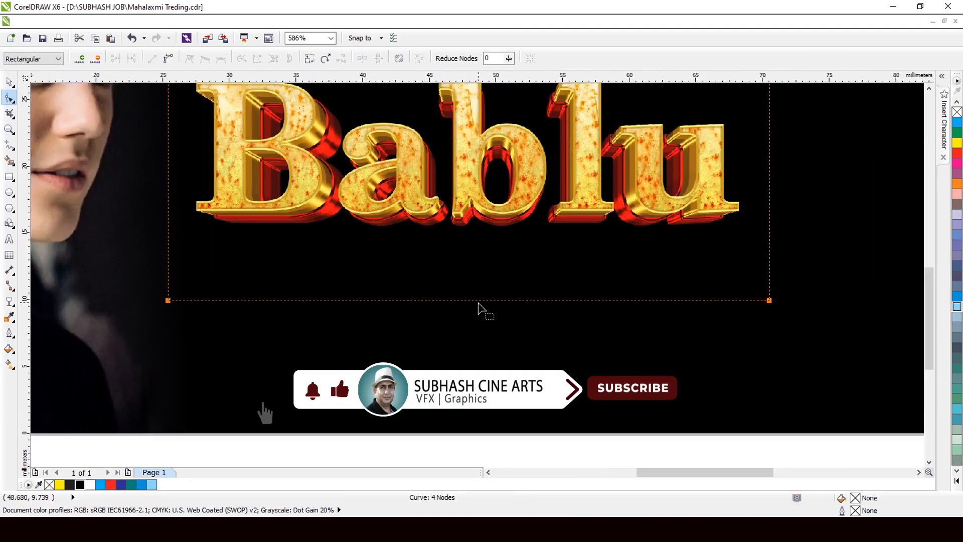
pyautogui.moveTo(481, 304); pyautogui.dragTo(473, 241)
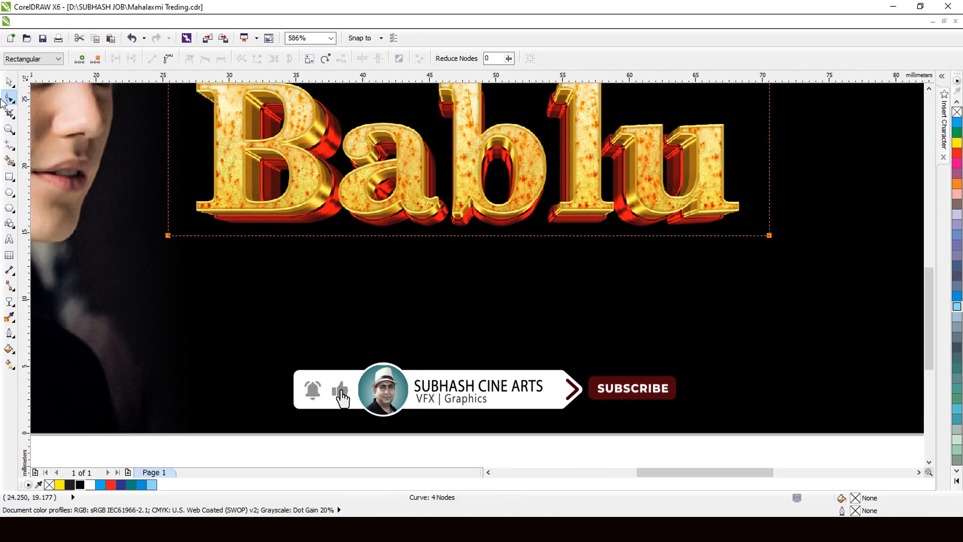
pyautogui.press('space')
# Step: Move the Bablu title slightly up and to the left, and scale it down proportionally to about 37.7 mm wide
pyautogui.scroll(-3, 448, 279)
pyautogui.scroll(-2, 462, 275)
pyautogui.scroll(2, 484, 253)
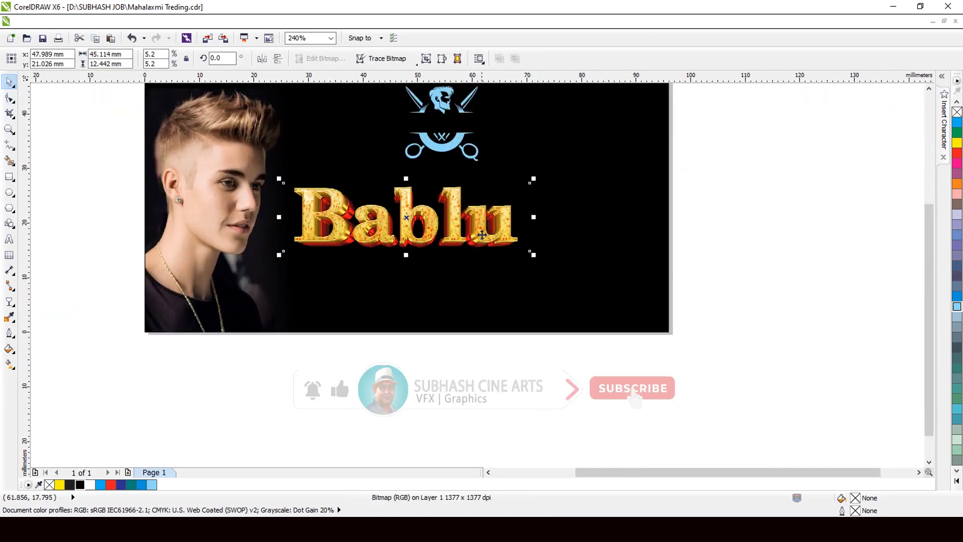
pyautogui.moveTo(478, 233); pyautogui.dragTo(471, 223)
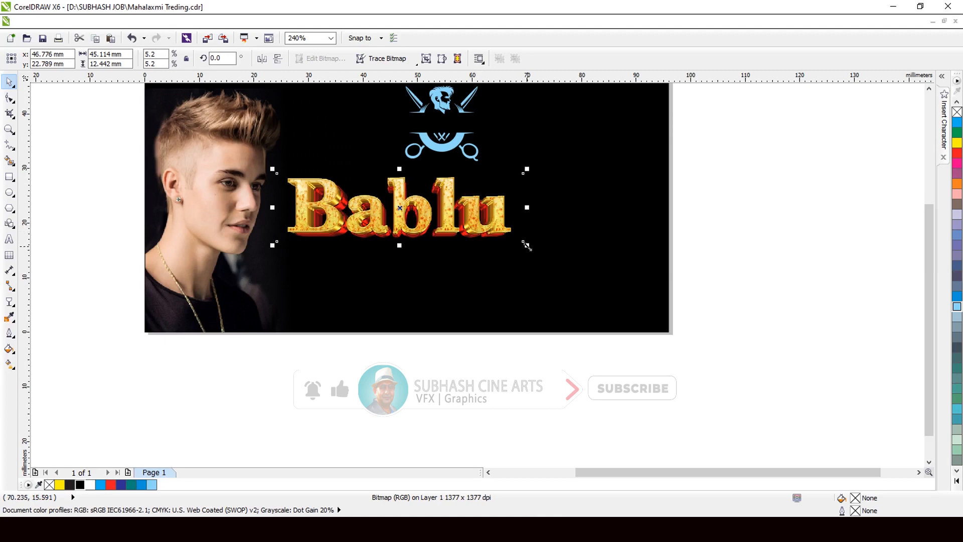
pyautogui.moveTo(526, 244); pyautogui.dragTo(485, 232)
# Step: Stretch the Bablu title to about 12.1 mm high and 39 mm wide
pyautogui.scroll(3, 382, 247)
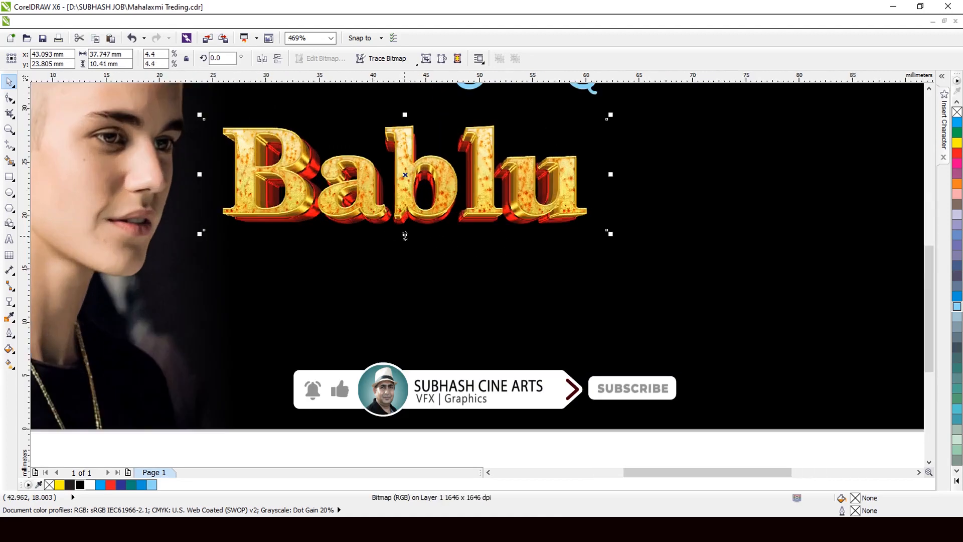
pyautogui.moveTo(405, 235); pyautogui.dragTo(405, 253)
pyautogui.scroll(-2, 445, 222)
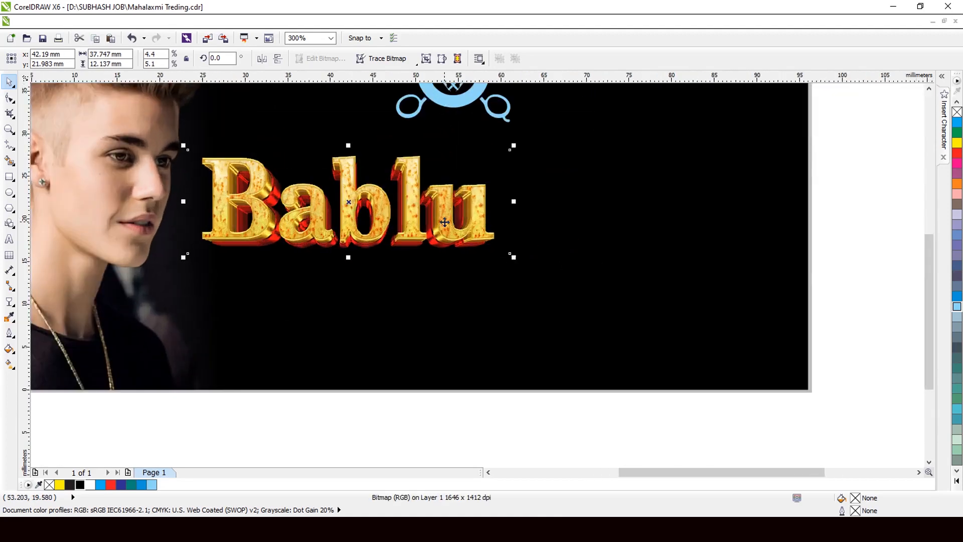
pyautogui.scroll(2, 445, 222)
pyautogui.moveTo(529, 196); pyautogui.dragTo(544, 197)
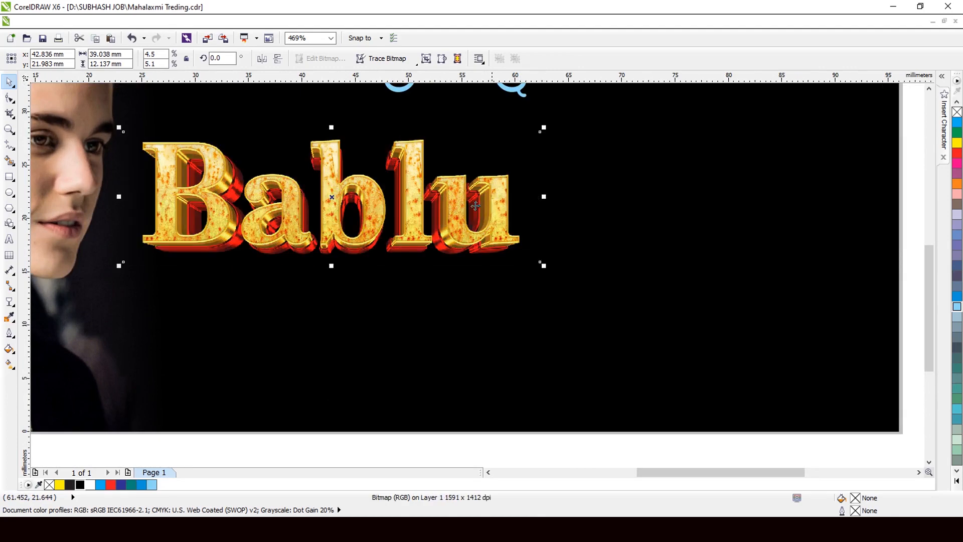
pyautogui.scroll(-4, 475, 206)
pyautogui.scroll(1, 343, 230)
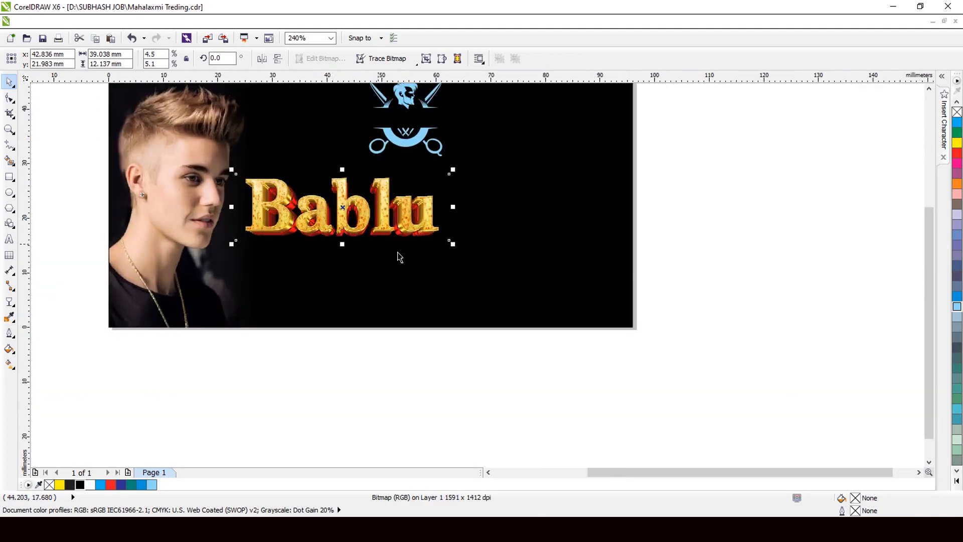
# Step: Open the 3d_style_date_text_effect.psd template in Photoshop
pyautogui.click(893, 7)
pyautogui.click(130, 107)
pyautogui.doubleClick(130, 107)
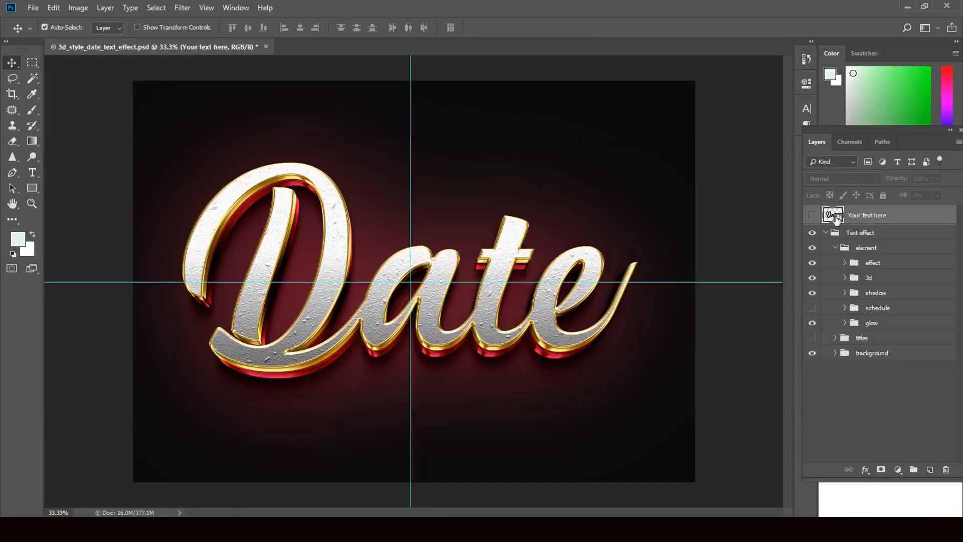
# Step: Replace the Date text in the "Your text here" smart object with "Hair Salon", accepting the font substitution
pyautogui.doubleClick(834, 216)
pyautogui.doubleClick(826, 218)
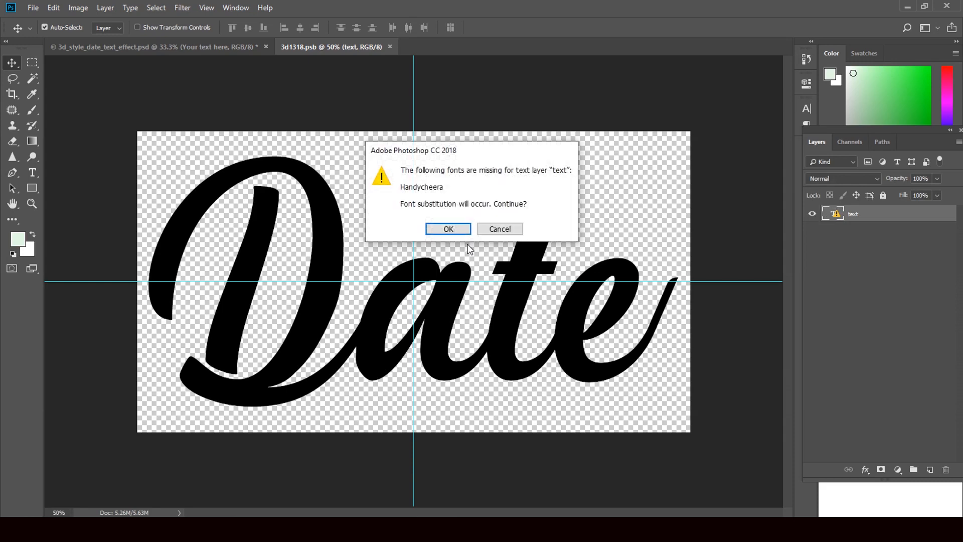
pyautogui.click(445, 229)
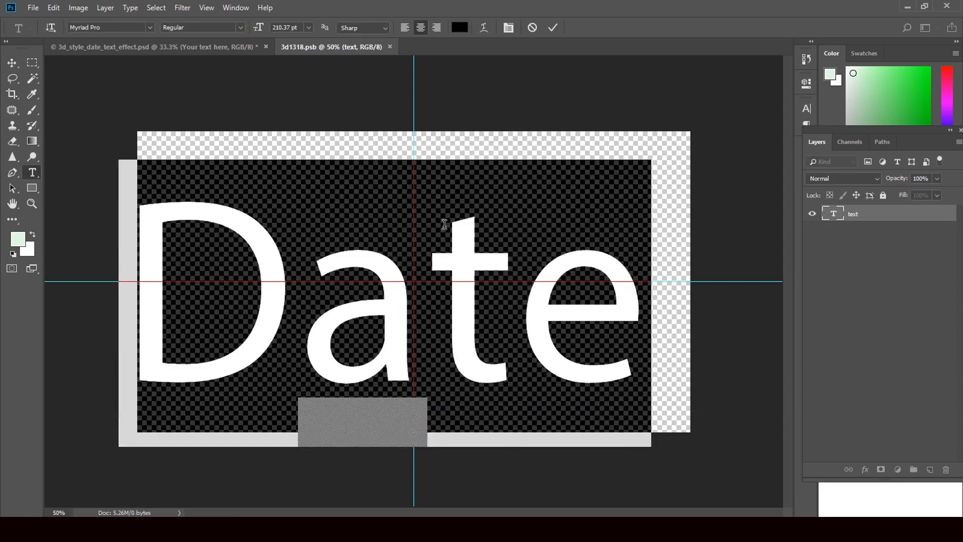
pyautogui.write('Hai')
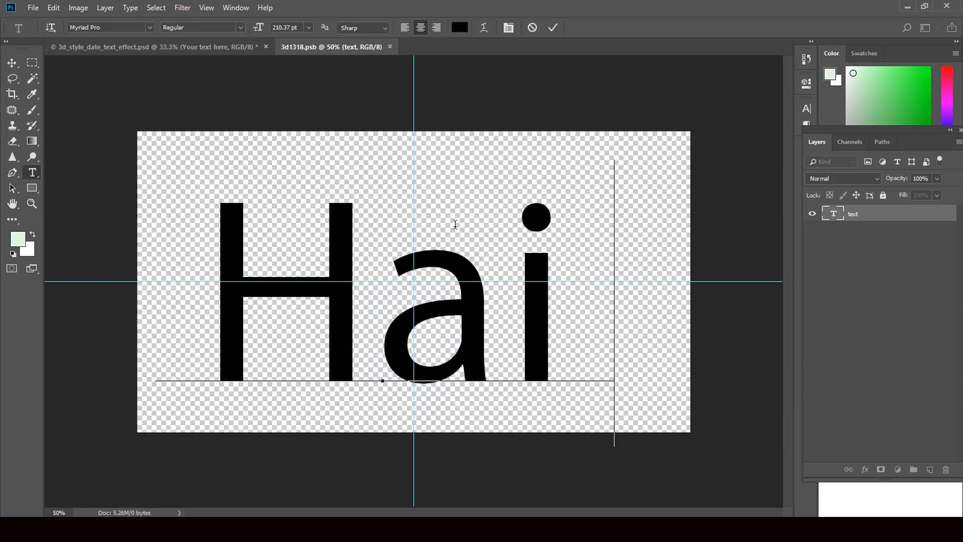
pyautogui.write('r Sa')
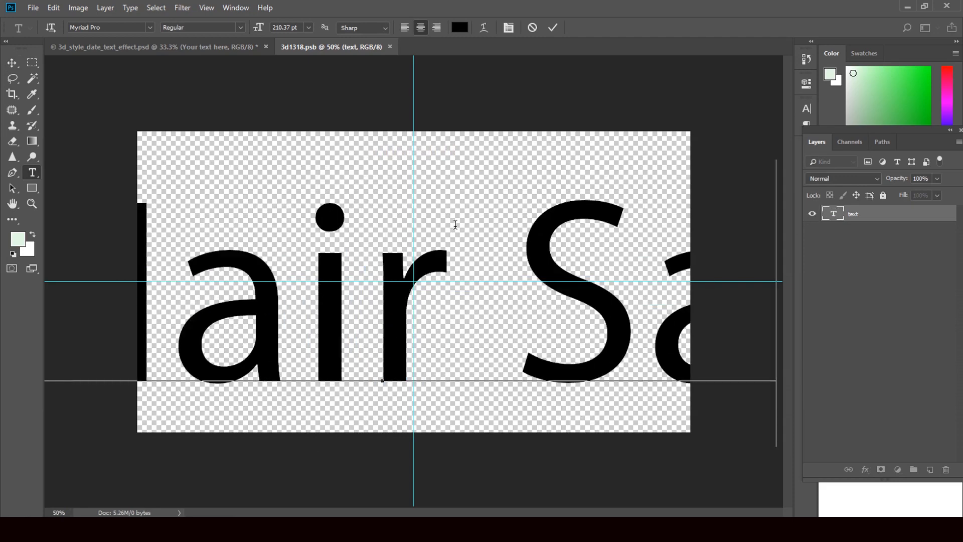
pyautogui.write('le')
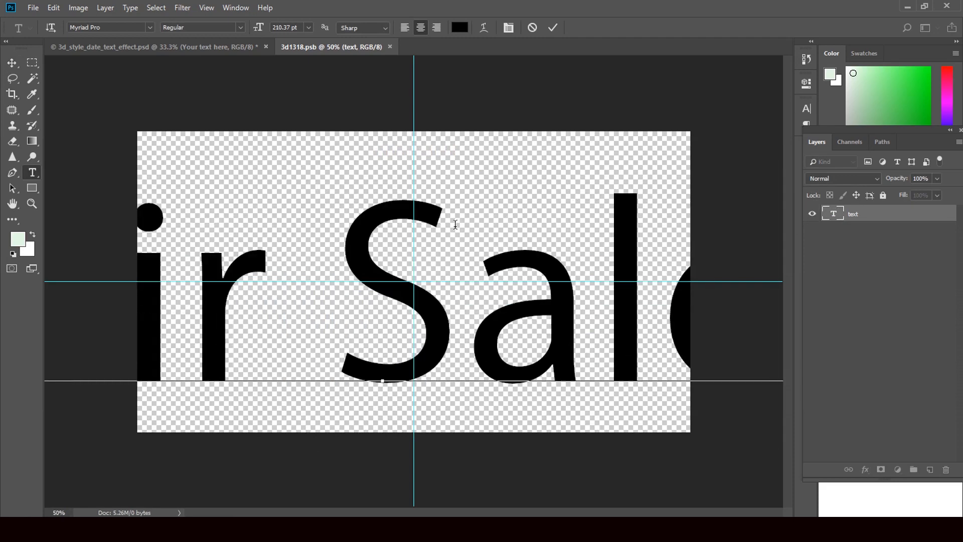
# Step: Scale the Hair Salon text down to about 51% width and 66% height and centre it on the canvas guides
pyautogui.click(14, 63)
pyautogui.hotkey('ctrl', 't')
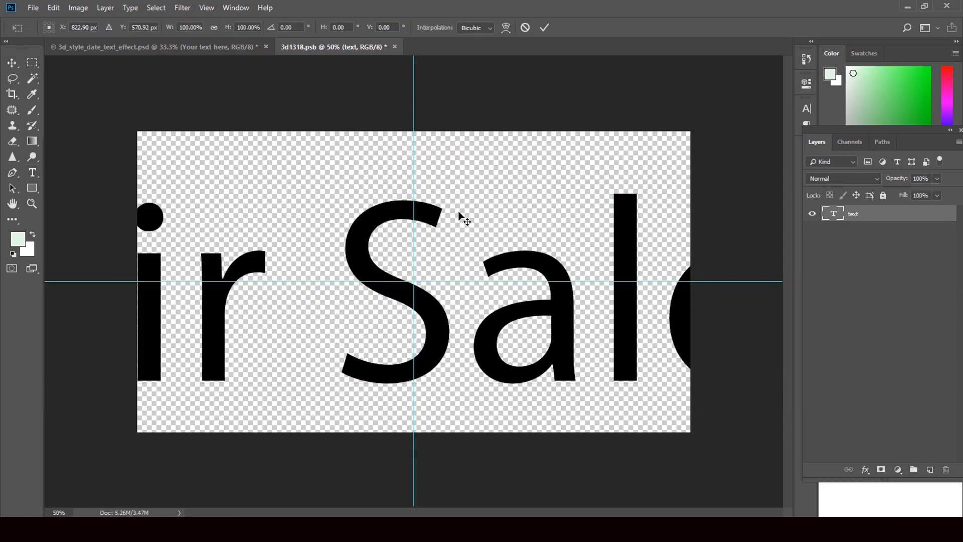
pyautogui.hotkey('ctrl', '-')
pyautogui.hotkey('ctrl', '-')
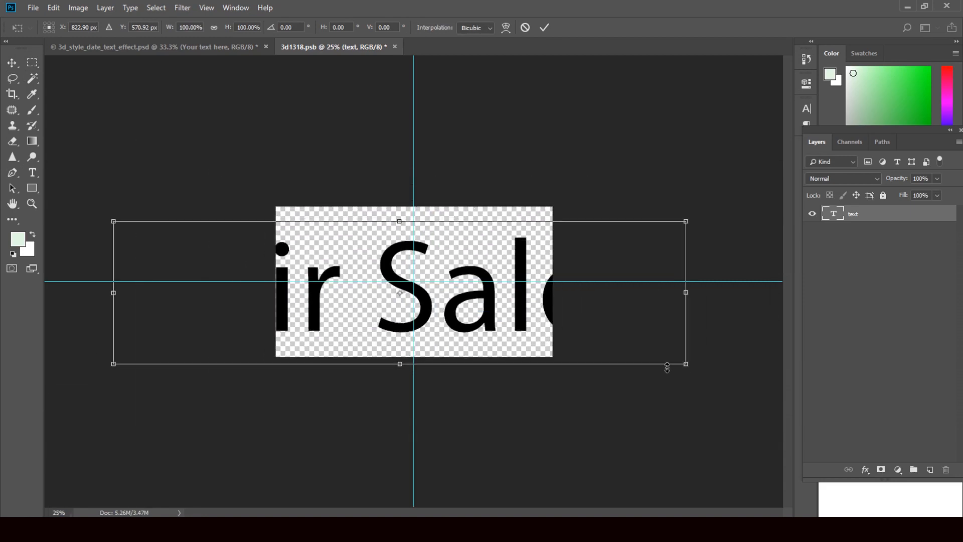
pyautogui.moveTo(686, 365); pyautogui.dragTo(406, 315)
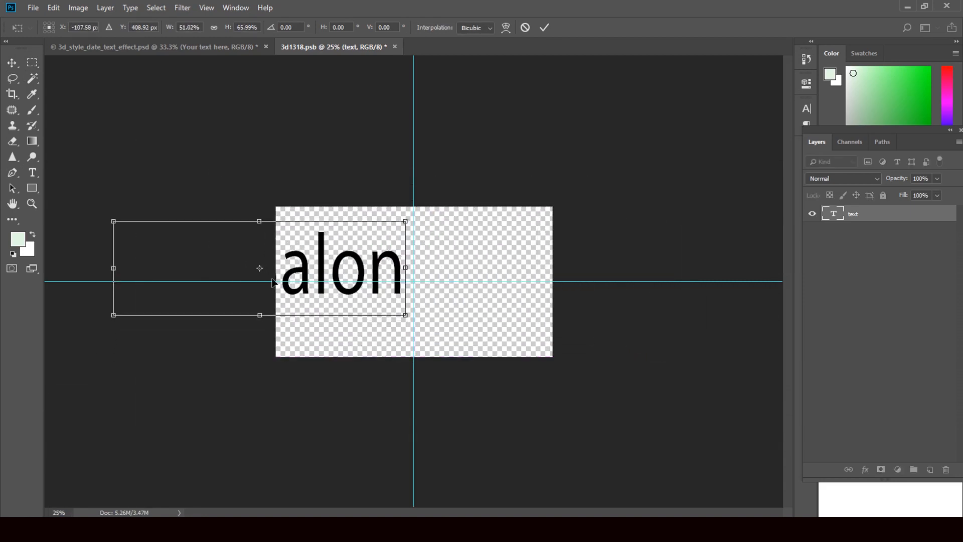
pyautogui.moveTo(297, 277); pyautogui.dragTo(452, 290)
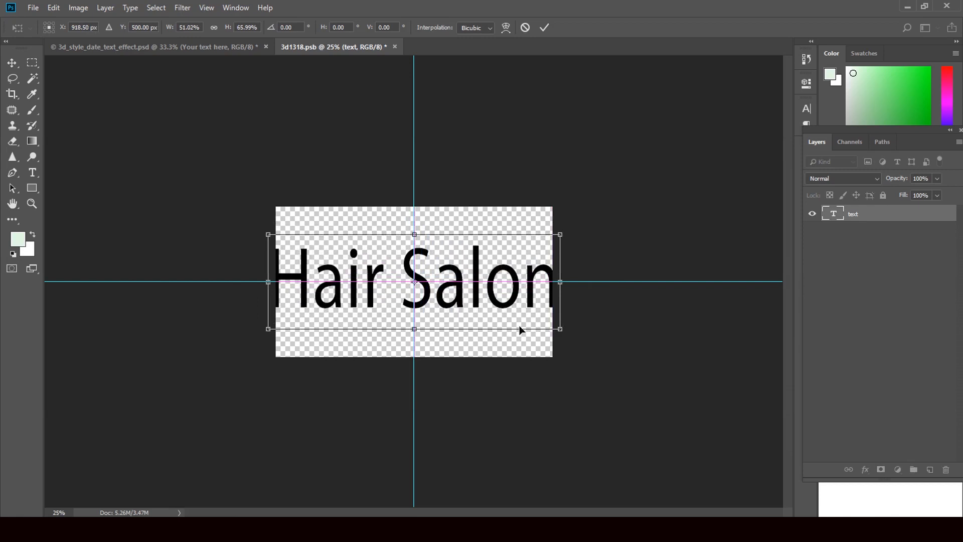
# Step: Resize the Hair Salon text to about 46.1% width and 47.9% height, centred within the canvas, and apply the transformation
pyautogui.moveTo(416, 328); pyautogui.dragTo(415, 310)
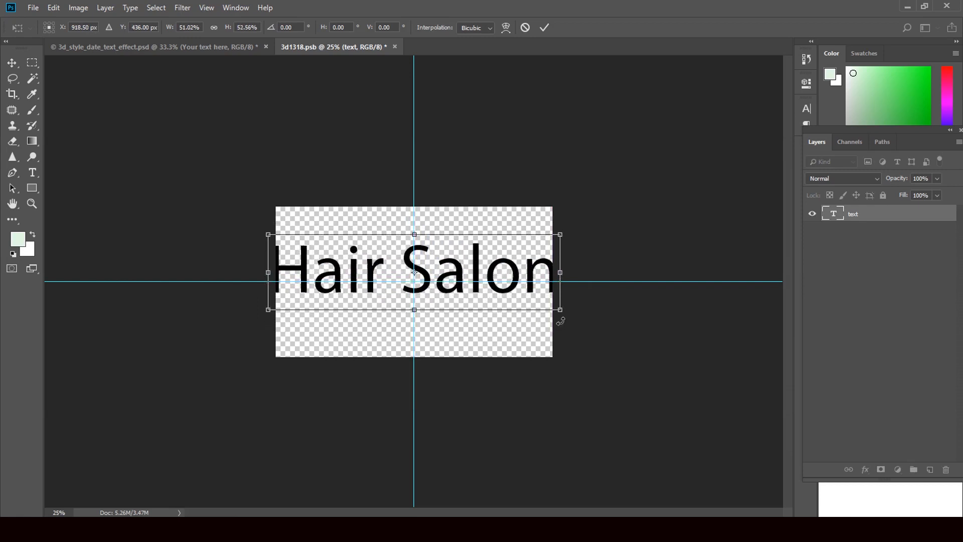
pyautogui.moveTo(561, 312); pyautogui.dragTo(489, 298)
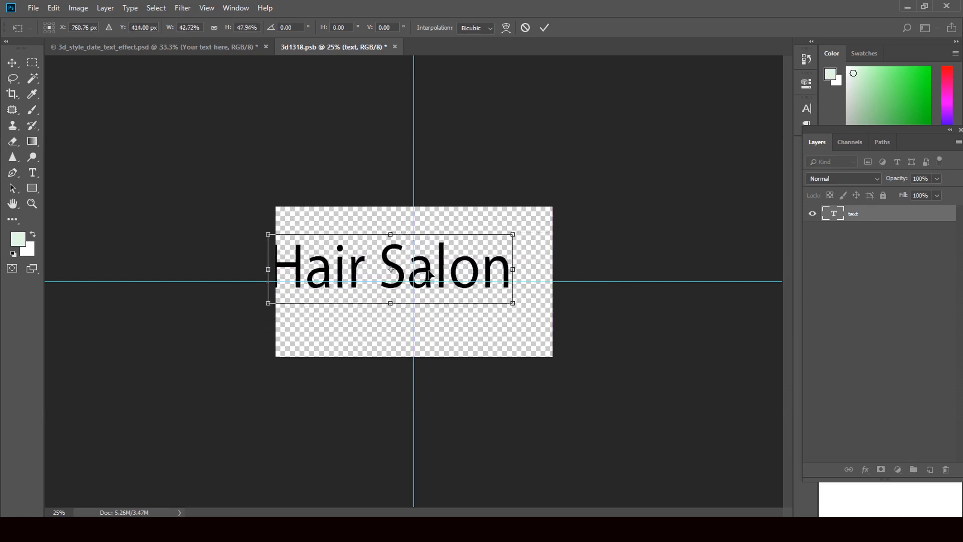
pyautogui.moveTo(430, 274); pyautogui.dragTo(454, 287)
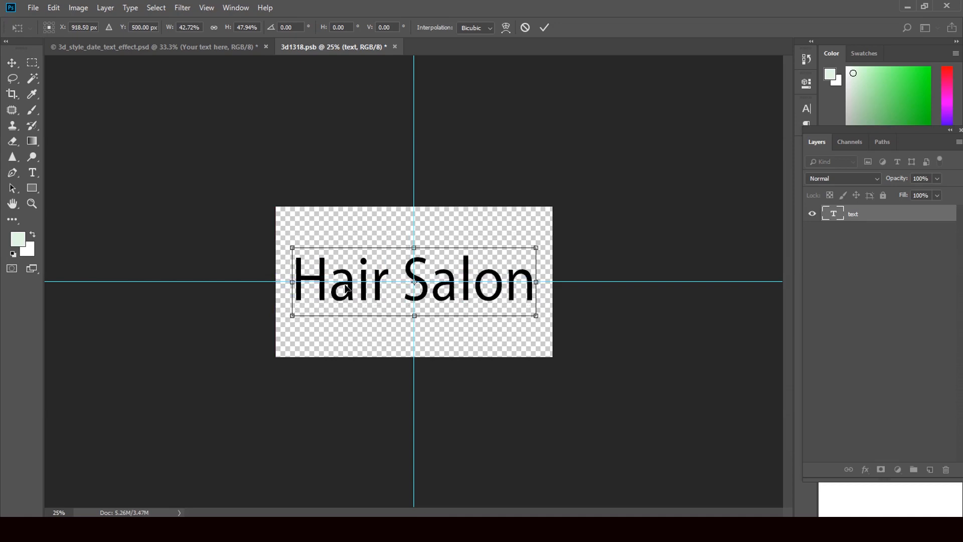
pyautogui.moveTo(290, 282); pyautogui.dragTo(282, 282)
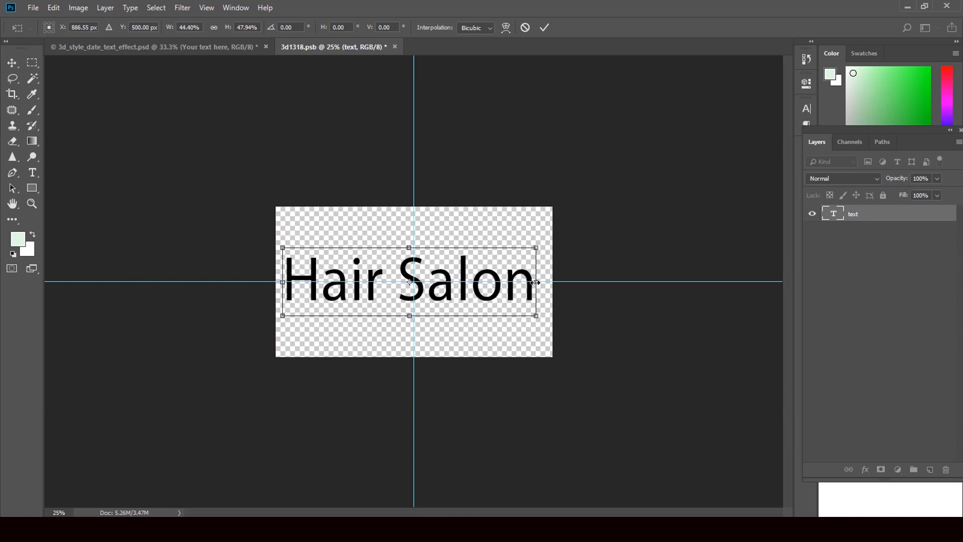
pyautogui.moveTo(535, 282); pyautogui.dragTo(545, 282)
pyautogui.hotkey('ctrl', '0')
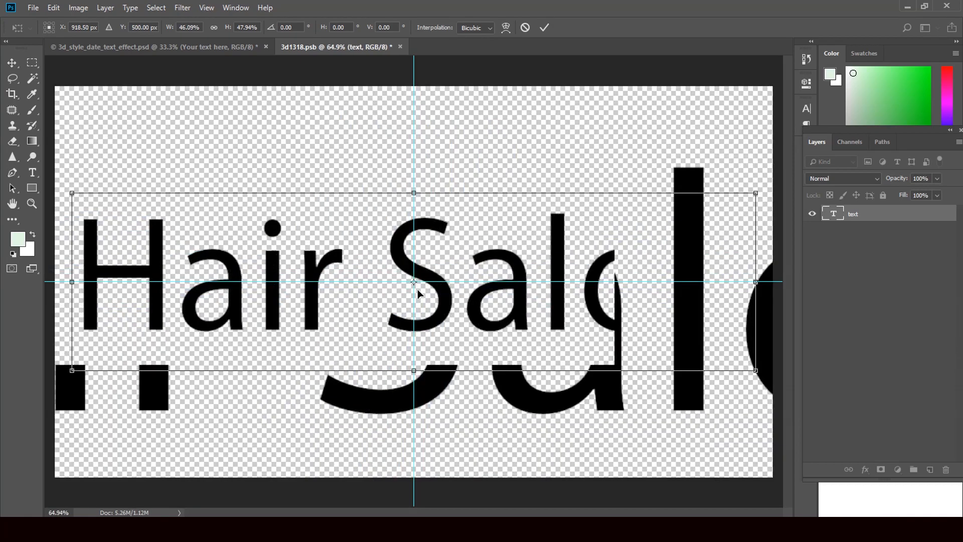
pyautogui.click(31, 174)
pyautogui.click(439, 202)
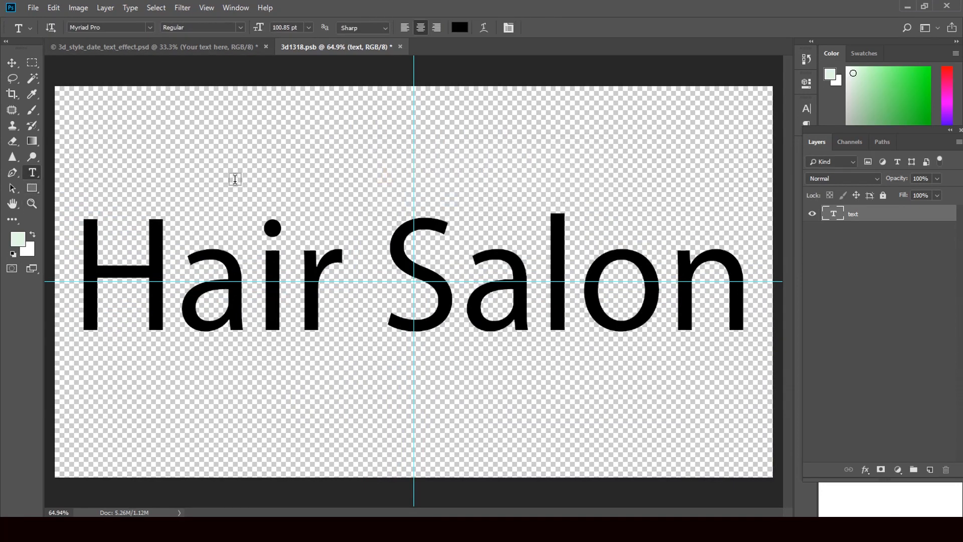
# Step: Change the Hair Salon text's font to AkliteKndRagini
pyautogui.click(150, 26)
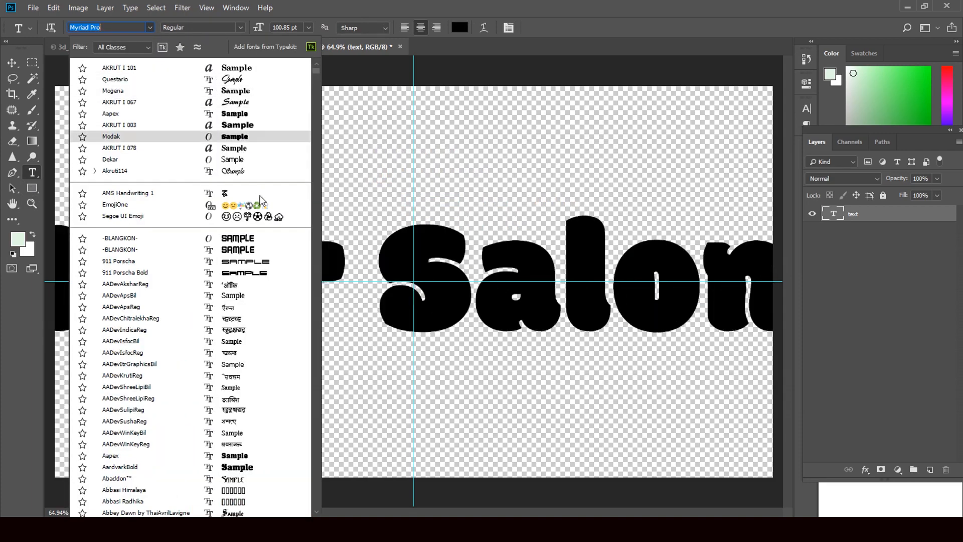
pyautogui.scroll(-2, 251, 221)
pyautogui.scroll(-4, 241, 319)
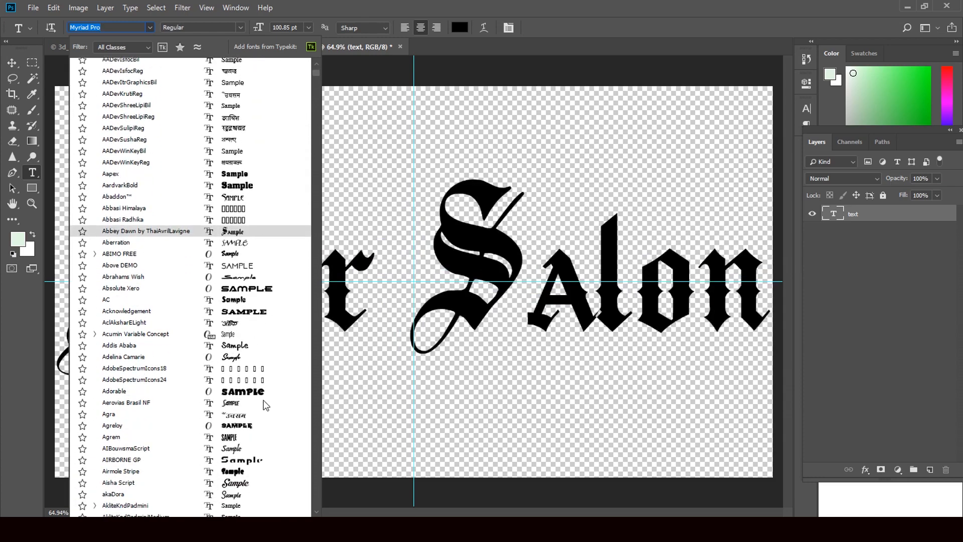
pyautogui.scroll(-5, 265, 404)
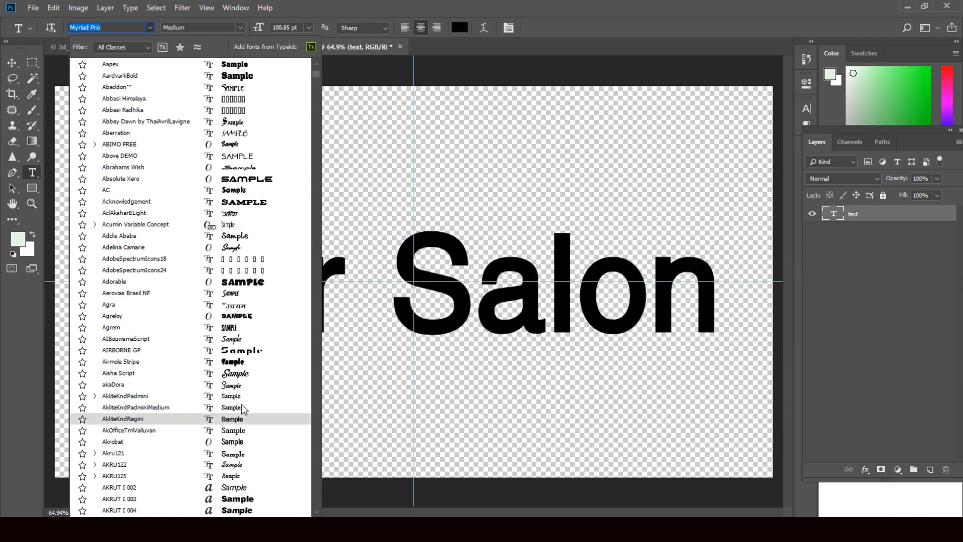
pyautogui.scroll(-1, 240, 409)
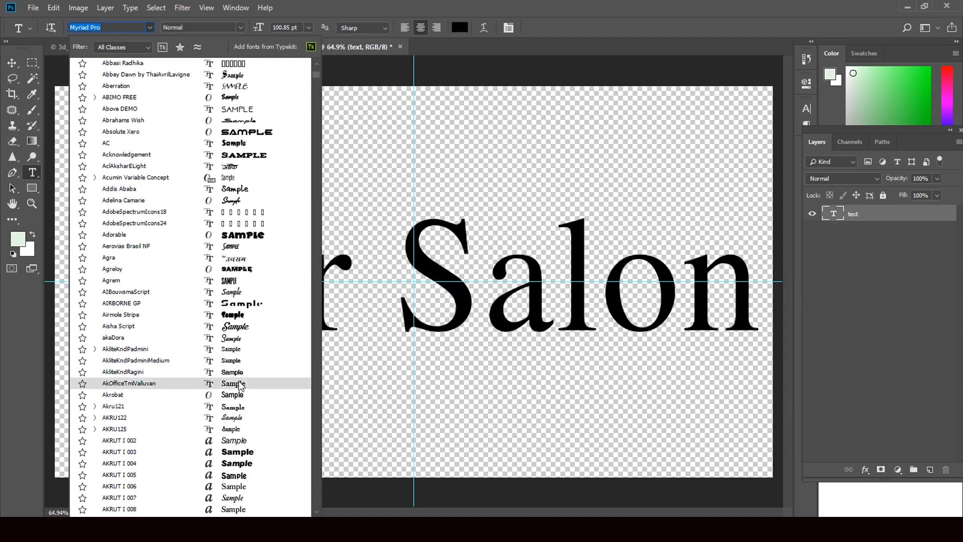
pyautogui.click(241, 374)
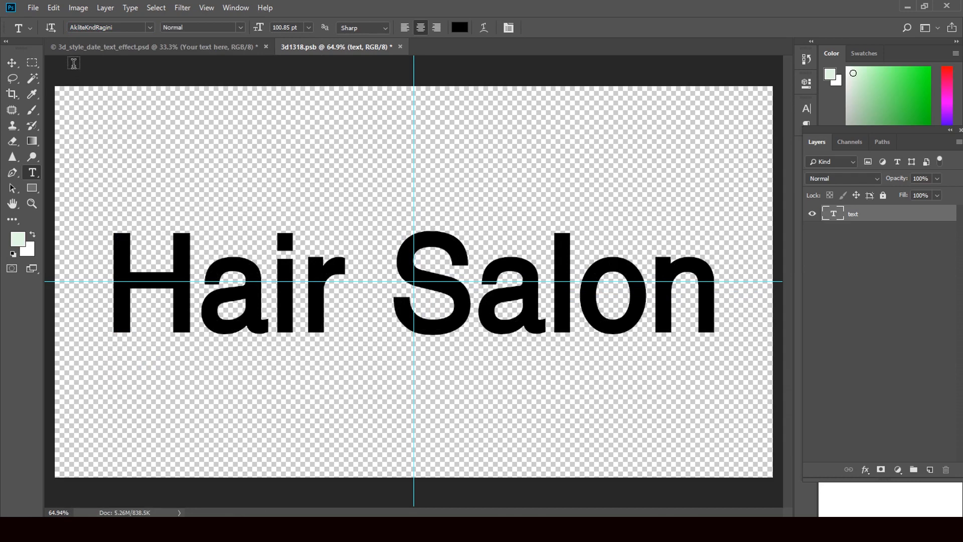
# Step: Close the 3d1318.psb smart object and save its changes to update the 3D text effect
pyautogui.click(12, 63)
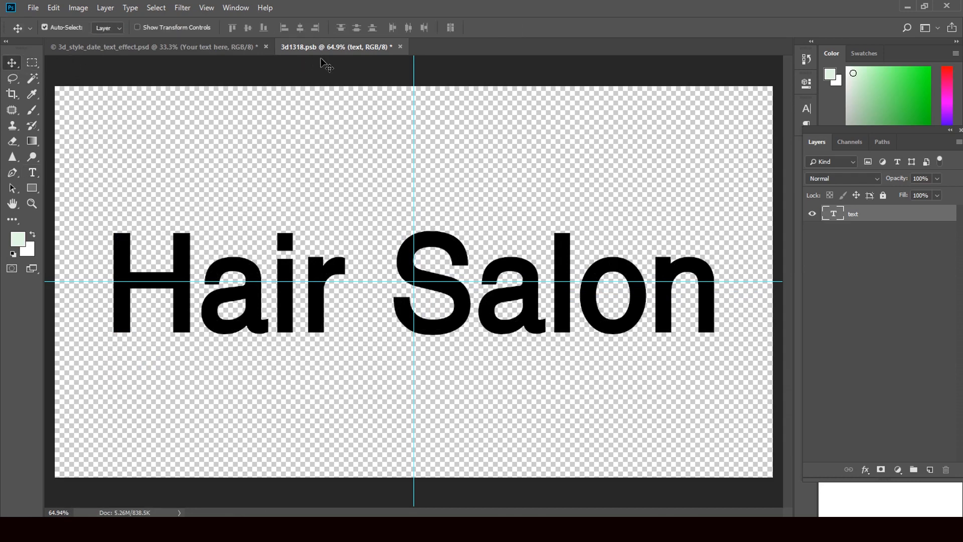
pyautogui.click(400, 47)
pyautogui.click(432, 200)
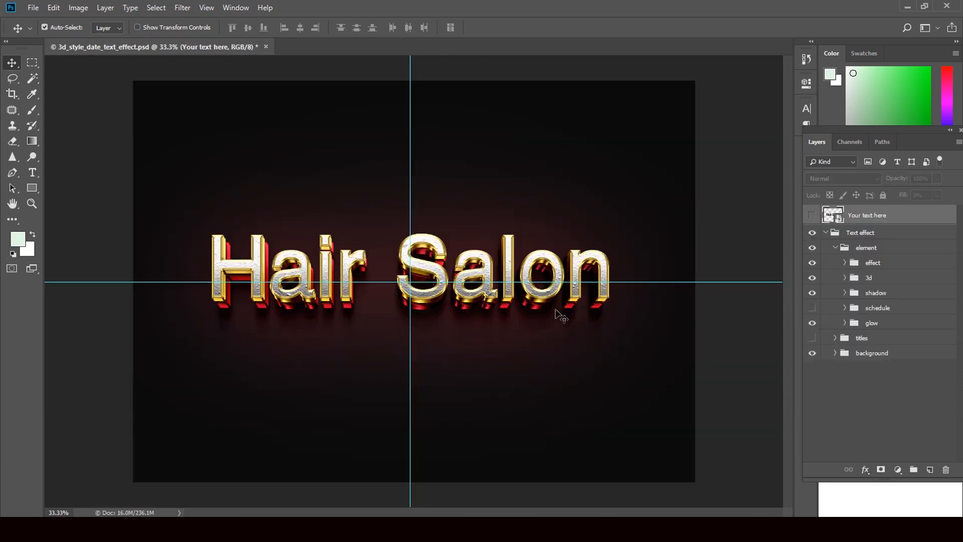
# Step: Hide the background, shadow and glow groups and crop the canvas closely around the Hair Salon text
pyautogui.click(813, 355)
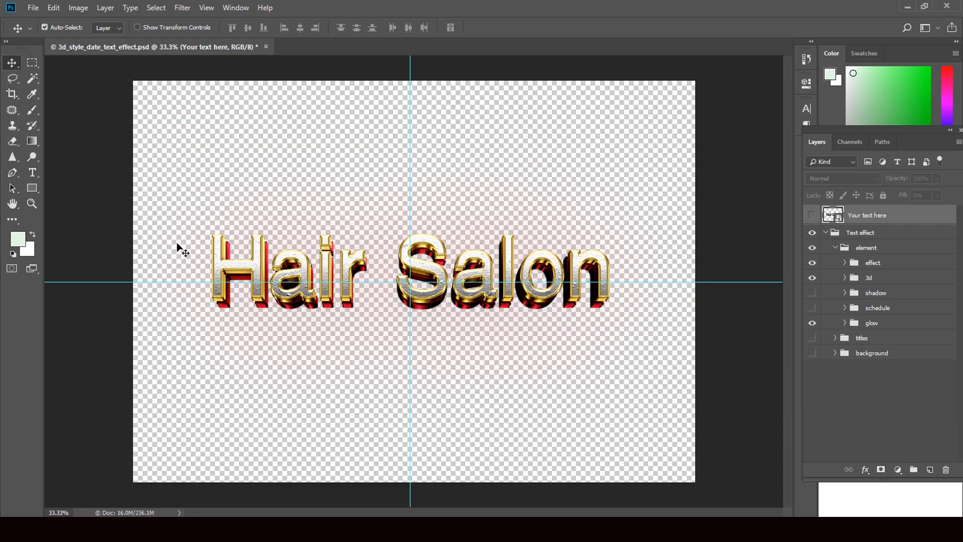
pyautogui.press('c')
pyautogui.moveTo(200, 221); pyautogui.dragTo(621, 323)
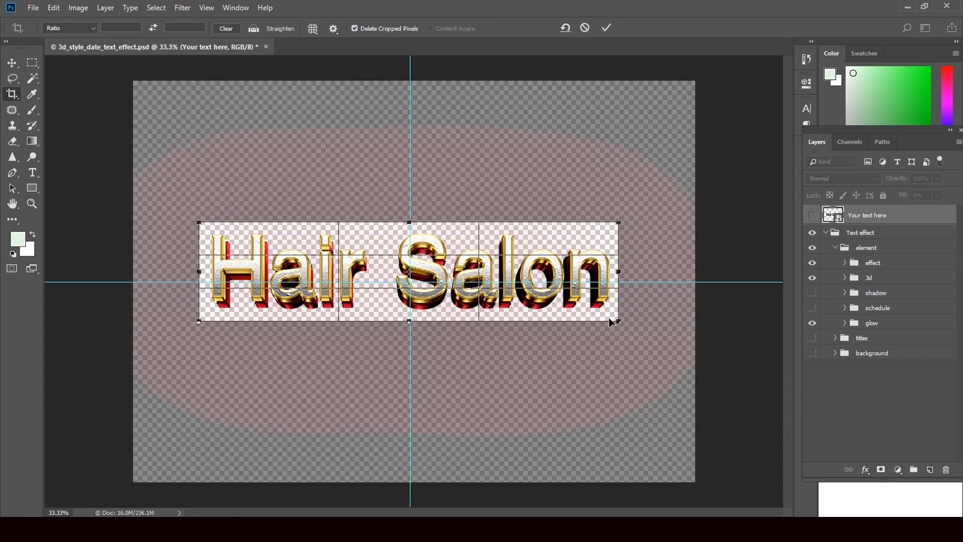
pyautogui.press('Return')
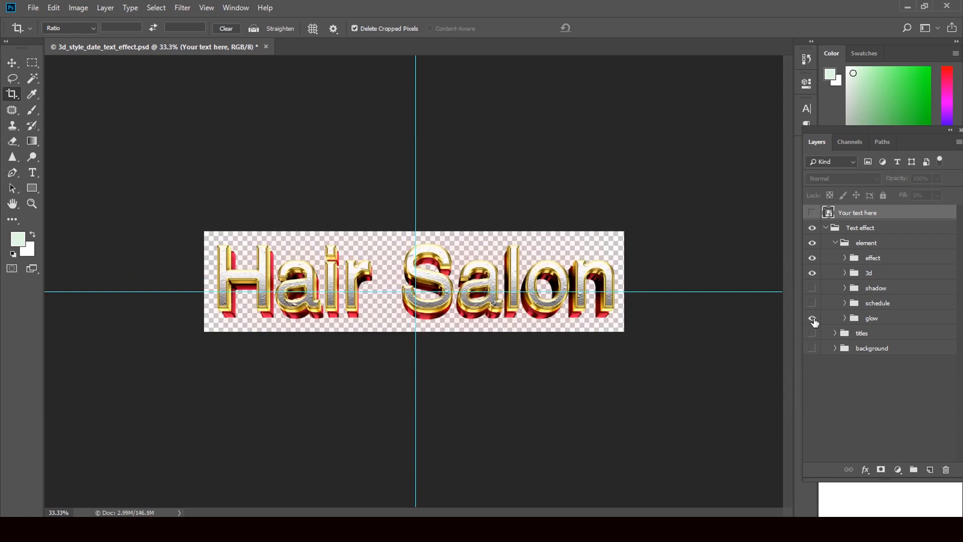
# Step: Save the artwork as a PNG named 3d_style_date_text_effect with large file size, and close the template without saving
pyautogui.click(34, 7)
pyautogui.click(75, 142)
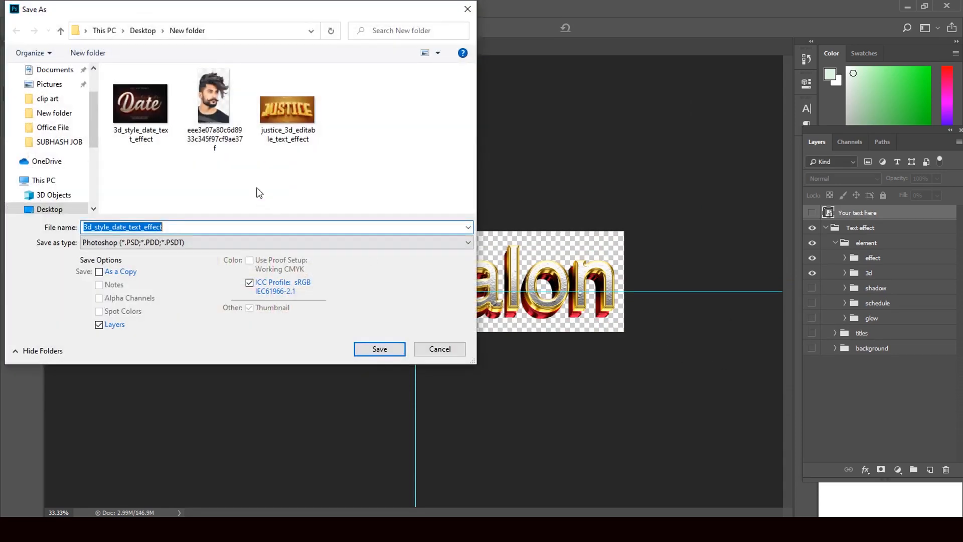
pyautogui.click(176, 243)
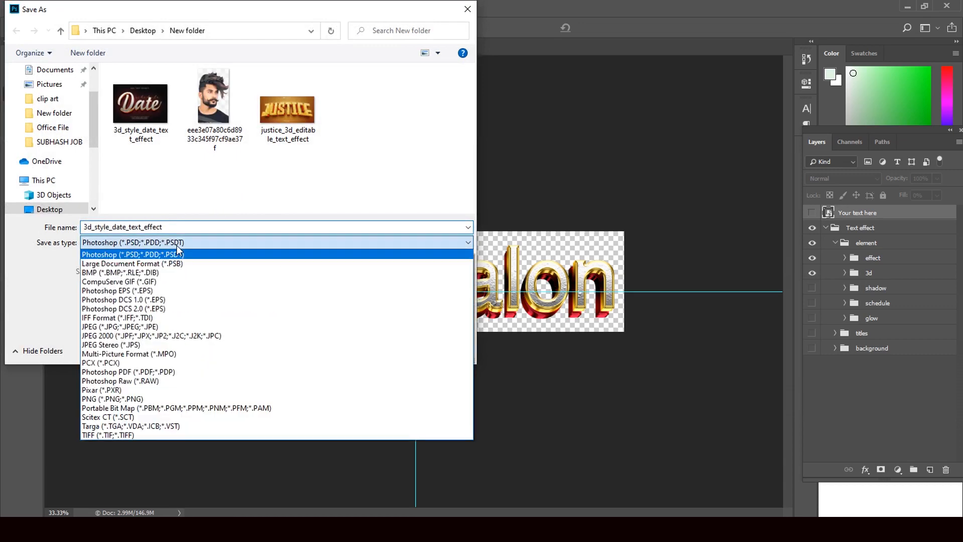
pyautogui.click(182, 396)
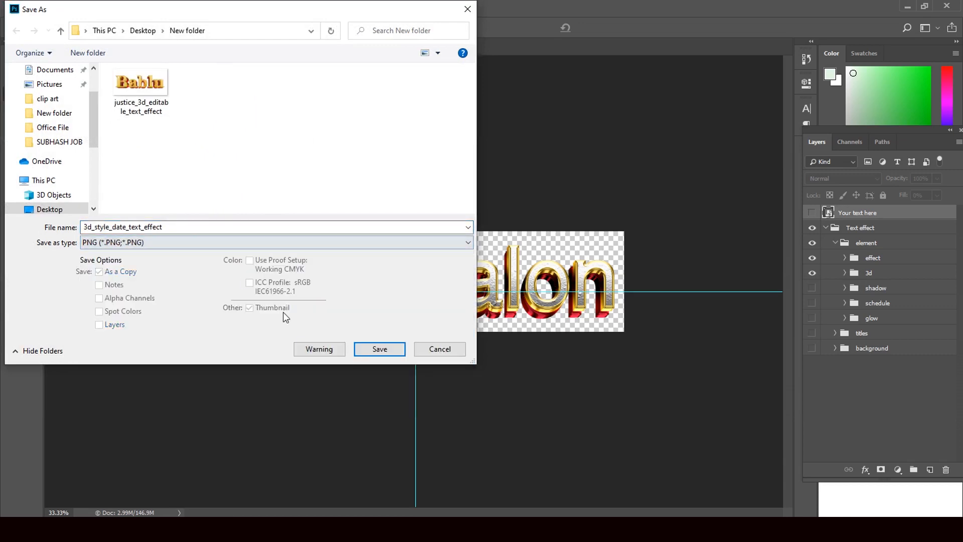
pyautogui.click(363, 350)
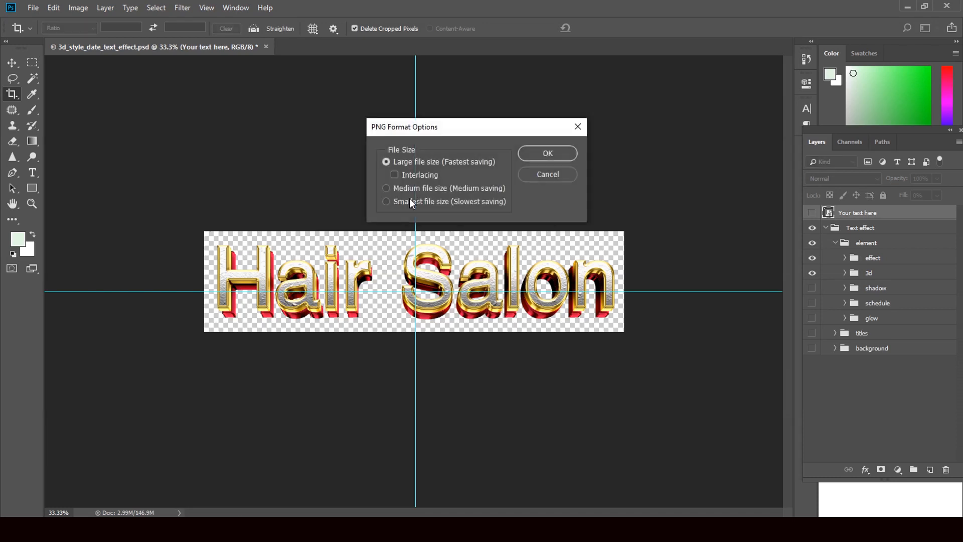
pyautogui.click(546, 155)
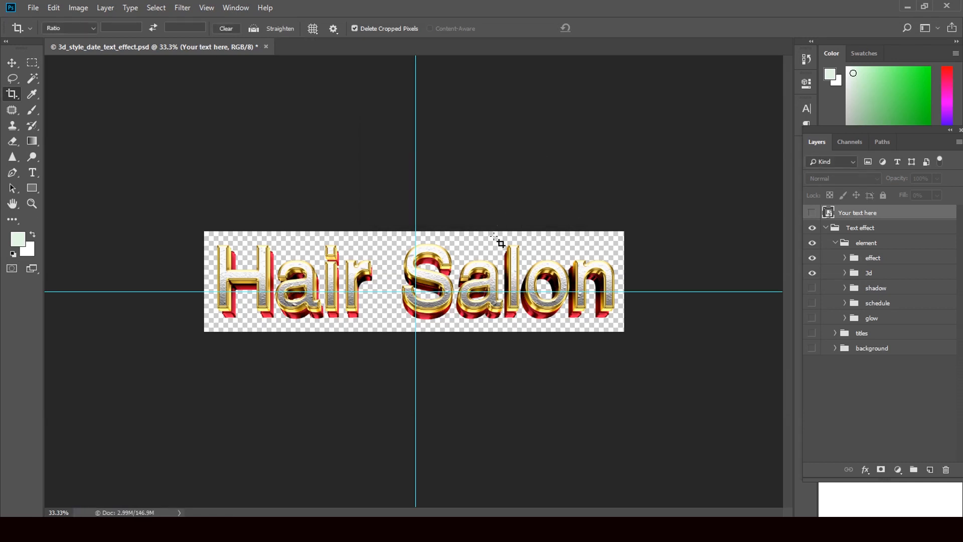
pyautogui.click(266, 47)
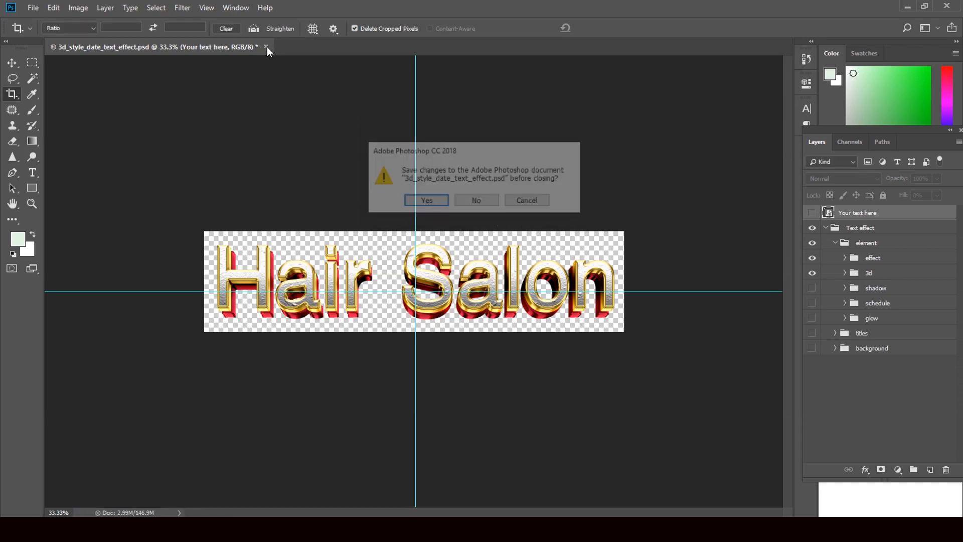
pyautogui.click(477, 199)
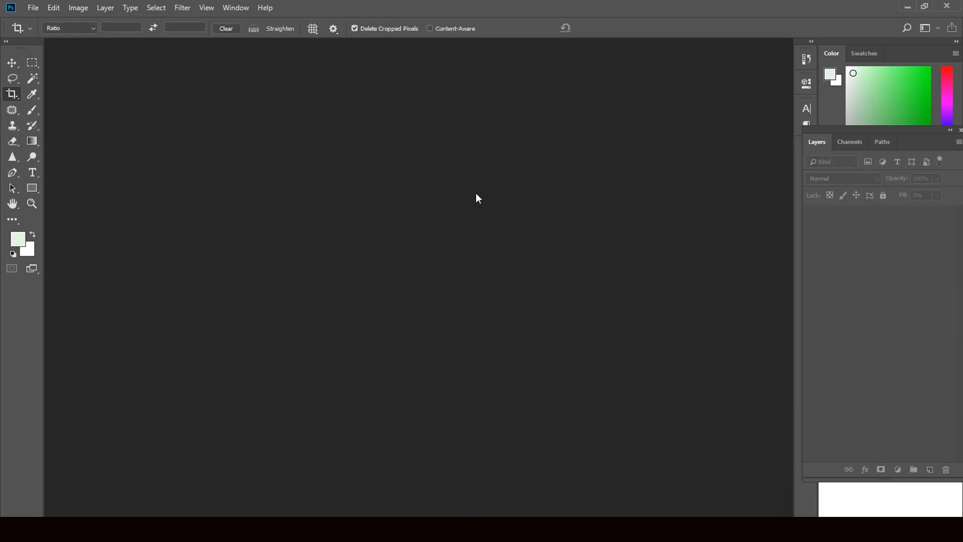
# Step: Import the Hair Salon PNG from the project folder into the CorelDRAW banner and scale it proportionally to about 76.6 mm wide
pyautogui.click(908, 8)
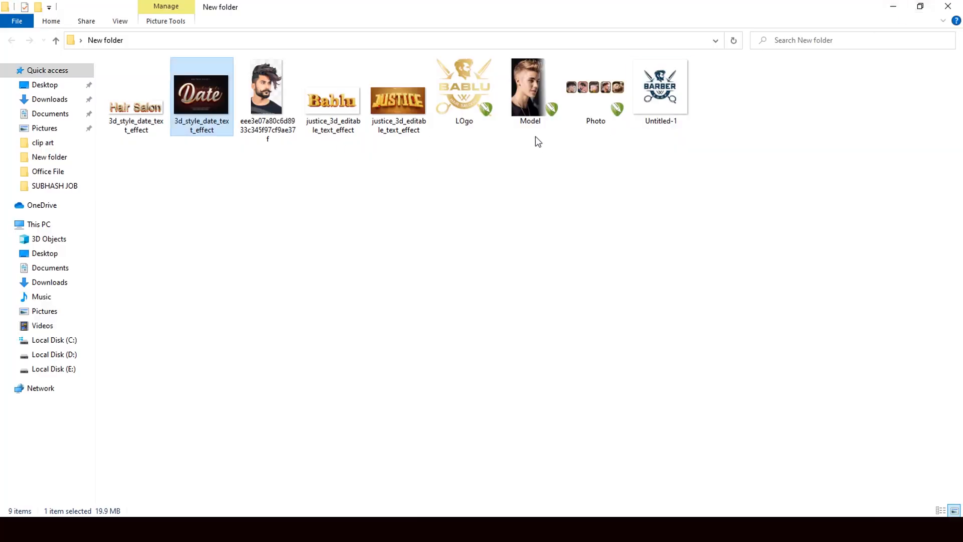
pyautogui.moveTo(136, 107); pyautogui.dragTo(490, 220)
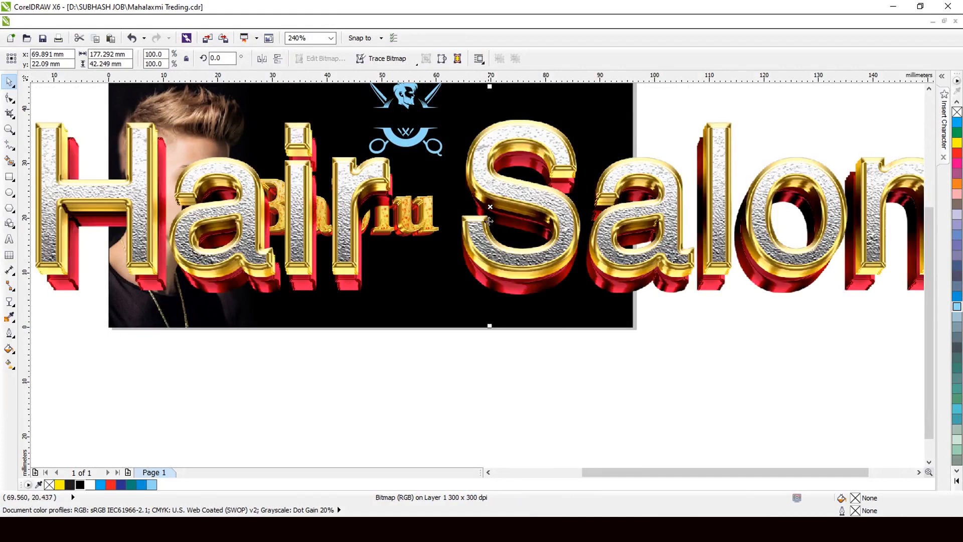
pyautogui.scroll(-7, 516, 243)
pyautogui.scroll(3, 567, 230)
pyautogui.moveTo(593, 292); pyautogui.dragTo(483, 278)
pyautogui.scroll(4, 484, 278)
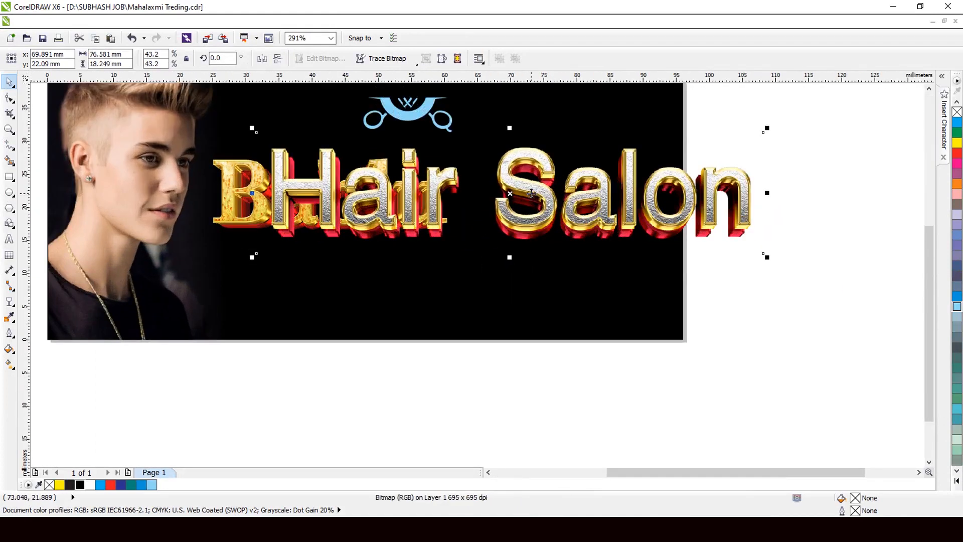
# Step: Move the Hair Salon text below the Bablu title and scale it proportionally to about 48.1 mm wide
pyautogui.moveTo(532, 193); pyautogui.dragTo(432, 297)
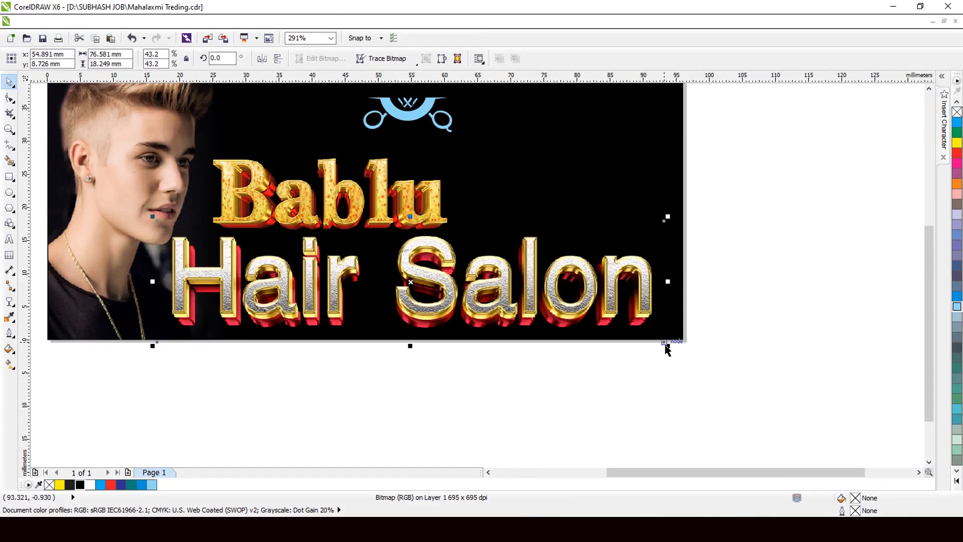
pyautogui.moveTo(667, 345); pyautogui.dragTo(571, 321)
pyautogui.scroll(-2, 412, 246)
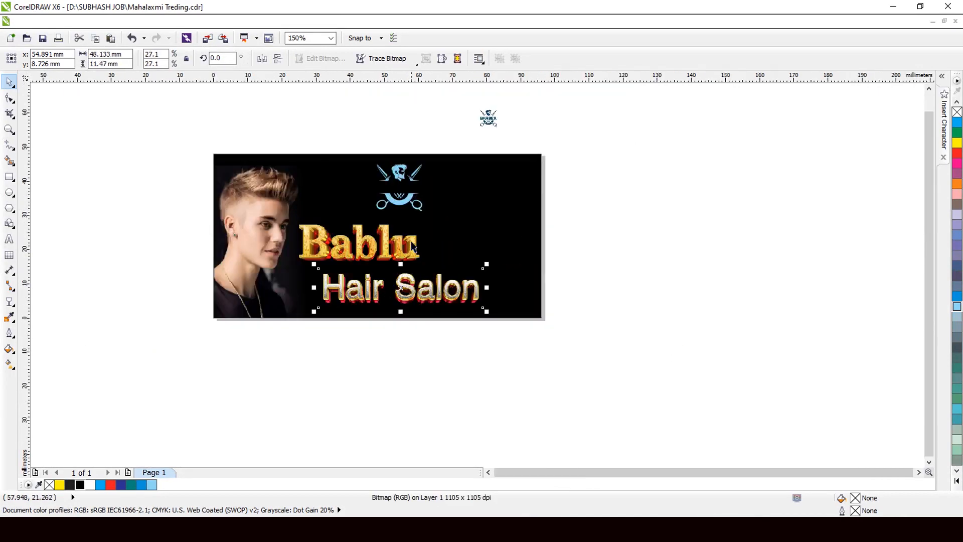
# Step: Move the Bablu title towards the banner's right side and the light blue barber logo off the banner's upper edge
pyautogui.moveTo(401, 244); pyautogui.dragTo(499, 234)
pyautogui.scroll(2, 431, 229)
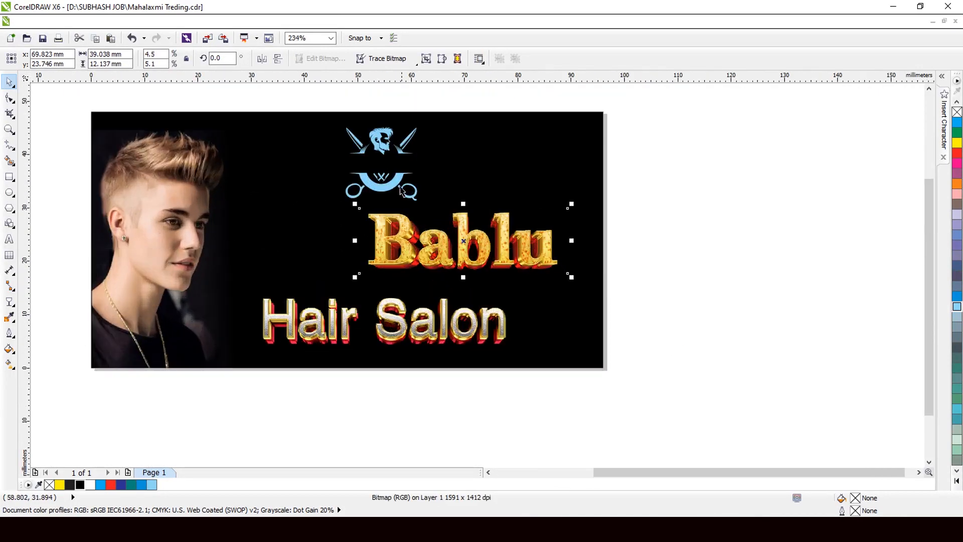
pyautogui.click(395, 180)
pyautogui.scroll(-1, 475, 234)
pyautogui.moveTo(402, 178); pyautogui.dragTo(298, 109)
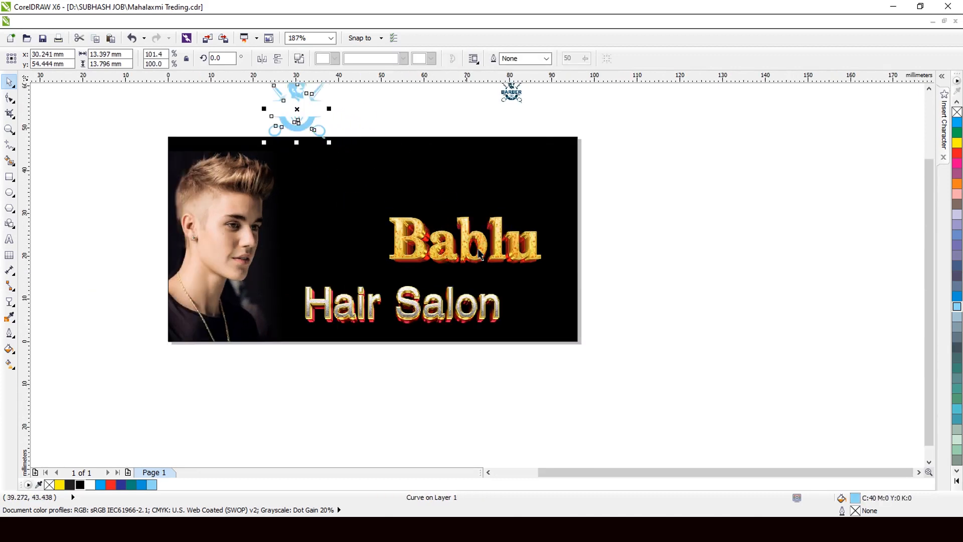
# Step: Enlarge the Bablu title proportionally to about 53 mm wide and shift it slightly up and left on the banner
pyautogui.click(472, 251)
pyautogui.scroll(2, 471, 246)
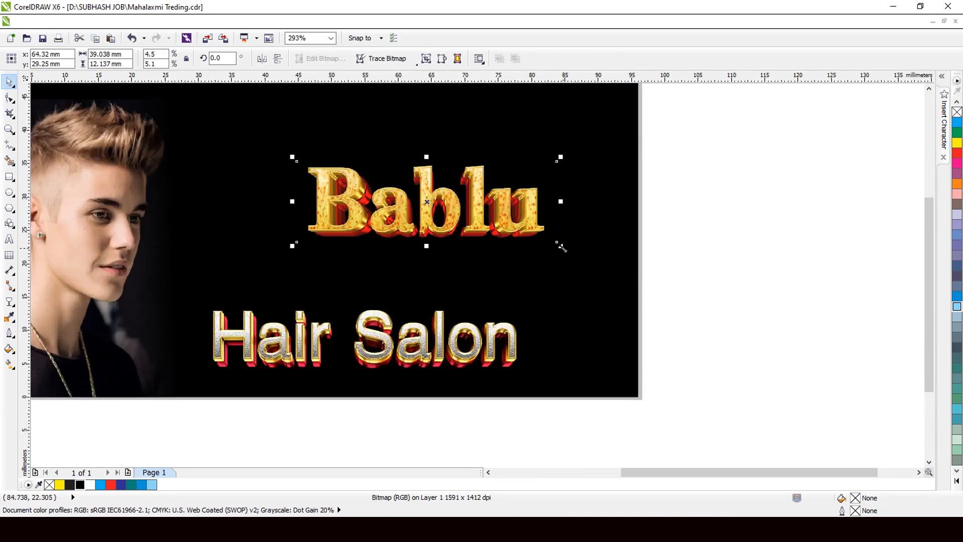
pyautogui.moveTo(562, 247); pyautogui.dragTo(612, 263)
pyautogui.scroll(-1, 612, 262)
pyautogui.moveTo(355, 182); pyautogui.dragTo(320, 172)
# Step: Place the Hair Salon text centred beneath the Bablu title and scale it proportionally to about 56.8 mm wide
pyautogui.click(459, 337)
pyautogui.scroll(-1, 437, 343)
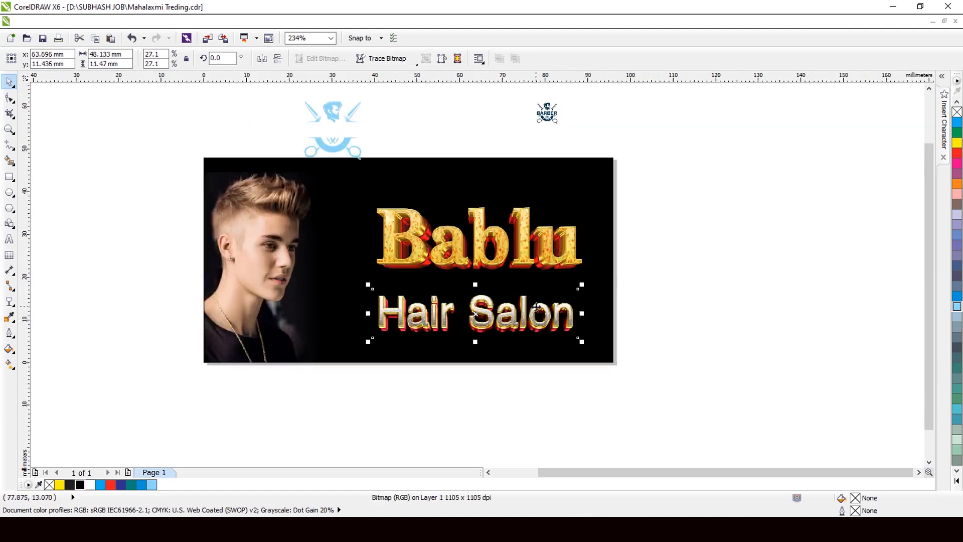
pyautogui.scroll(2, 407, 344)
pyautogui.moveTo(385, 334); pyautogui.dragTo(336, 345)
pyautogui.moveTo(713, 250); pyautogui.dragTo(722, 247)
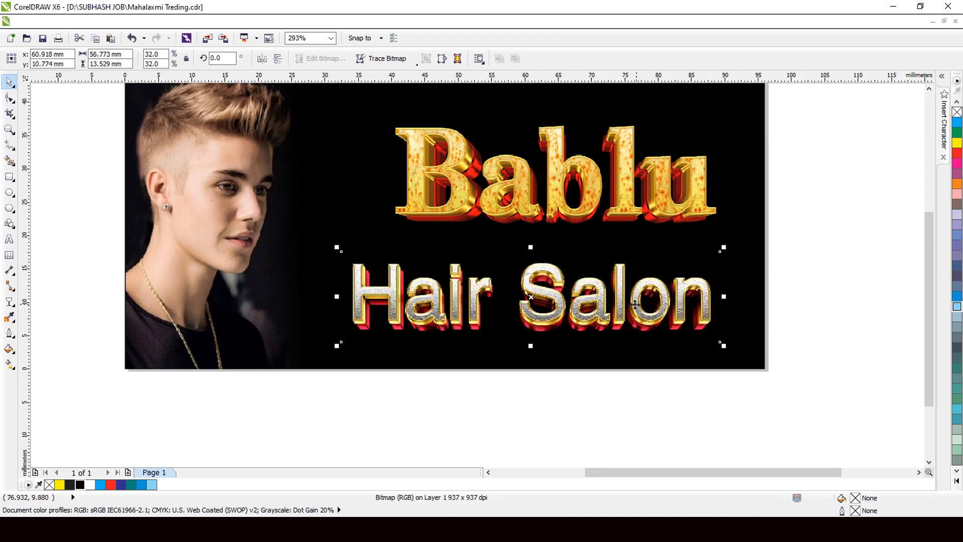
pyautogui.moveTo(619, 303); pyautogui.dragTo(622, 287)
pyautogui.scroll(-2, 621, 296)
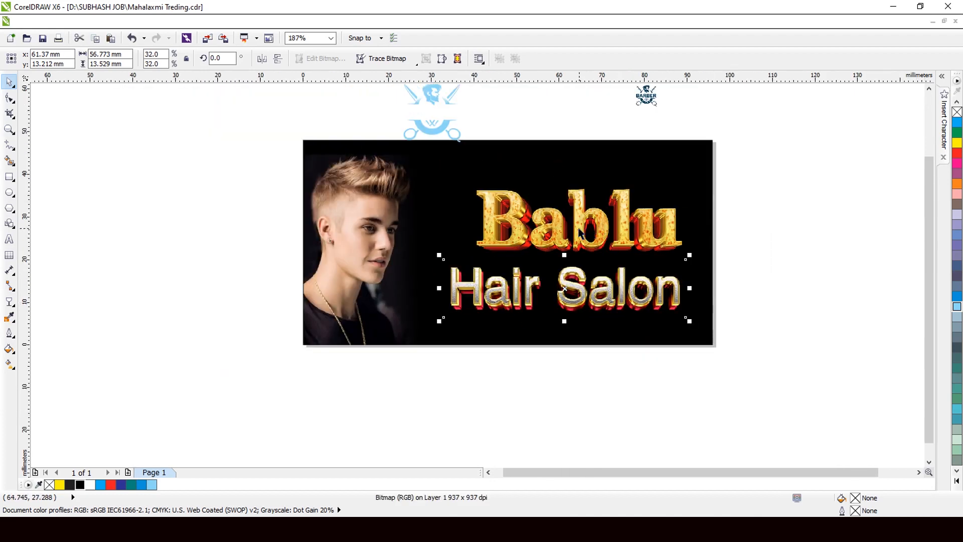
# Step: Raise the Bablu title slightly and scale it proportionally to about 48.9 mm wide
pyautogui.moveTo(580, 234); pyautogui.dragTo(640, 220)
pyautogui.scroll(1, 628, 221)
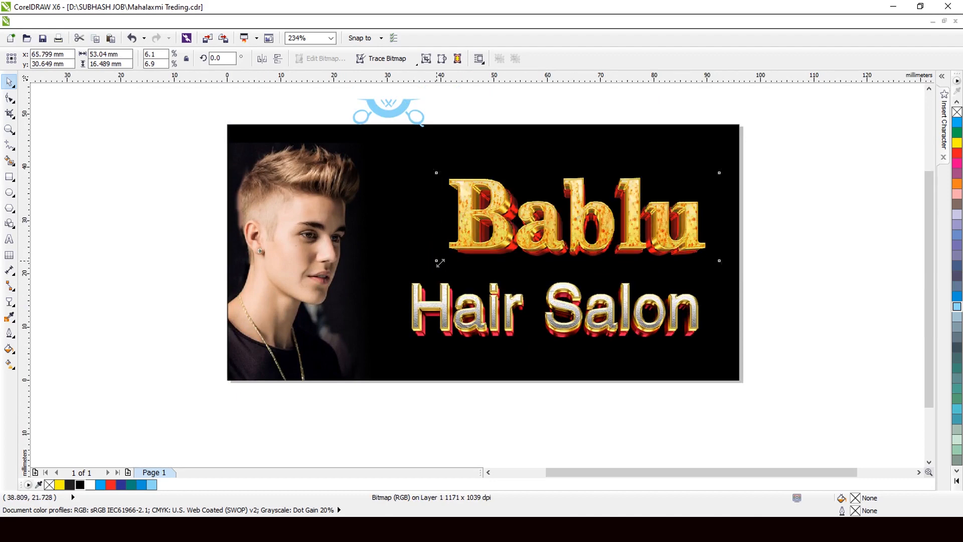
pyautogui.moveTo(432, 264); pyautogui.dragTo(454, 257)
pyautogui.scroll(-1, 545, 243)
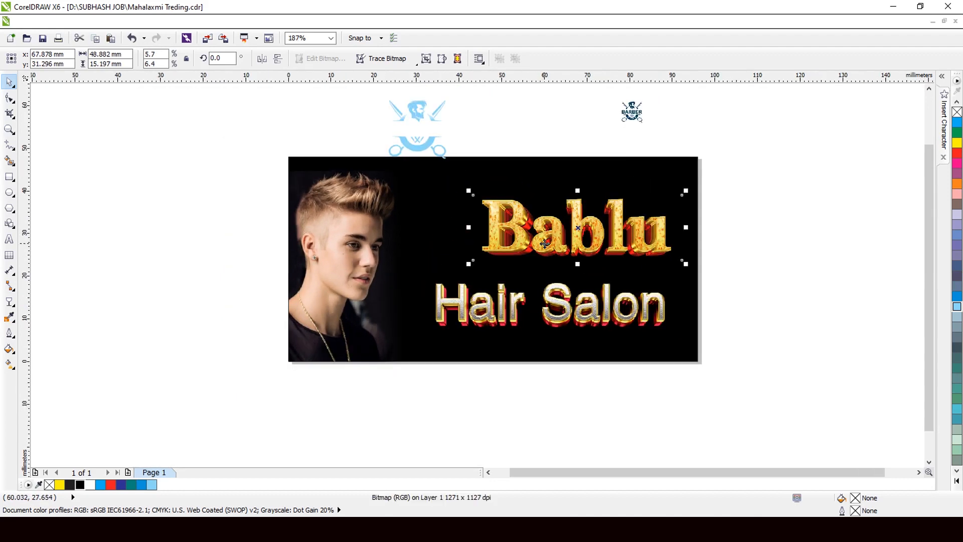
# Step: Move the light blue barber logo between the portrait and the Bablu title and shrink it to about 12 mm wide
pyautogui.scroll(-2, 415, 142)
pyautogui.scroll(3, 406, 140)
pyautogui.click(498, 222)
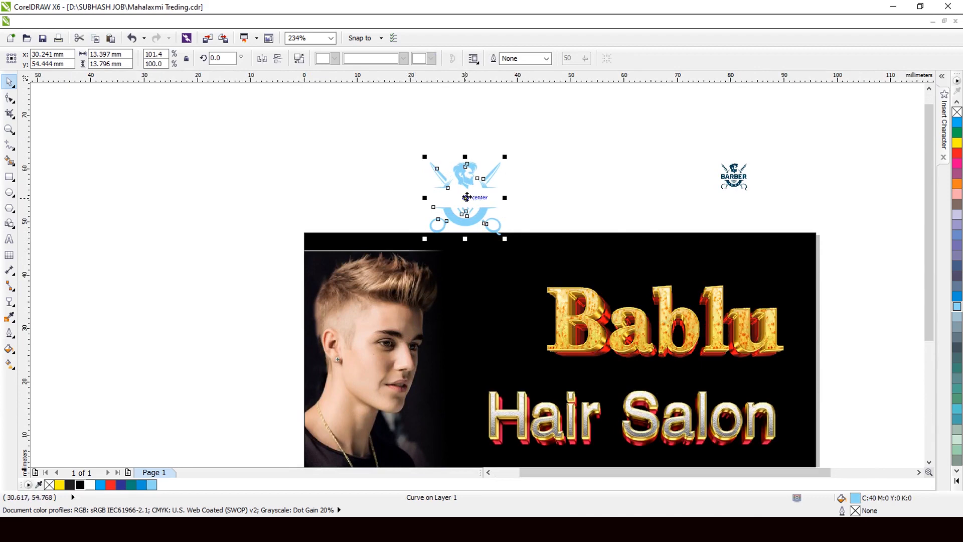
pyautogui.moveTo(467, 197); pyautogui.dragTo(493, 309)
pyautogui.scroll(3, 520, 303)
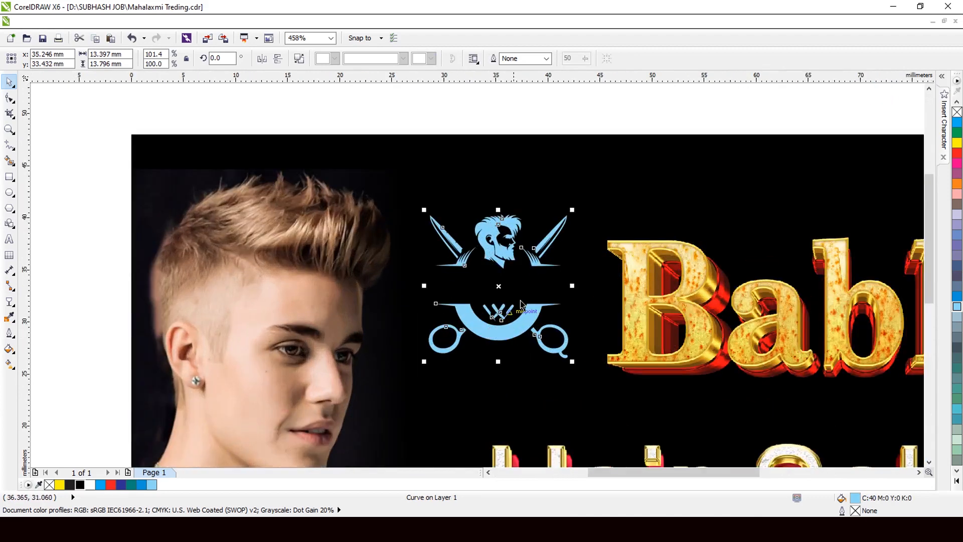
pyautogui.moveTo(573, 210); pyautogui.dragTo(560, 226)
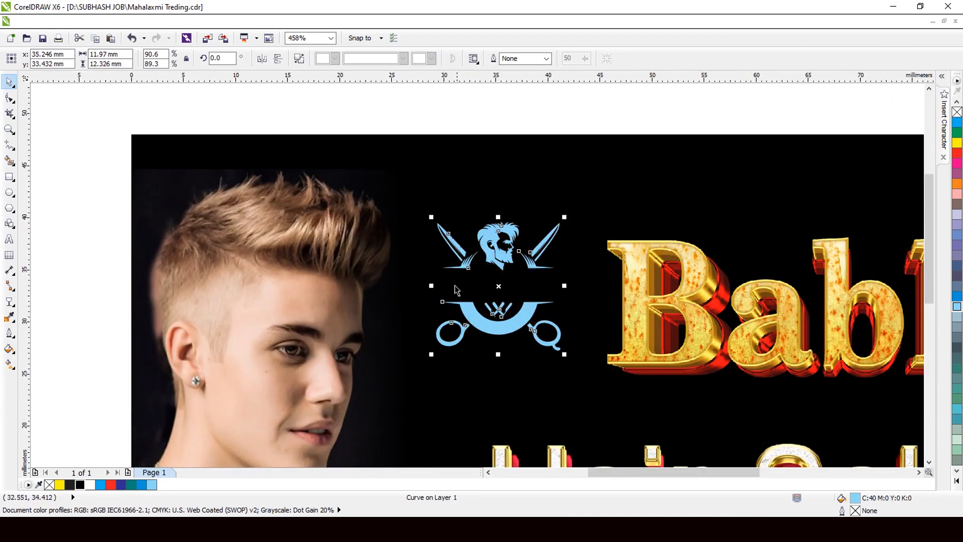
# Step: Import background file 47 from the Background folder on drive D and place it beside the banner's left edge
pyautogui.scroll(-4, 476, 271)
pyautogui.scroll(3, 485, 310)
pyautogui.scroll(-3, 490, 286)
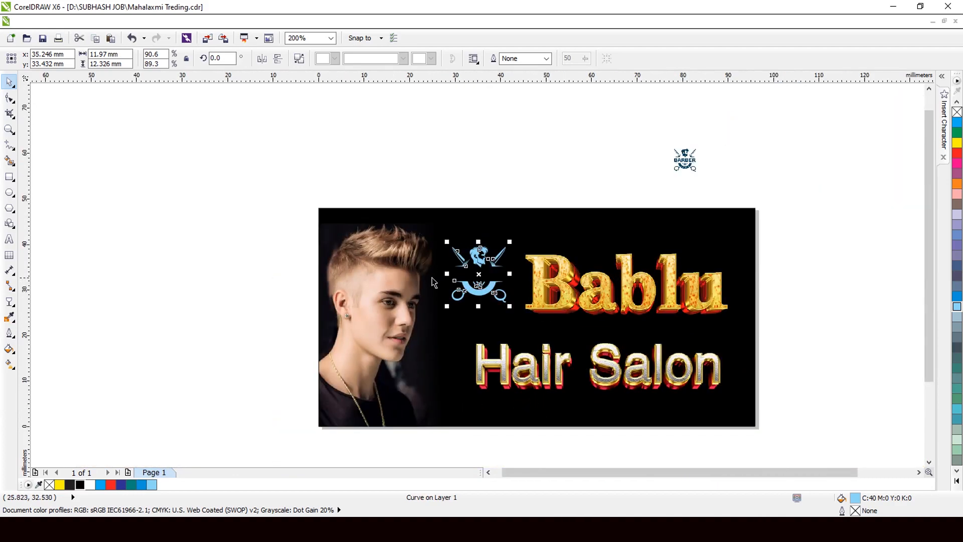
pyautogui.scroll(2, 430, 283)
pyautogui.click(207, 38)
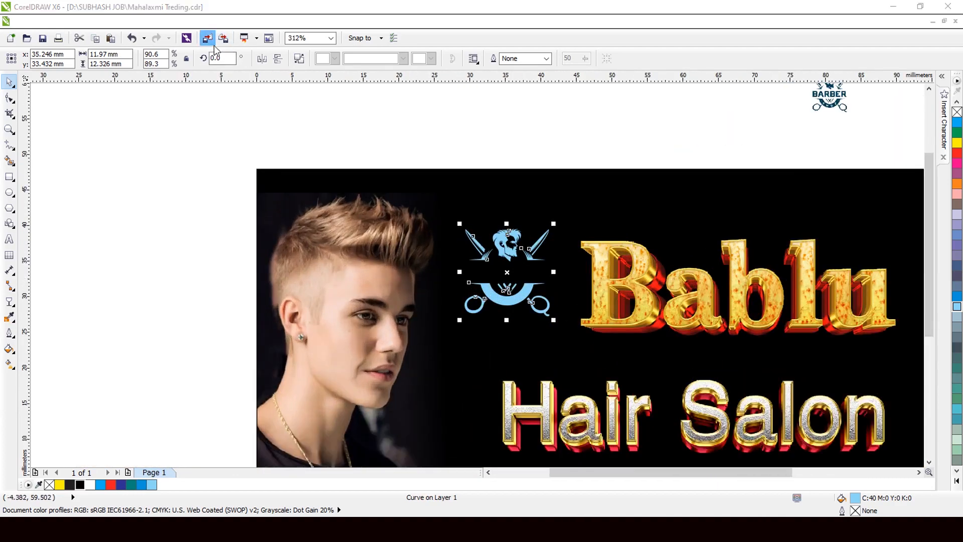
pyautogui.moveTo(374, 297); pyautogui.dragTo(365, 368)
pyautogui.click(341, 344)
pyautogui.doubleClick(422, 208)
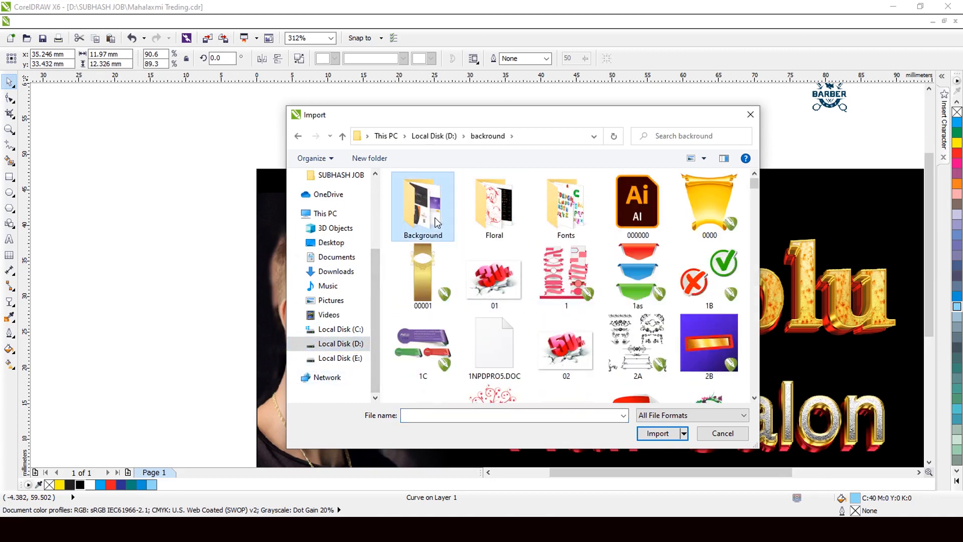
pyautogui.doubleClick(430, 221)
pyautogui.scroll(-6, 532, 245)
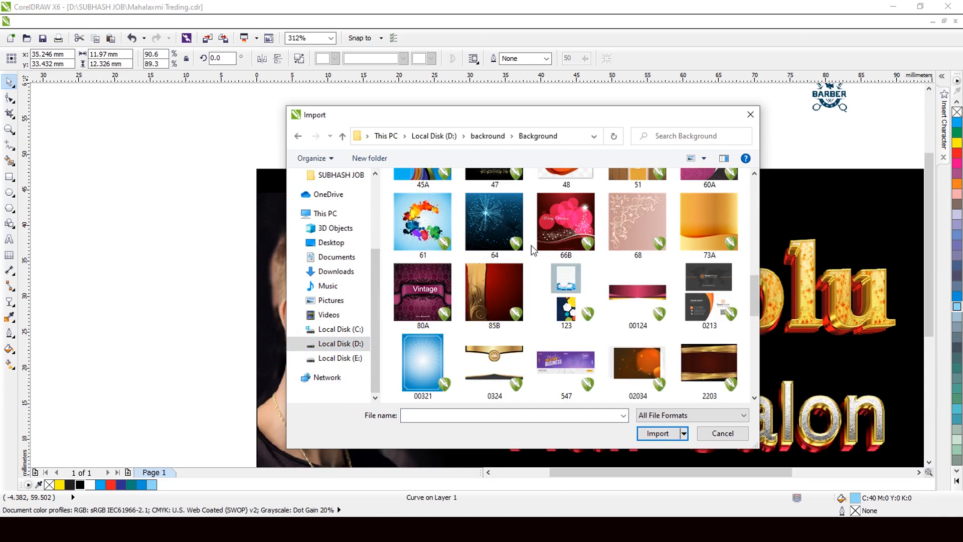
pyautogui.scroll(-3, 533, 250)
pyautogui.scroll(-4, 582, 291)
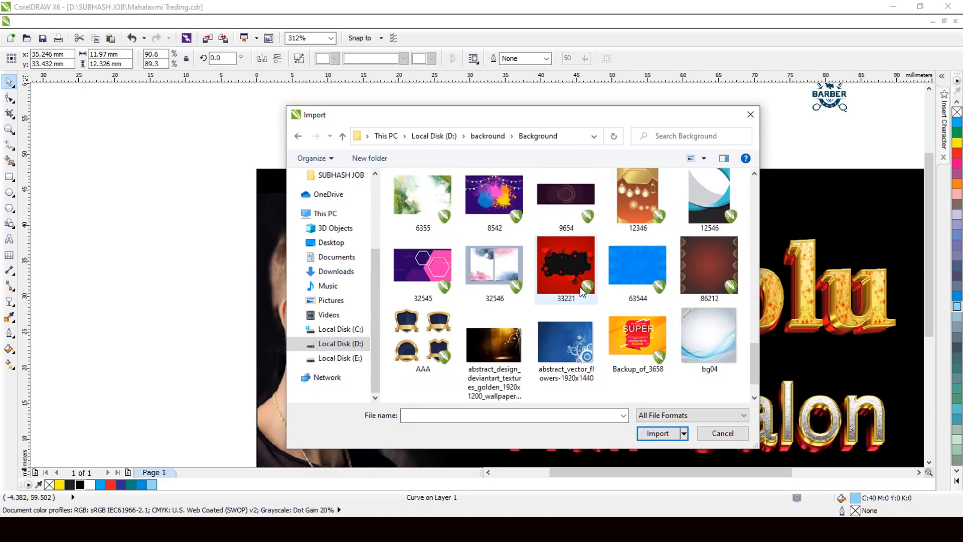
pyautogui.scroll(10, 580, 287)
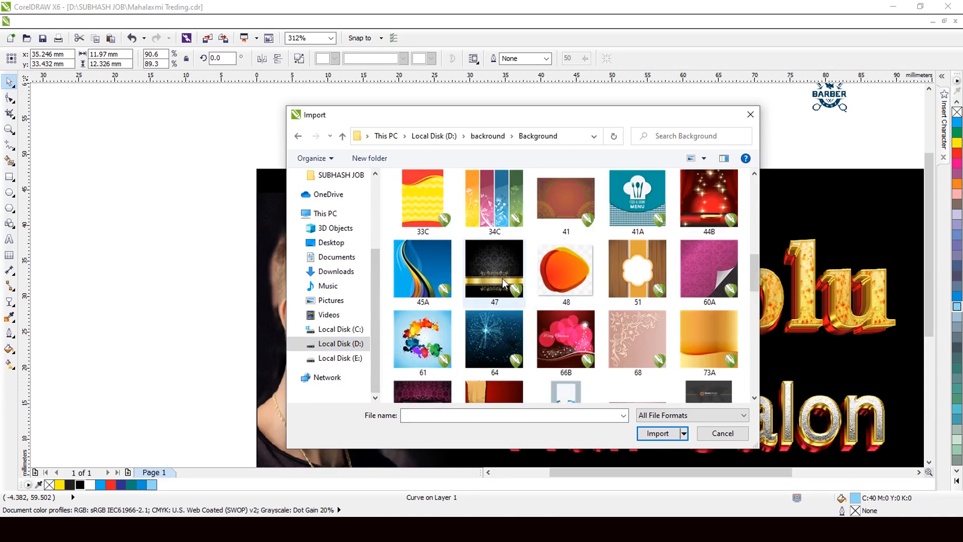
pyautogui.click(504, 284)
pyautogui.click(657, 458)
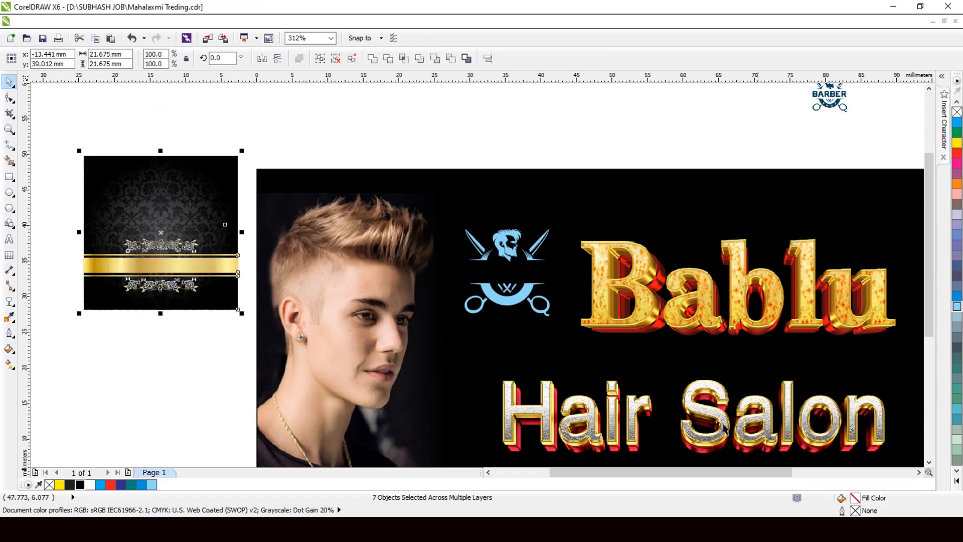
# Step: Pull the gold gradient strip out of the imported background and delete the rest of the background artwork
pyautogui.click(488, 146)
pyautogui.click(184, 267)
pyautogui.moveTo(182, 265); pyautogui.dragTo(168, 364)
pyautogui.moveTo(69, 131); pyautogui.dragTo(269, 341)
pyautogui.press('Delete')
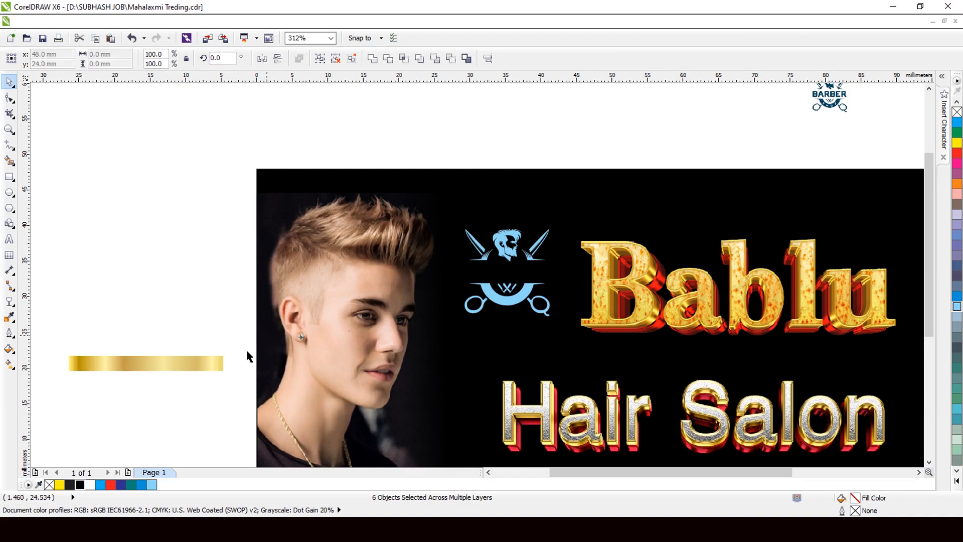
# Step: Move the gold gradient strip above the banner over the logo and stretch it to about 5.6 mm tall
pyautogui.click(209, 361)
pyautogui.moveTo(209, 361); pyautogui.dragTo(478, 161)
pyautogui.scroll(2, 532, 284)
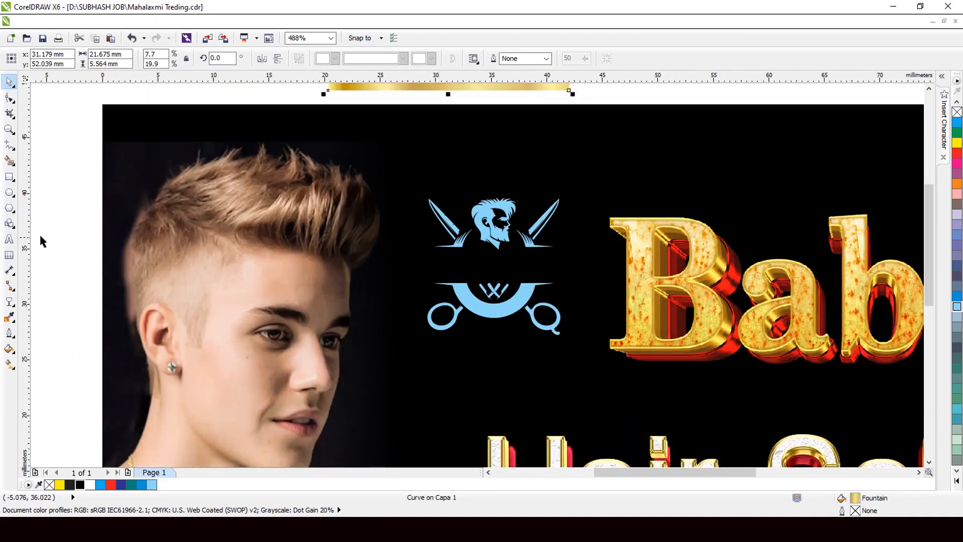
# Step: Add the artistic text "Bablu" above the banner in bold Arial, 24 pt
pyautogui.click(9, 240)
pyautogui.scroll(-3, 271, 334)
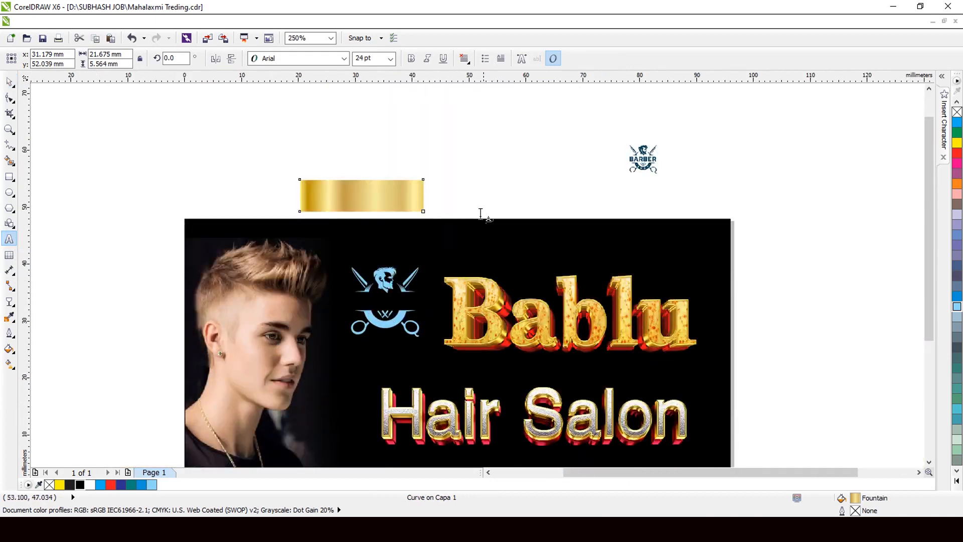
pyautogui.click(455, 204)
pyautogui.write('Ba')
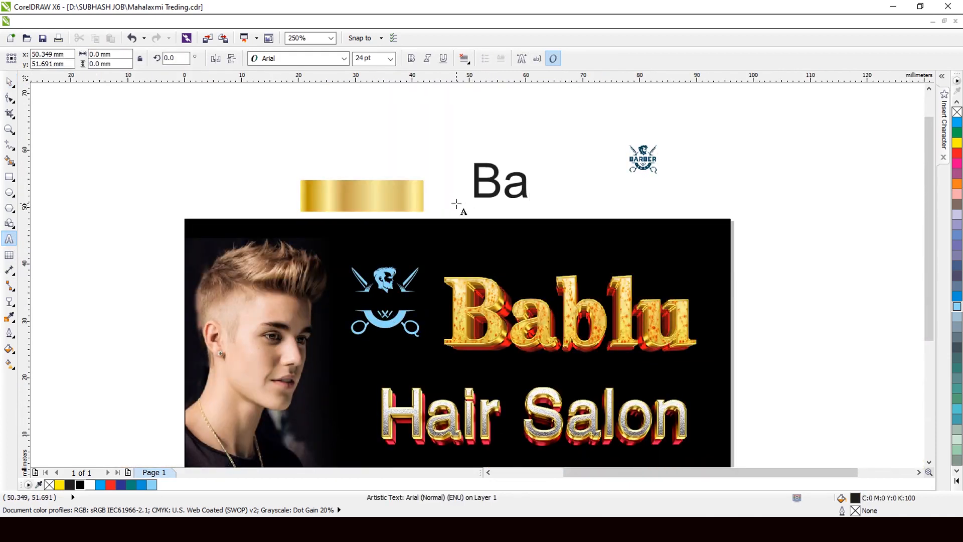
pyautogui.write('blu')
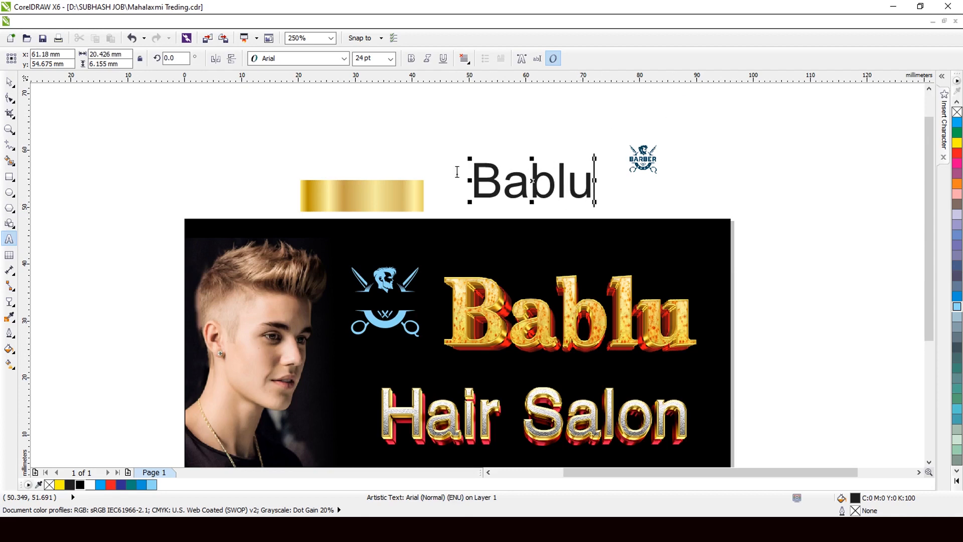
pyautogui.hotkey('ctrl', 'space')
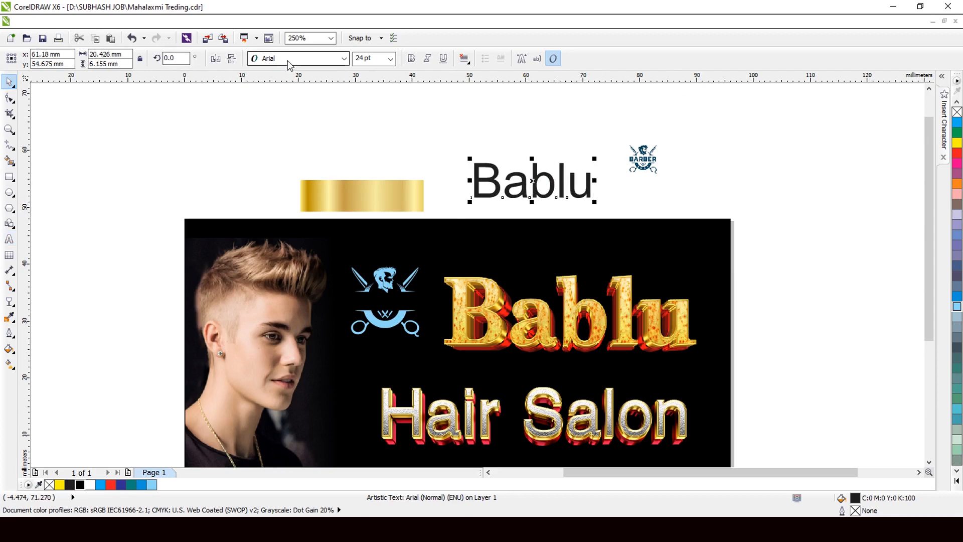
pyautogui.click(411, 58)
# Step: Move the plain Bablu text into the barber logo's central gap and scale it to about 7.8 mm wide
pyautogui.moveTo(539, 180); pyautogui.dragTo(389, 291)
pyautogui.scroll(3, 479, 292)
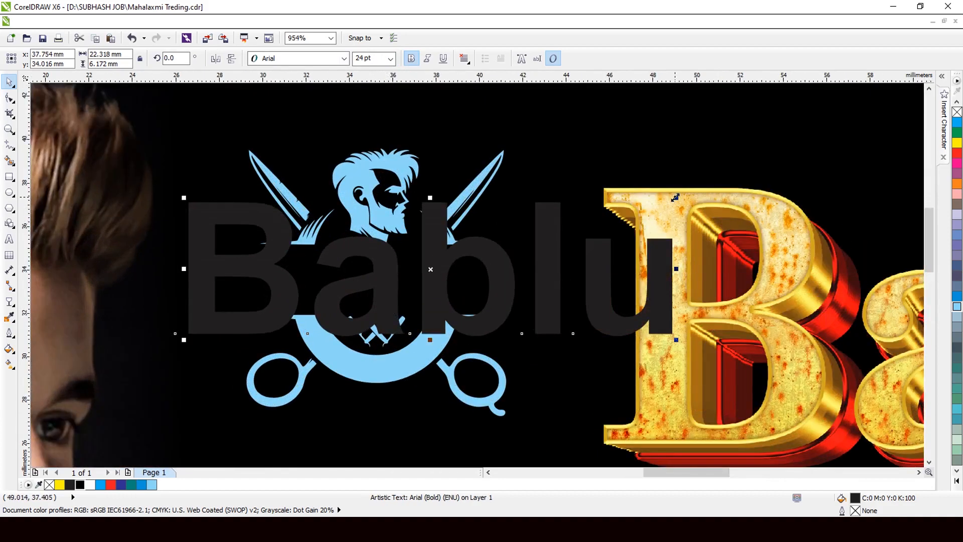
pyautogui.moveTo(676, 197); pyautogui.dragTo(488, 269)
pyautogui.moveTo(429, 272); pyautogui.dragTo(389, 277)
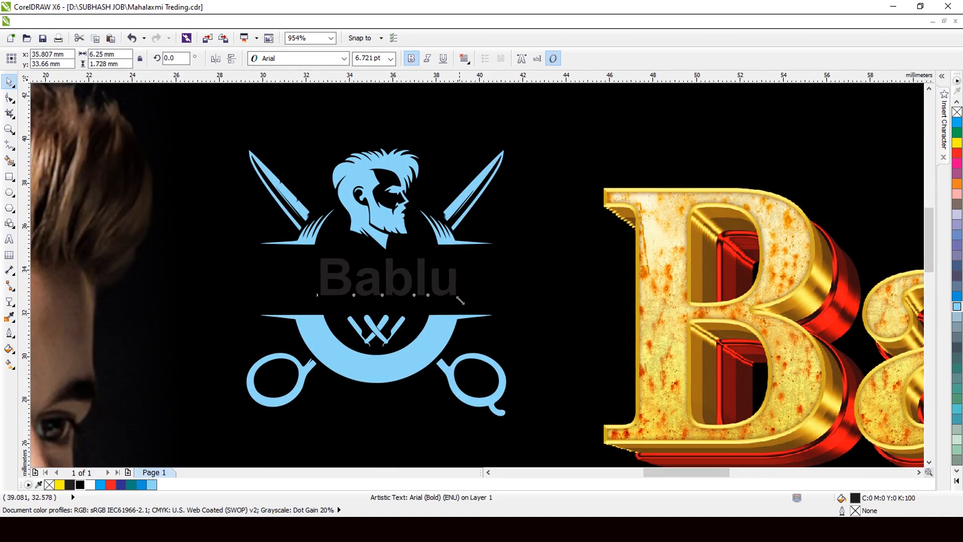
pyautogui.moveTo(460, 300)
pyautogui.mouseDown()
pyautogui.moveTo(487, 316)
pyautogui.moveTo(478, 305)
pyautogui.mouseUp()
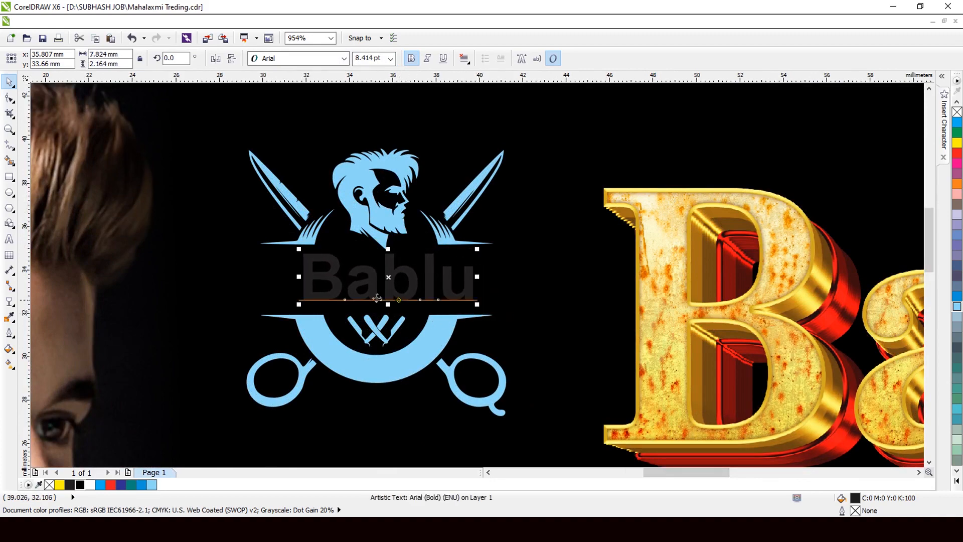
pyautogui.scroll(-2, 336, 278)
pyautogui.scroll(2, 301, 284)
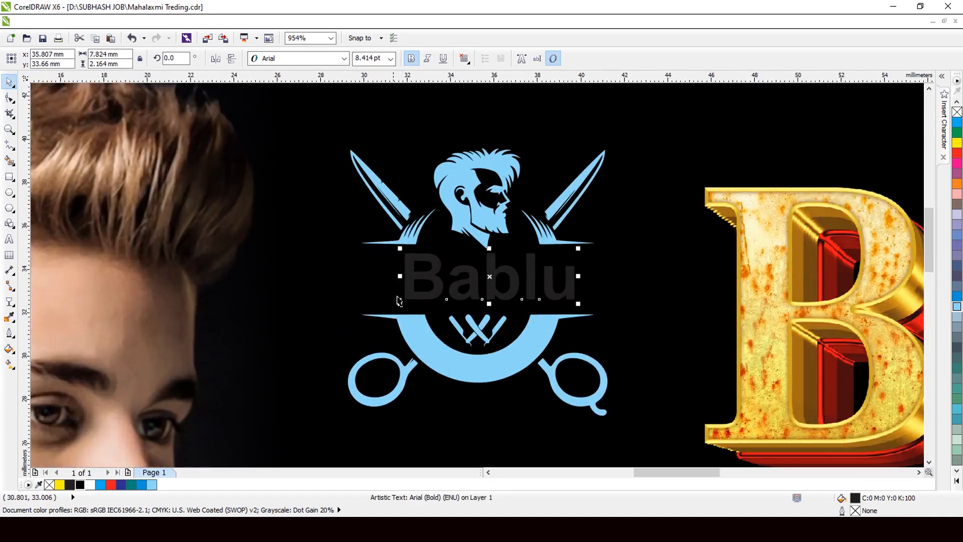
# Step: Stretch the logo's Bablu text to about 9.7 mm wide and 2.3 mm tall to fill the gap
pyautogui.moveTo(398, 279); pyautogui.dragTo(371, 276)
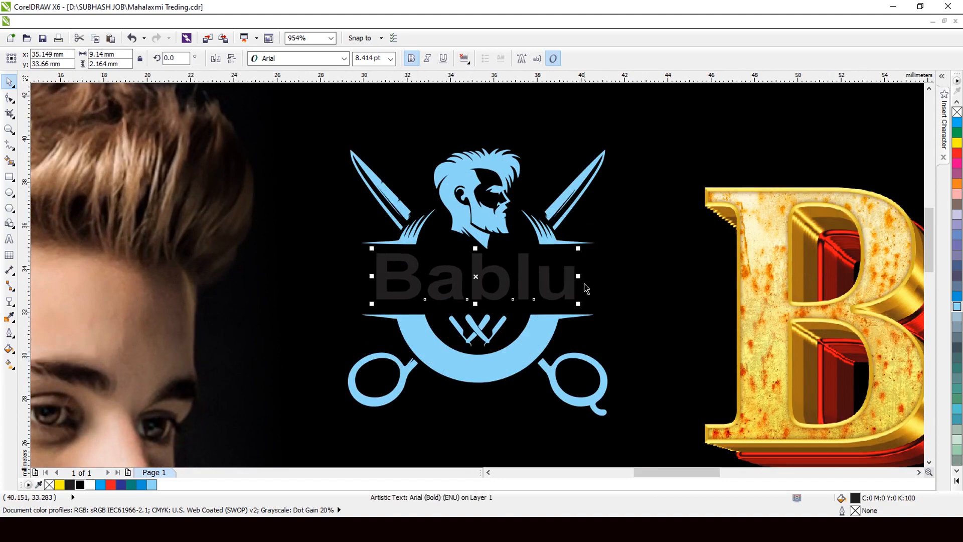
pyautogui.moveTo(580, 277); pyautogui.dragTo(593, 278)
pyautogui.scroll(2, 472, 309)
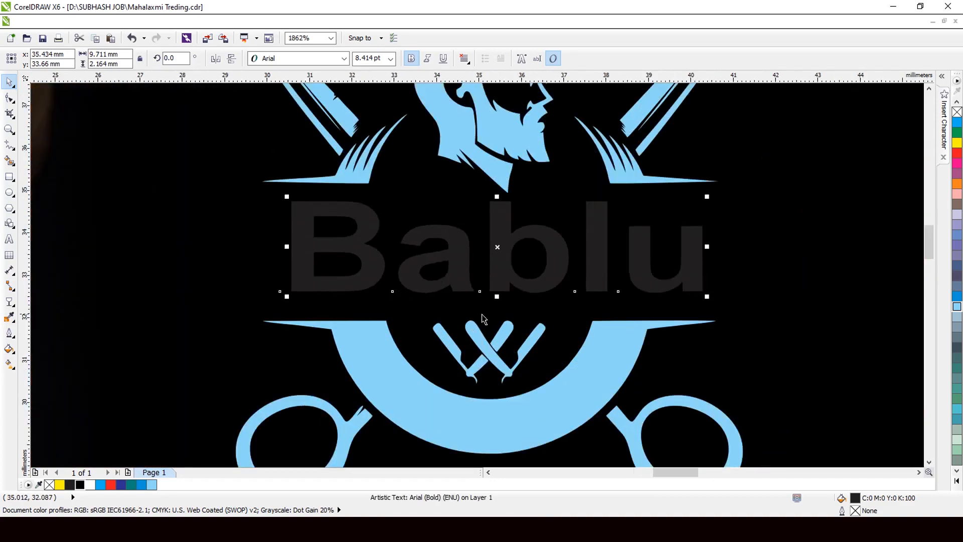
pyautogui.moveTo(497, 299); pyautogui.dragTo(496, 303)
pyautogui.scroll(-4, 496, 303)
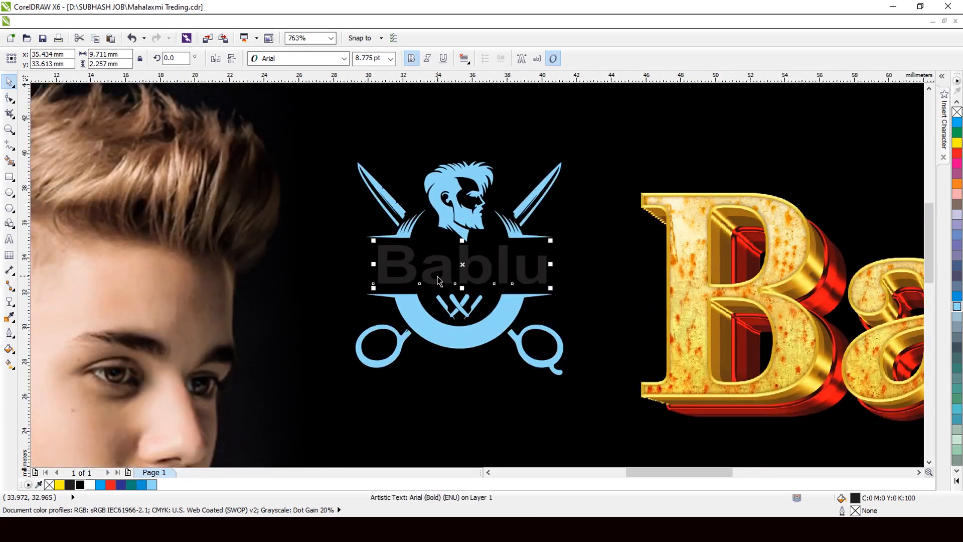
# Step: Fill the logo's Bablu text with white and group it with the light blue barber emblem
pyautogui.click(90, 484)
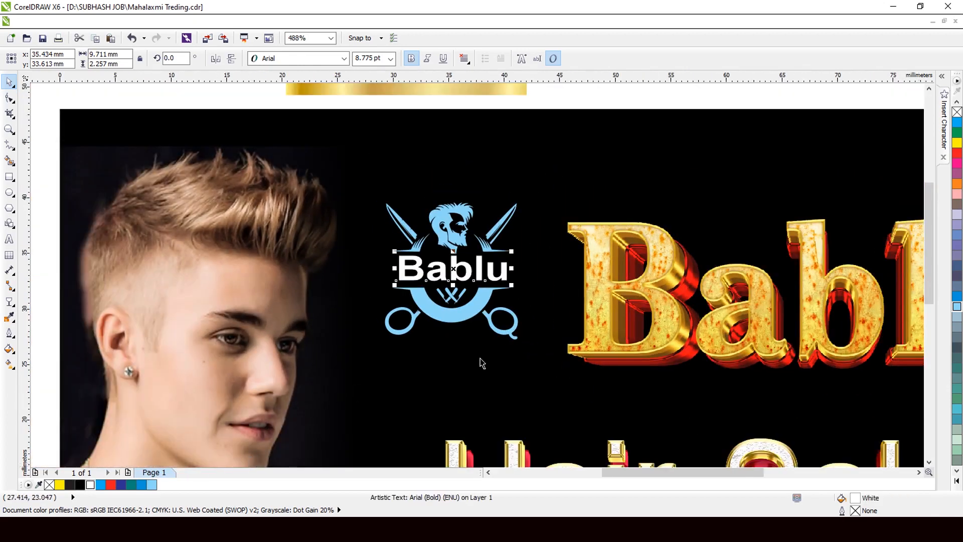
pyautogui.scroll(-1, 481, 361)
pyautogui.moveTo(339, 185); pyautogui.dragTo(542, 377)
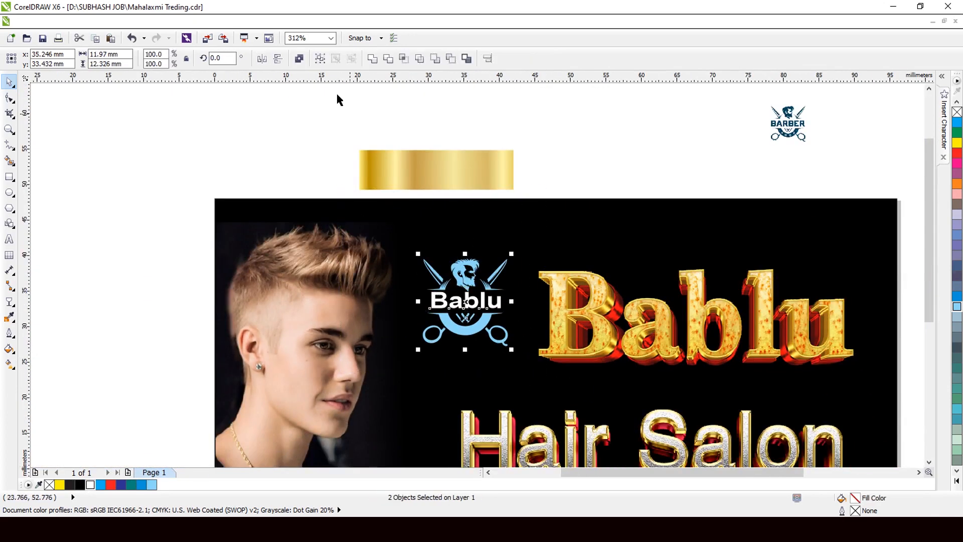
pyautogui.click(320, 58)
pyautogui.click(477, 194)
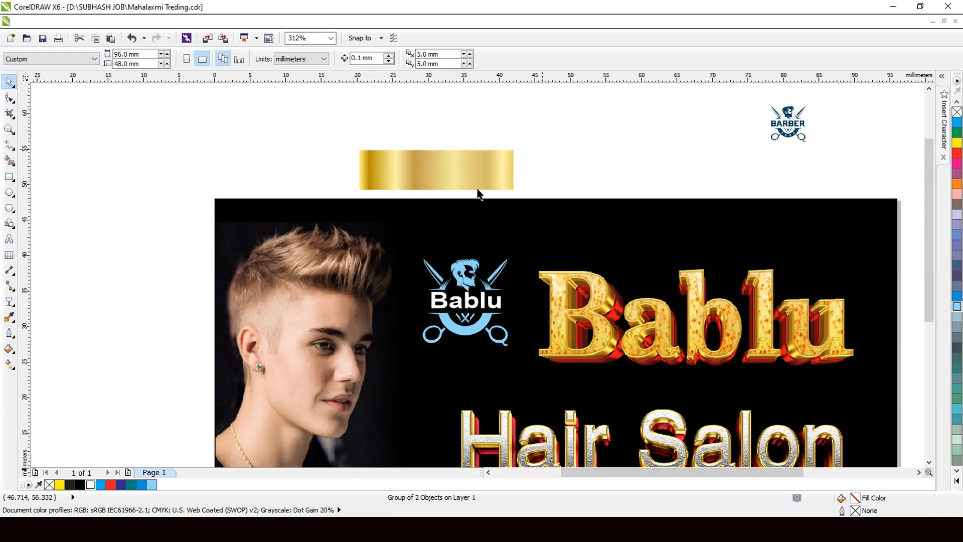
# Step: Copy the gold strip over the logo, stretch the copy to about 15.9 mm tall and place it behind the logo
pyautogui.rightClick(499, 292)
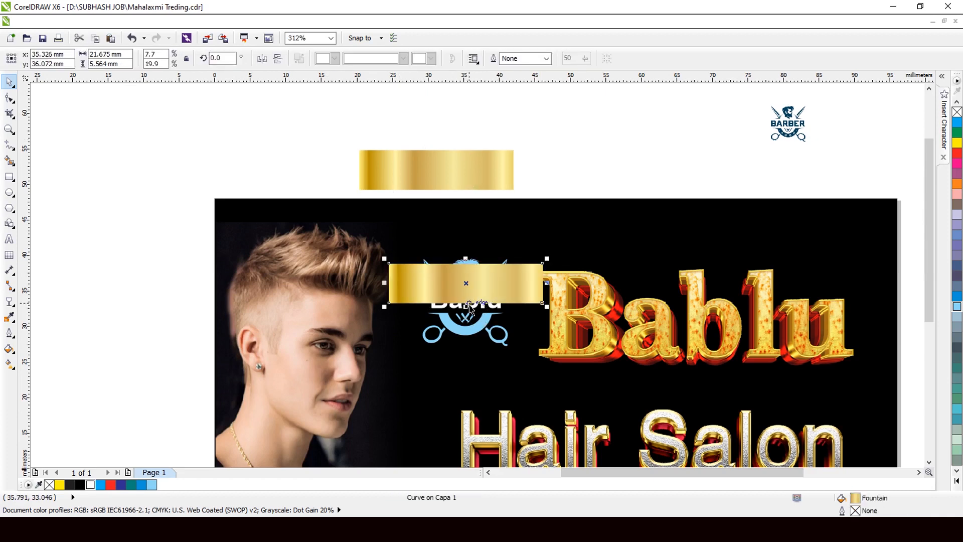
pyautogui.moveTo(466, 257); pyautogui.dragTo(466, 246)
pyautogui.moveTo(466, 303); pyautogui.dragTo(466, 363)
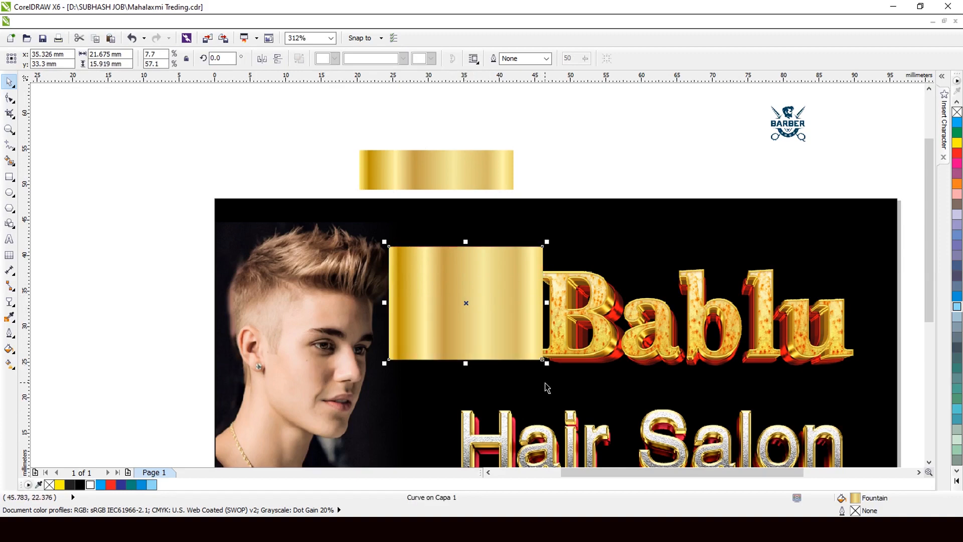
pyautogui.hotkey('ctrl', 'pagedown')
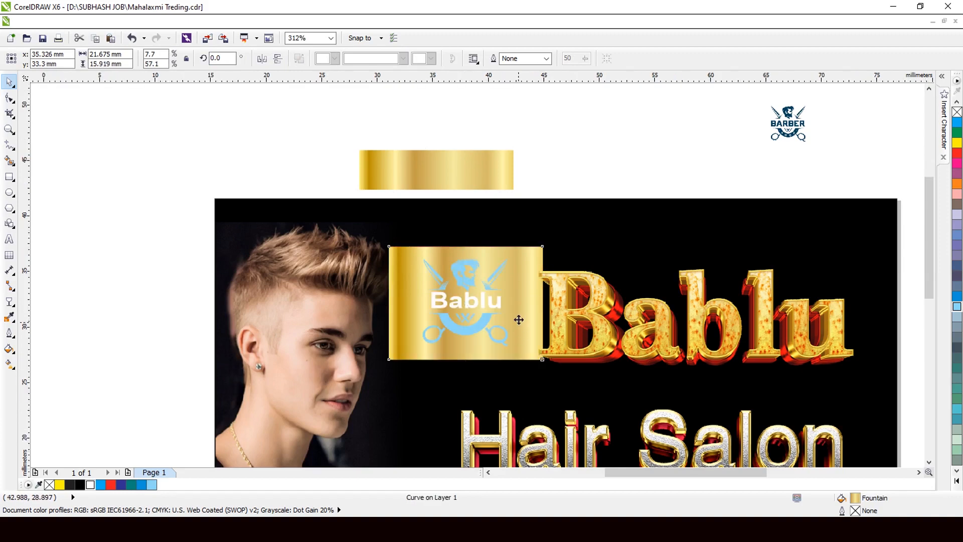
# Step: Shrink the gold copy behind the logo to about 18.5 × 13.6 mm and PowerClip it inside the barber logo
pyautogui.scroll(2, 519, 323)
pyautogui.moveTo(570, 168); pyautogui.dragTo(547, 184)
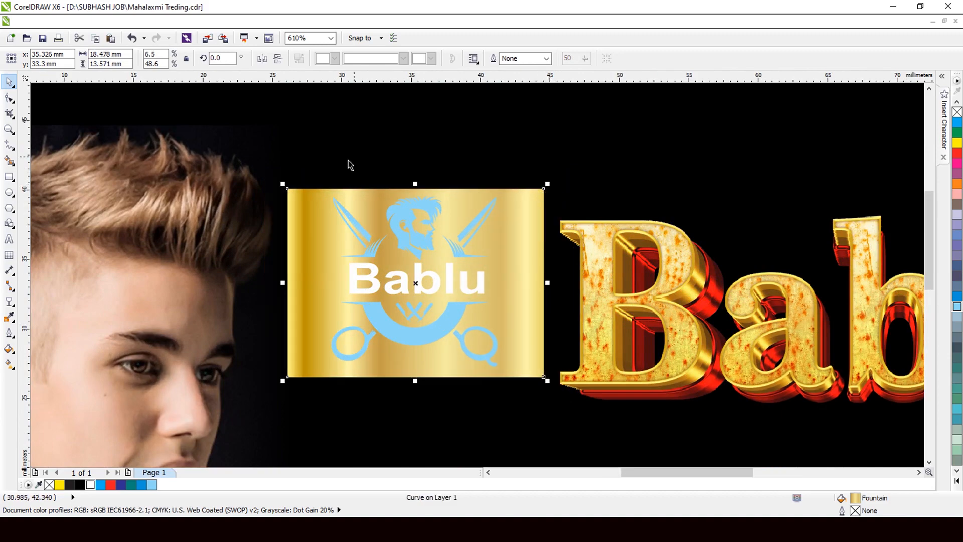
pyautogui.click(272, 150)
pyautogui.click(361, 229)
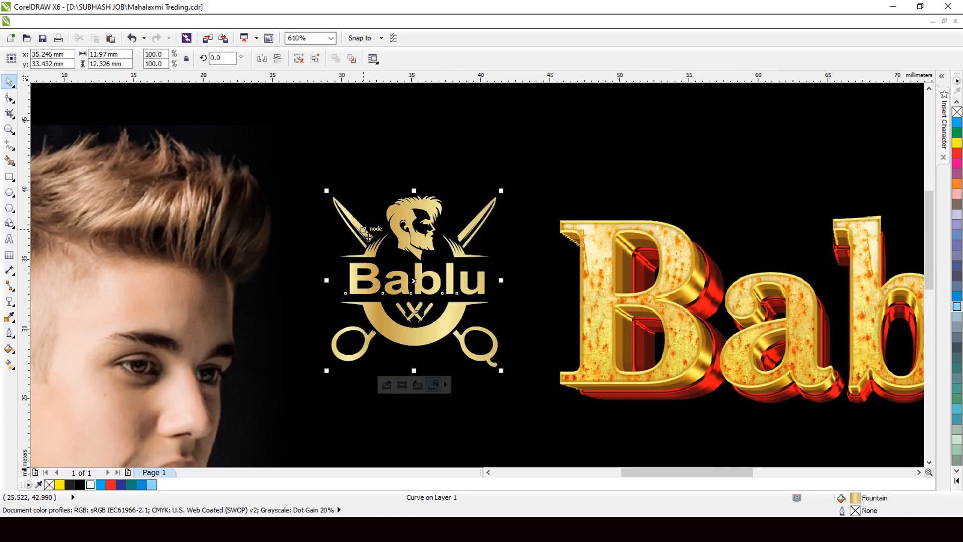
# Step: Move the gold logo slightly down between the portrait and the 3D Bablu text, to about X 34.9 mm, Y 32.3 mm
pyautogui.scroll(-3, 450, 273)
pyautogui.scroll(3, 450, 273)
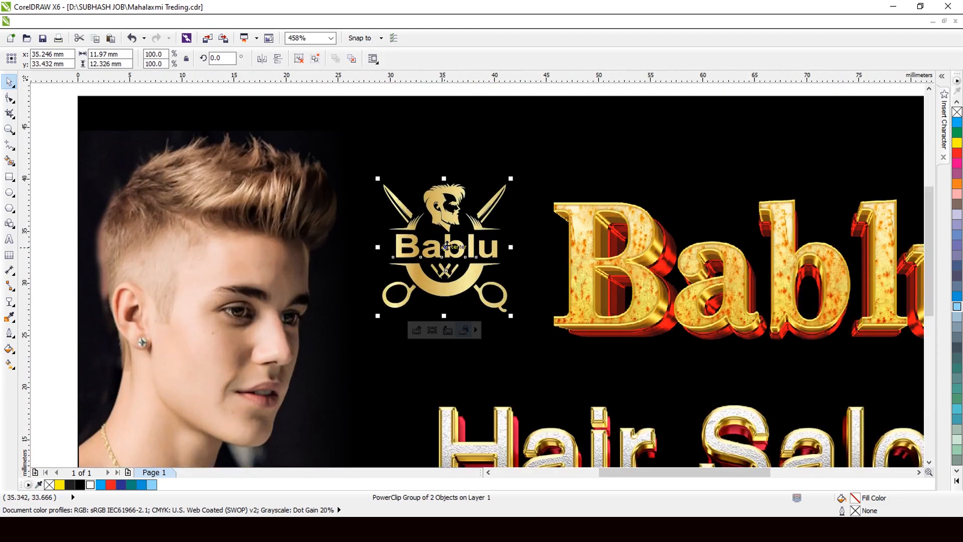
pyautogui.moveTo(446, 245); pyautogui.dragTo(442, 257)
pyautogui.scroll(-2, 449, 301)
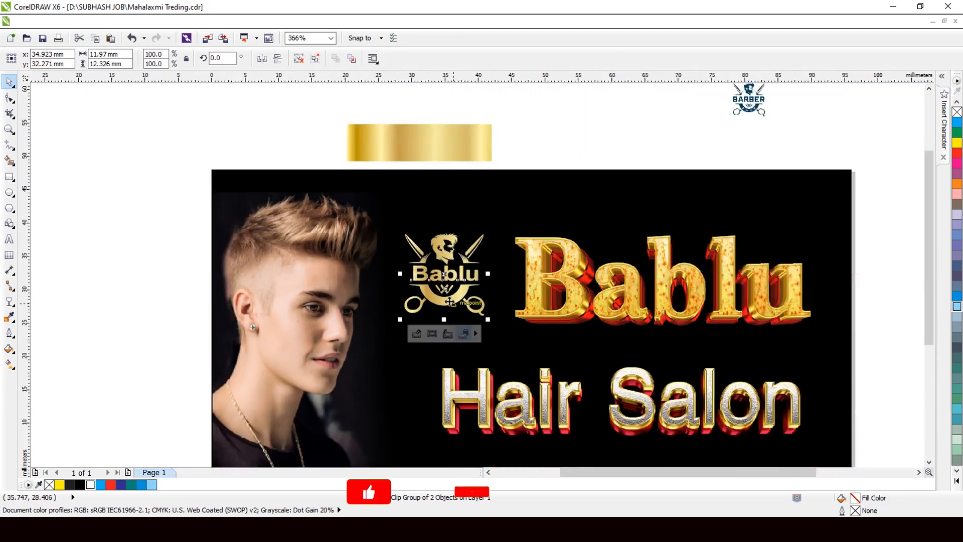
pyautogui.scroll(1, 450, 302)
pyautogui.scroll(1, 417, 308)
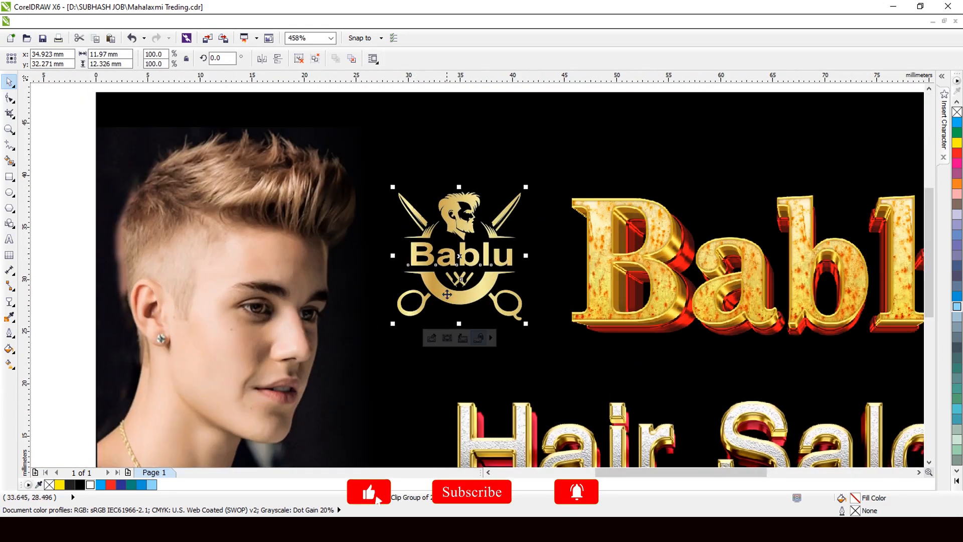
pyautogui.scroll(-4, 393, 295)
pyautogui.scroll(2, 480, 188)
pyautogui.click(480, 189)
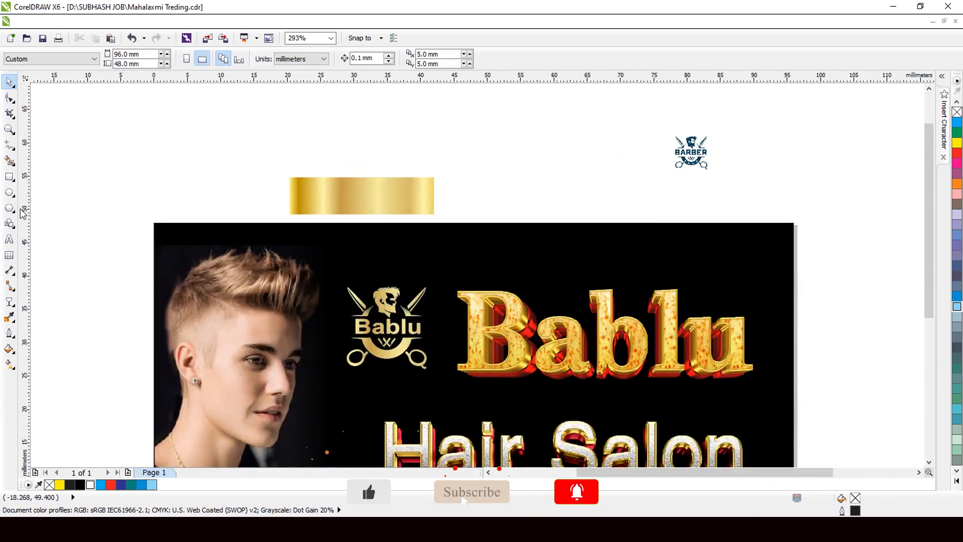
# Step: Add the artistic text "HAIR SALON" in Arial 7 pt above the banner's upper edge
pyautogui.click(9, 238)
pyautogui.click(467, 221)
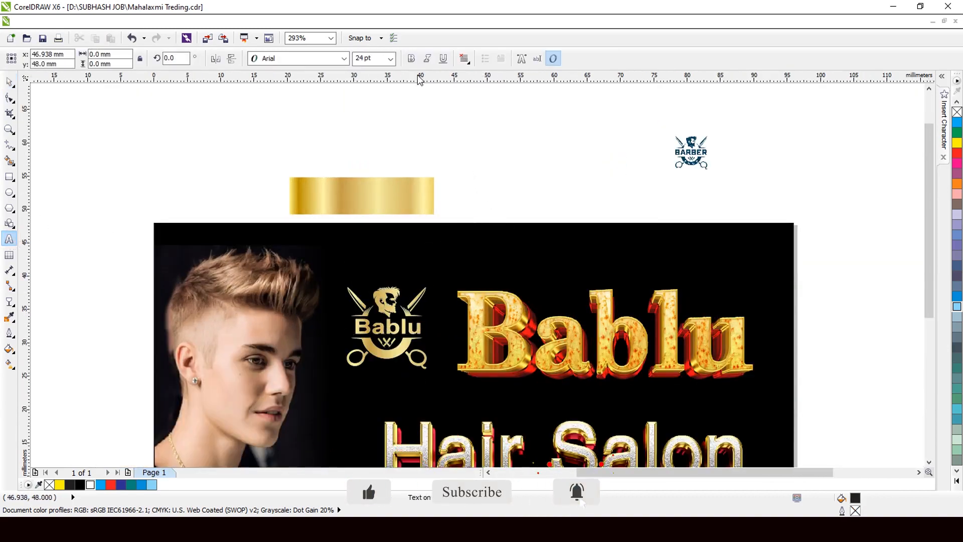
pyautogui.click(390, 59)
pyautogui.click(368, 81)
pyautogui.scroll(1, 467, 229)
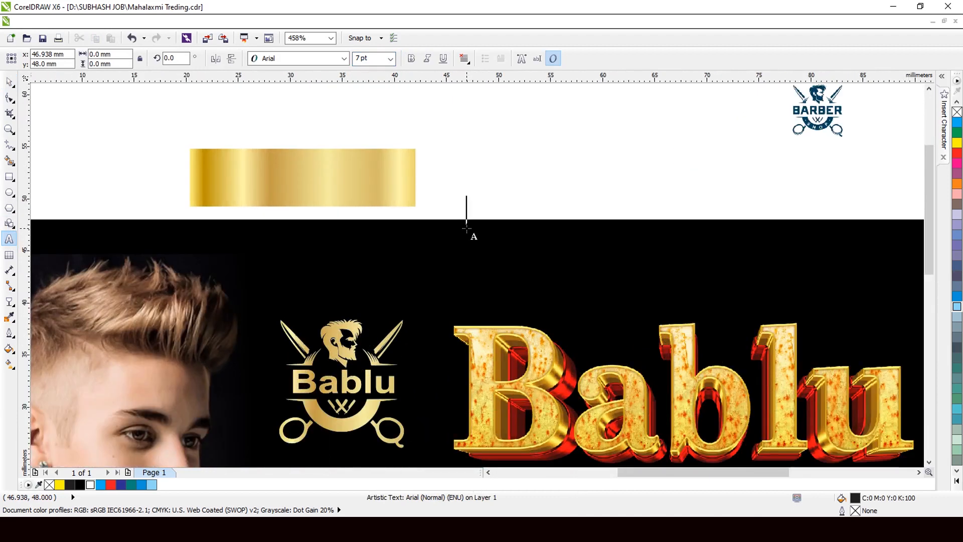
pyautogui.write('HAI')
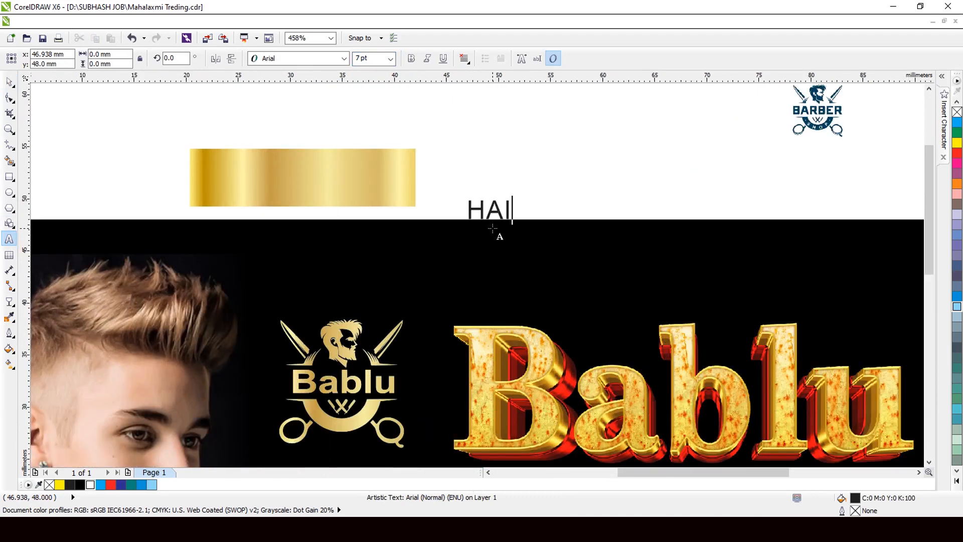
pyautogui.write('R SALON')
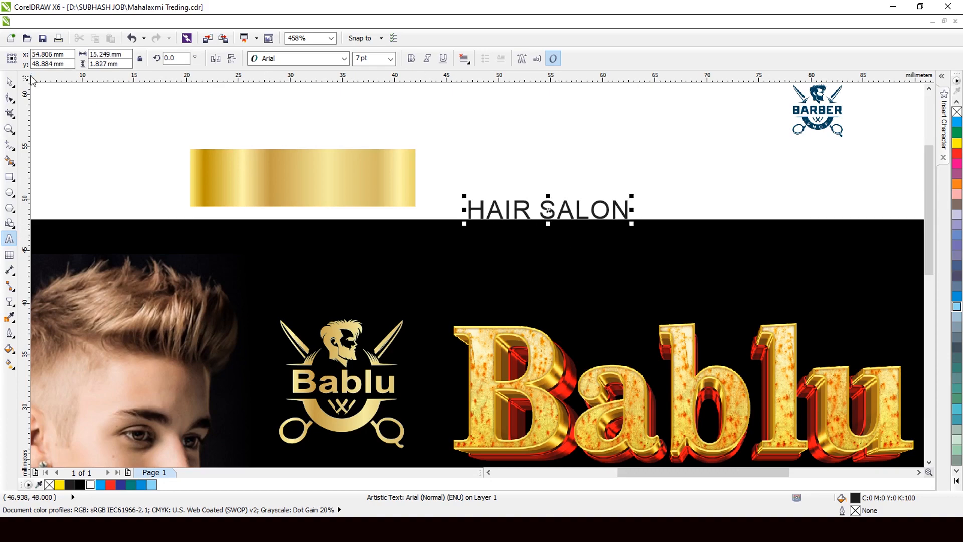
pyautogui.hotkey('ctrl', 'space')
# Step: Scale the HAIR SALON text to about 6.7 mm wide over the logo's lower arc and fill it with white
pyautogui.scroll(-2, 558, 172)
pyautogui.scroll(1, 438, 291)
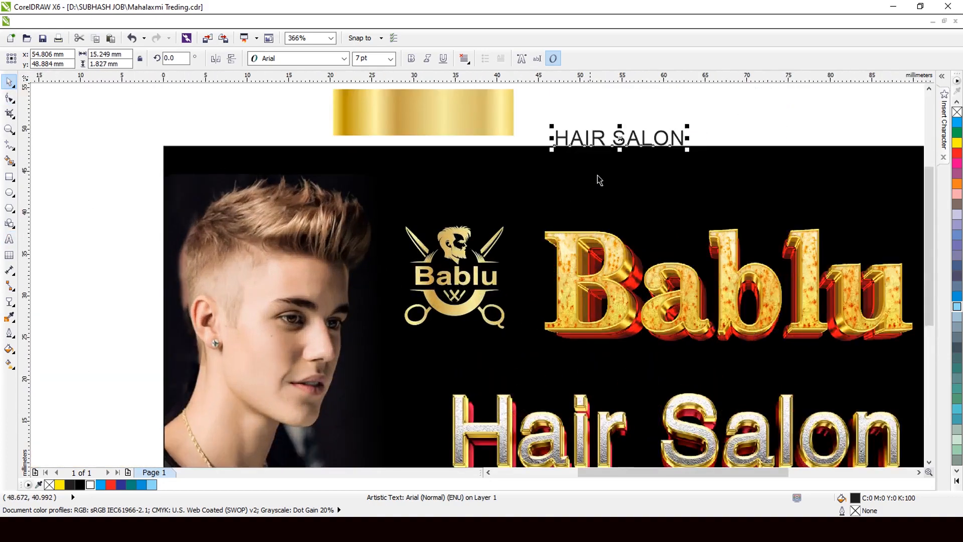
pyautogui.moveTo(621, 137); pyautogui.dragTo(459, 300)
pyautogui.scroll(2, 461, 307)
pyautogui.scroll(3, 468, 308)
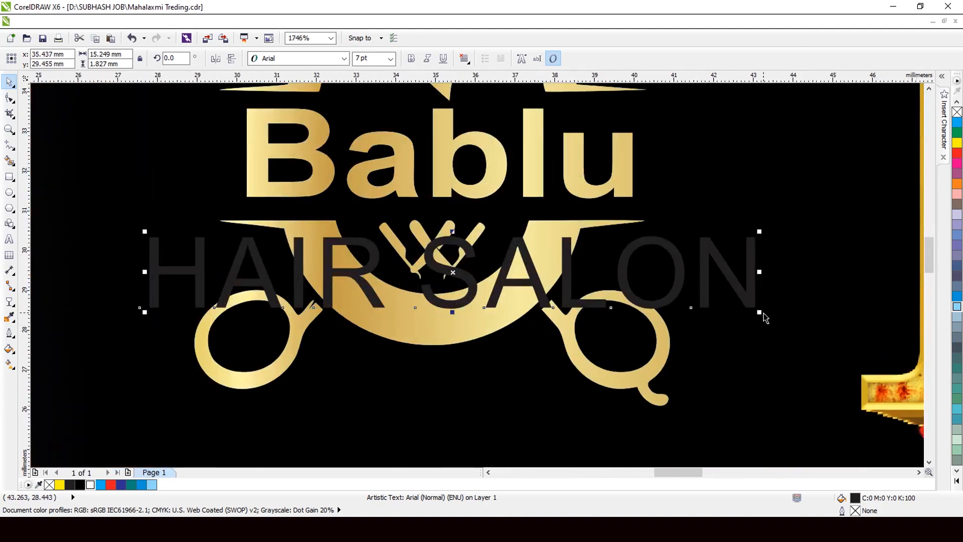
pyautogui.moveTo(763, 314); pyautogui.dragTo(589, 315)
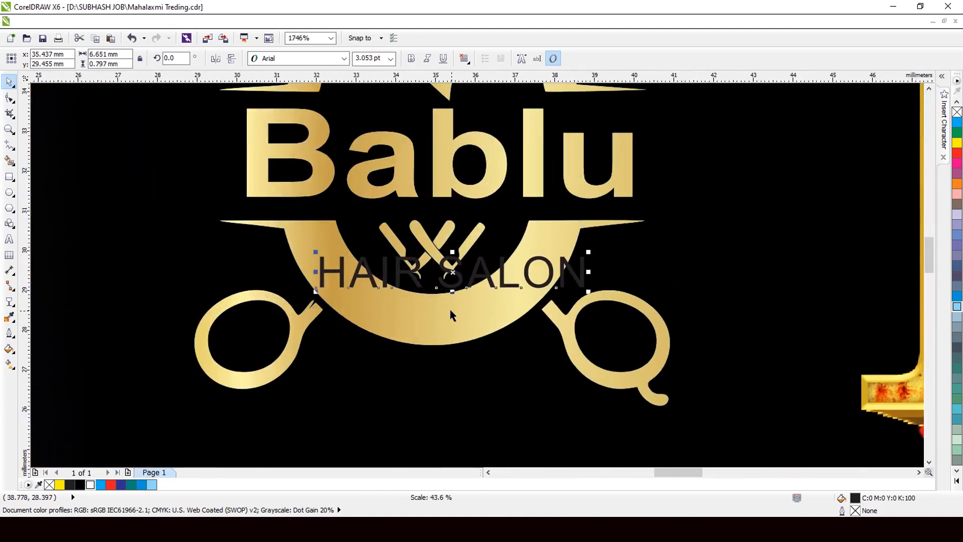
pyautogui.moveTo(452, 276); pyautogui.dragTo(439, 314)
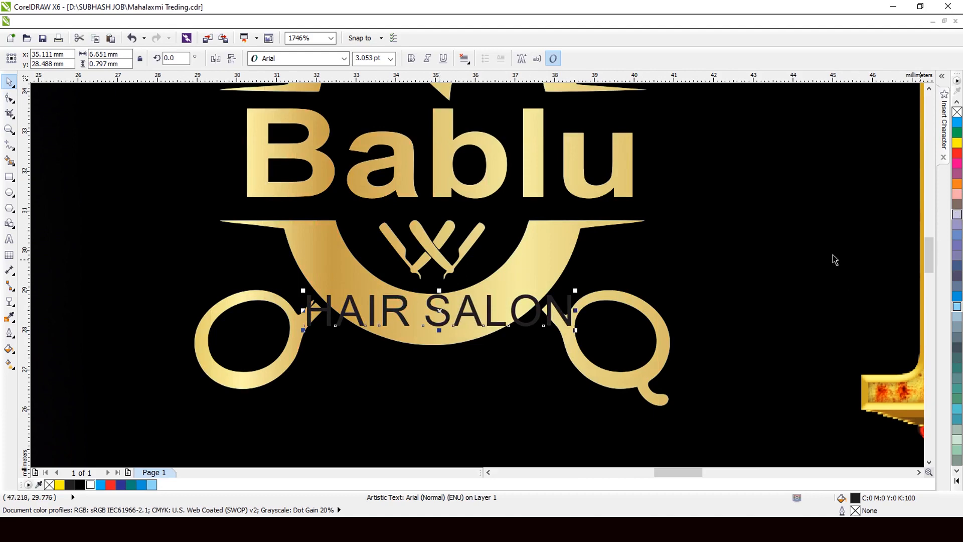
pyautogui.click(88, 484)
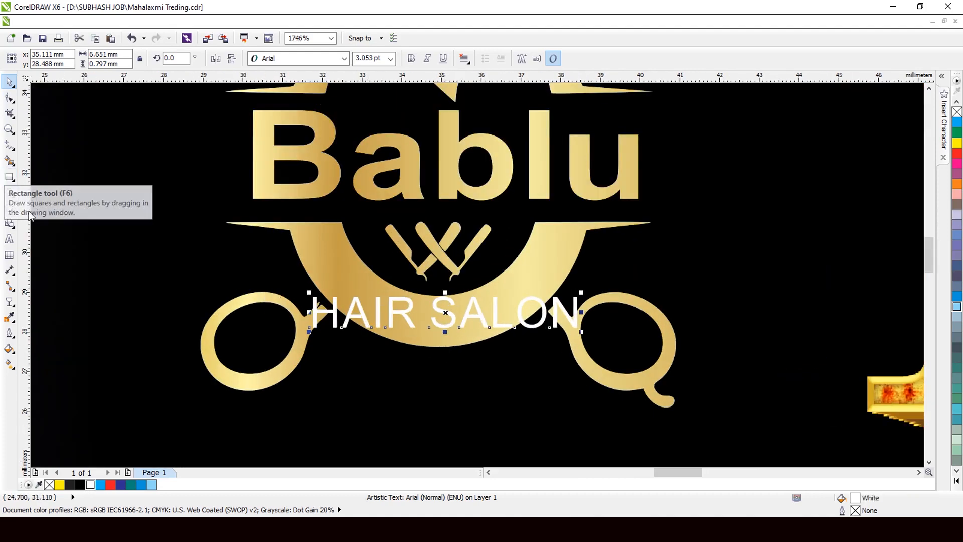
# Step: Draw an ellipse about 7.3 × 4.8 mm over the logo's lower arc
pyautogui.click(10, 193)
pyautogui.click(65, 196)
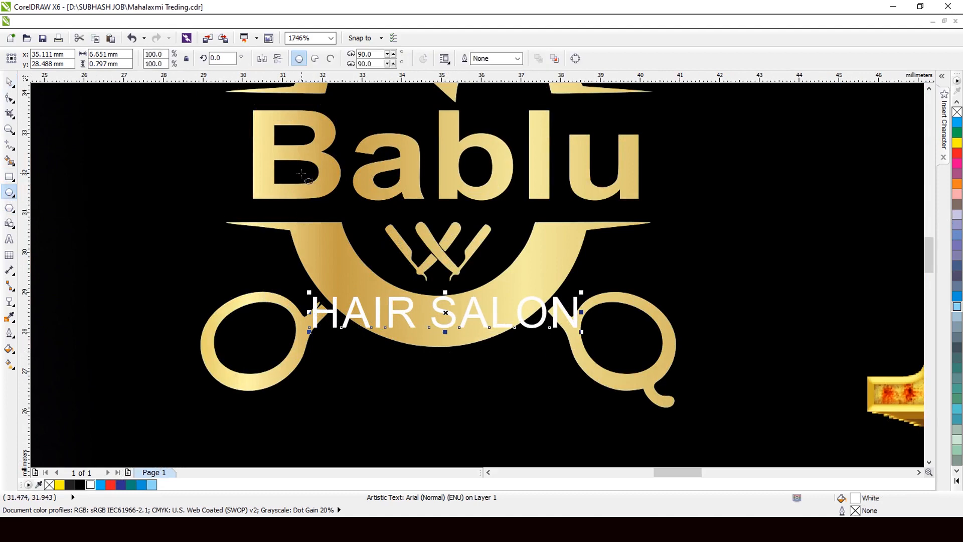
pyautogui.moveTo(290, 143); pyautogui.dragTo(580, 334)
pyautogui.click(9, 81)
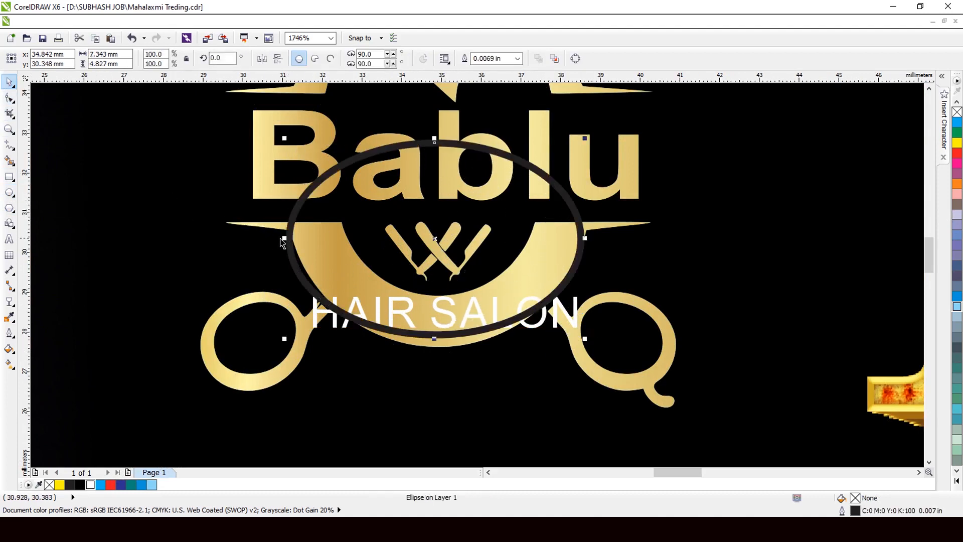
# Step: Reshape the ellipse to about 6.9 × 5.9 mm and move it slightly up to follow the logo's lower arc
pyautogui.moveTo(282, 238); pyautogui.dragTo(302, 239)
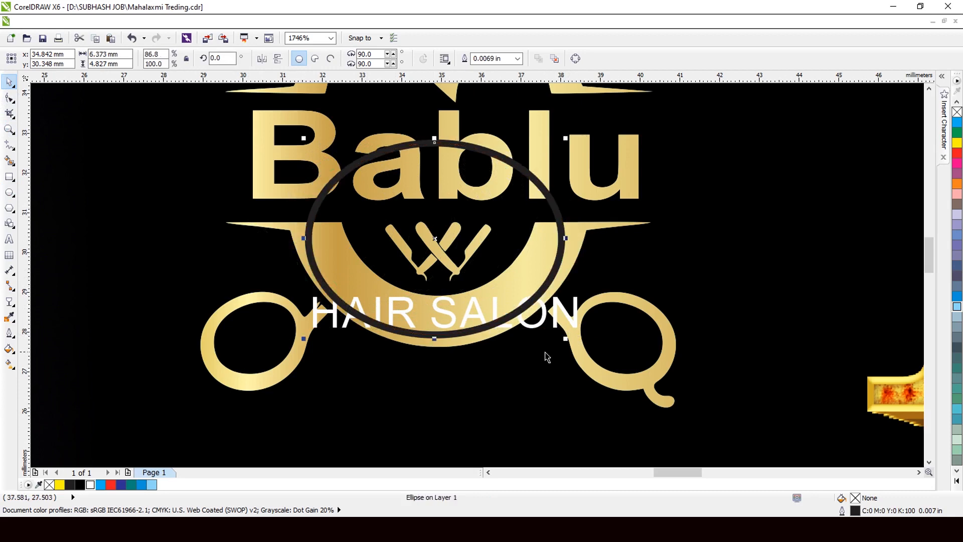
pyautogui.moveTo(567, 341); pyautogui.dragTo(576, 348)
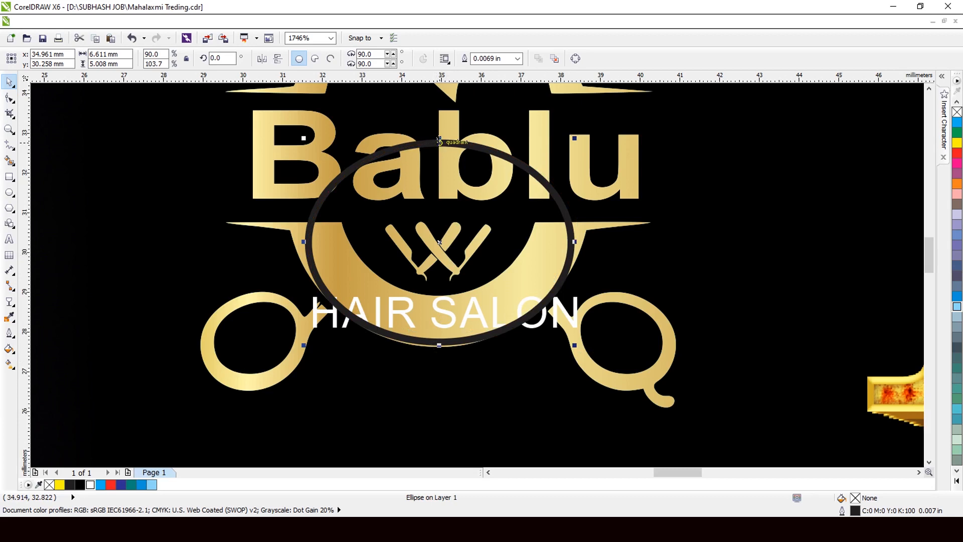
pyautogui.moveTo(439, 141); pyautogui.dragTo(439, 105)
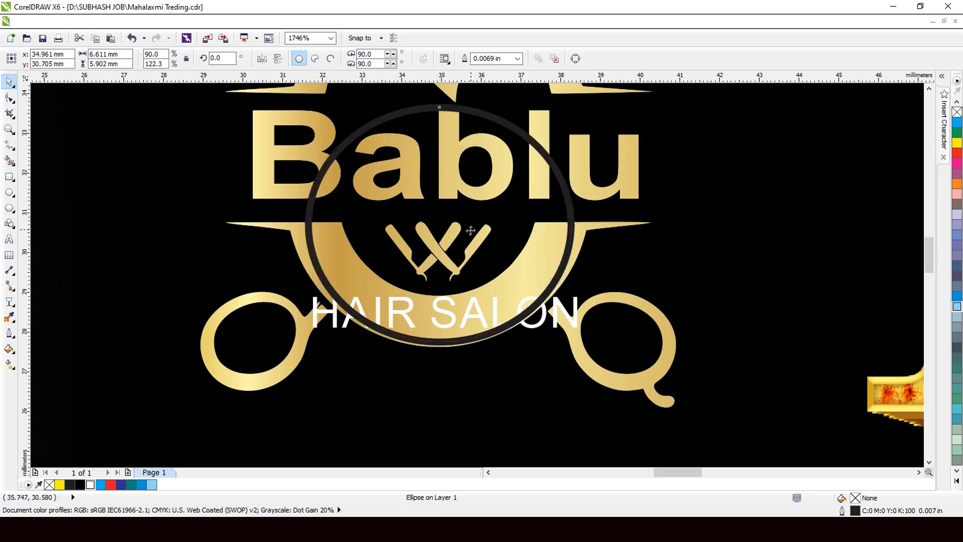
pyautogui.moveTo(471, 231); pyautogui.dragTo(470, 234)
pyautogui.moveTo(573, 227); pyautogui.dragTo(590, 227)
pyautogui.moveTo(542, 303); pyautogui.dragTo(541, 284)
pyautogui.moveTo(587, 209); pyautogui.dragTo(577, 212)
pyautogui.scroll(-2, 473, 241)
pyautogui.scroll(-4, 473, 241)
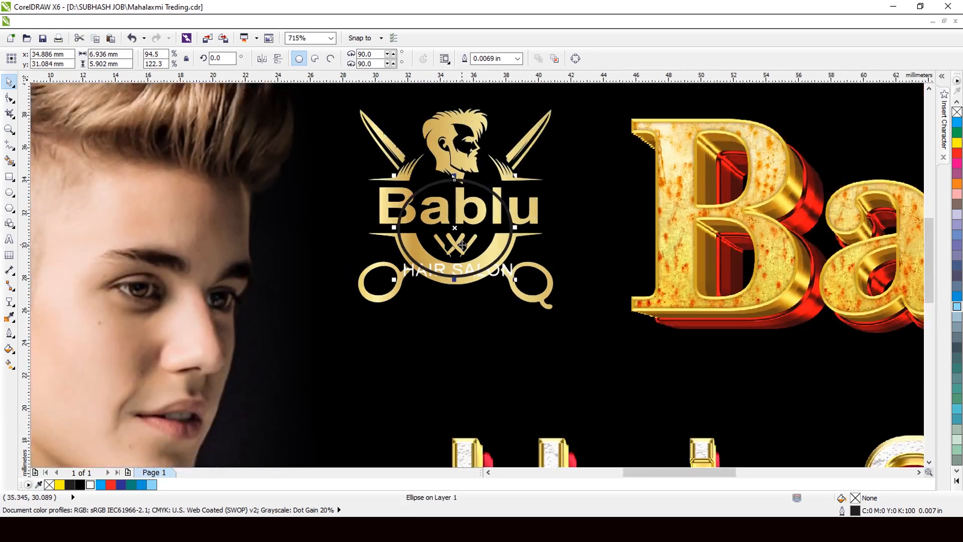
pyautogui.press('Escape')
# Step: Select the logo, HAIR SALON text and ellipse together and move them onto the blank area beside the portrait, off the banner
pyautogui.scroll(-2, 229, 247)
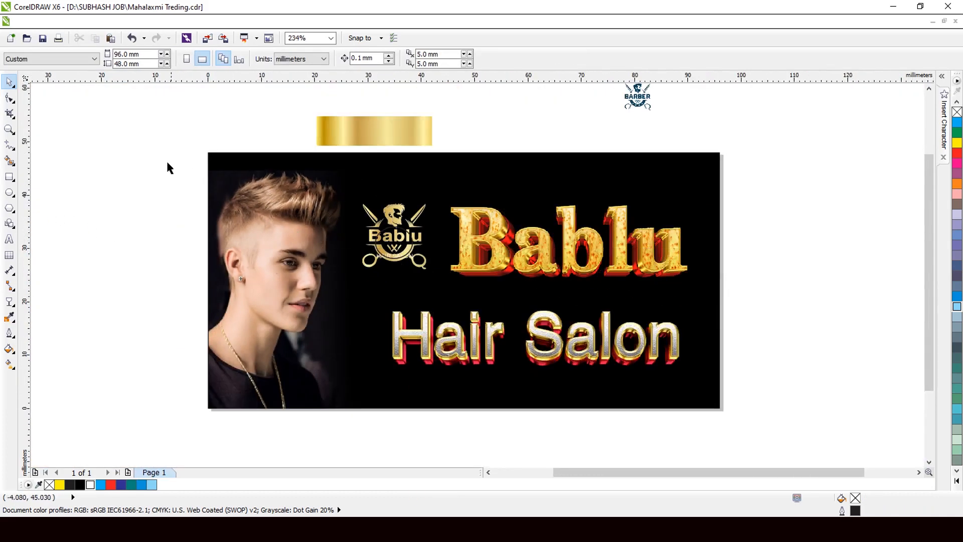
pyautogui.moveTo(138, 153); pyautogui.dragTo(464, 285)
pyautogui.scroll(-1, 502, 301)
pyautogui.scroll(2, 194, 227)
pyautogui.scroll(2, 448, 280)
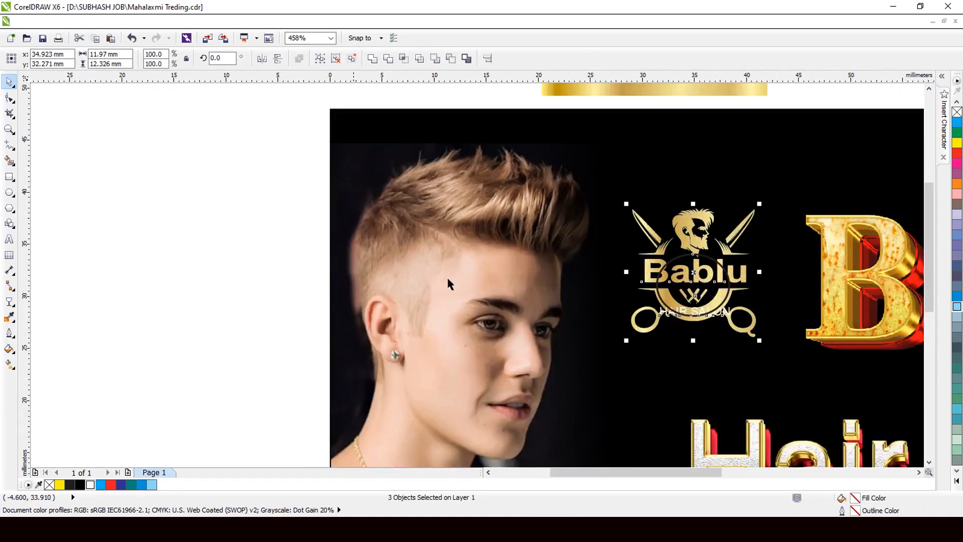
pyautogui.moveTo(696, 272); pyautogui.dragTo(198, 274)
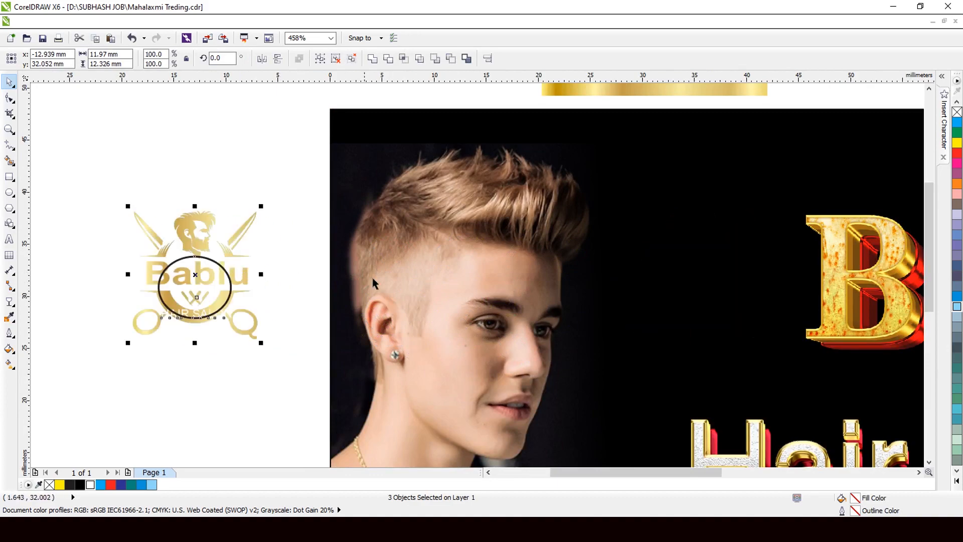
pyautogui.scroll(2, 151, 277)
pyautogui.click(150, 304)
# Step: Move the ellipse up about 0.5 mm within the logo and narrow it to about 6.2 mm
pyautogui.scroll(1, 352, 371)
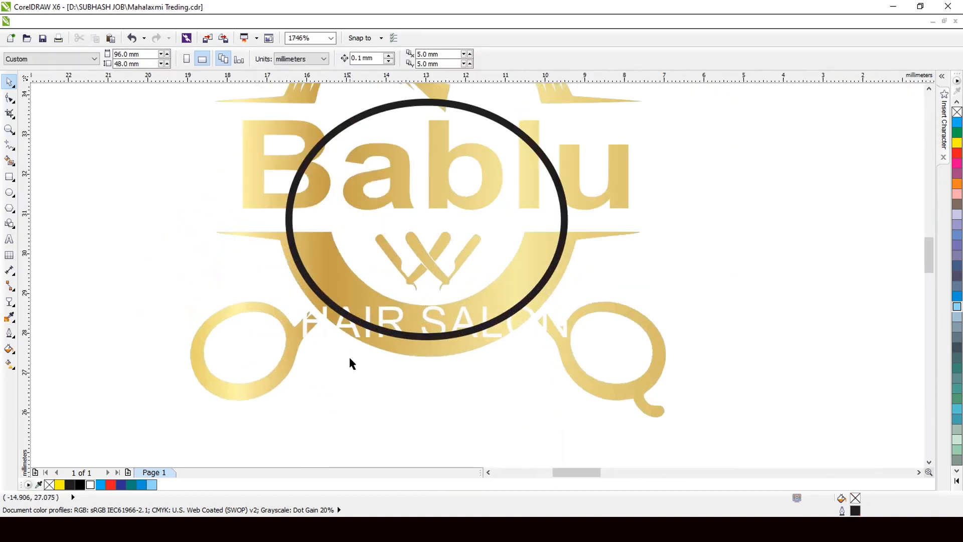
pyautogui.click(357, 337)
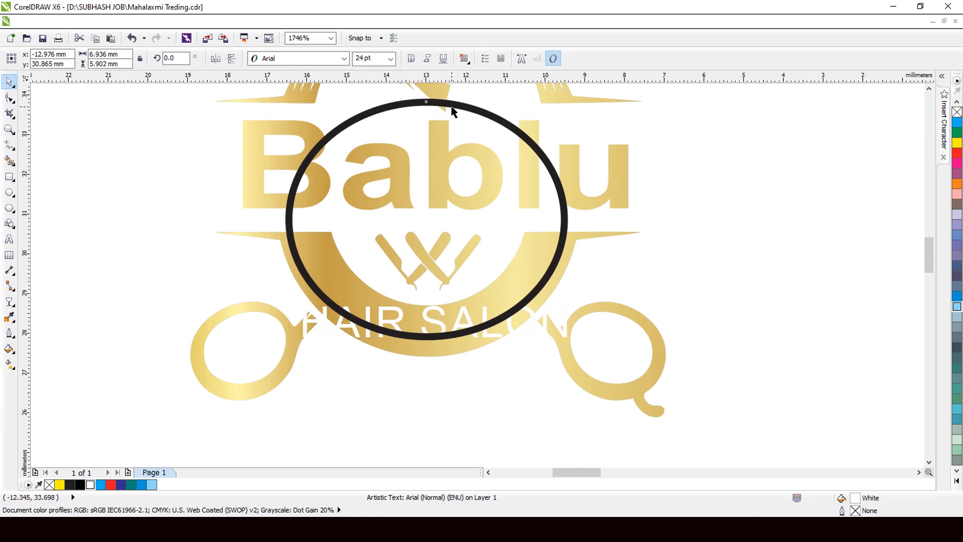
pyautogui.moveTo(452, 104); pyautogui.dragTo(455, 96)
pyautogui.moveTo(458, 91); pyautogui.dragTo(465, 73)
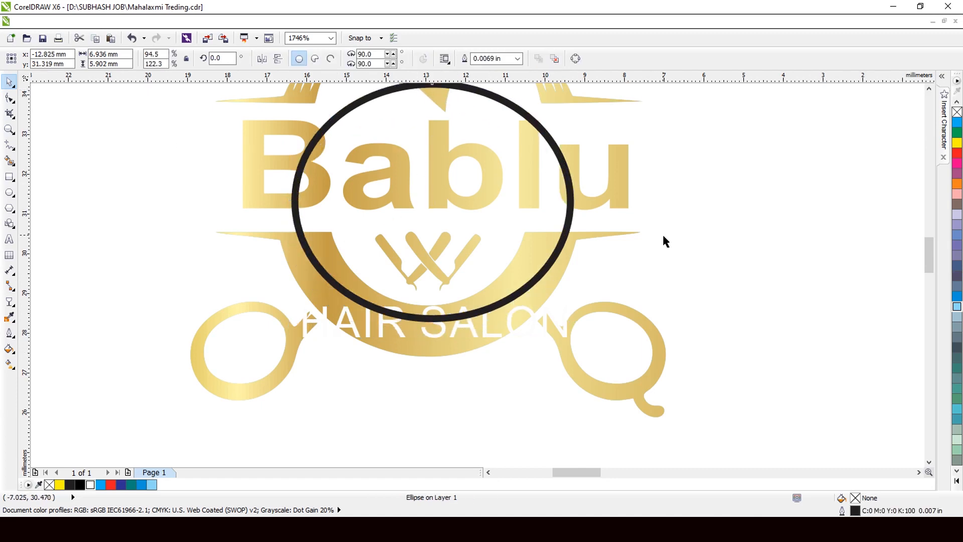
pyautogui.click(664, 241)
pyautogui.click(441, 333)
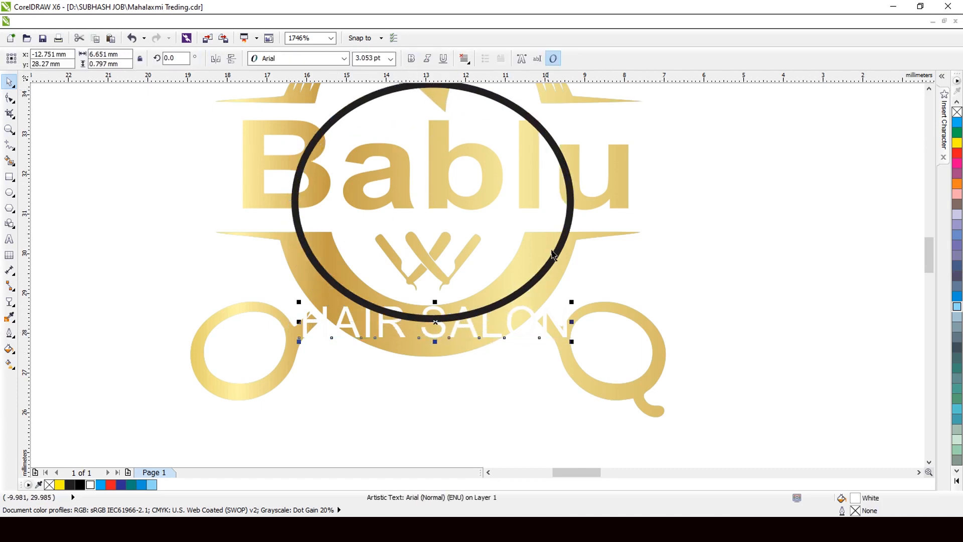
pyautogui.click(569, 235)
pyautogui.moveTo(575, 201); pyautogui.dragTo(562, 203)
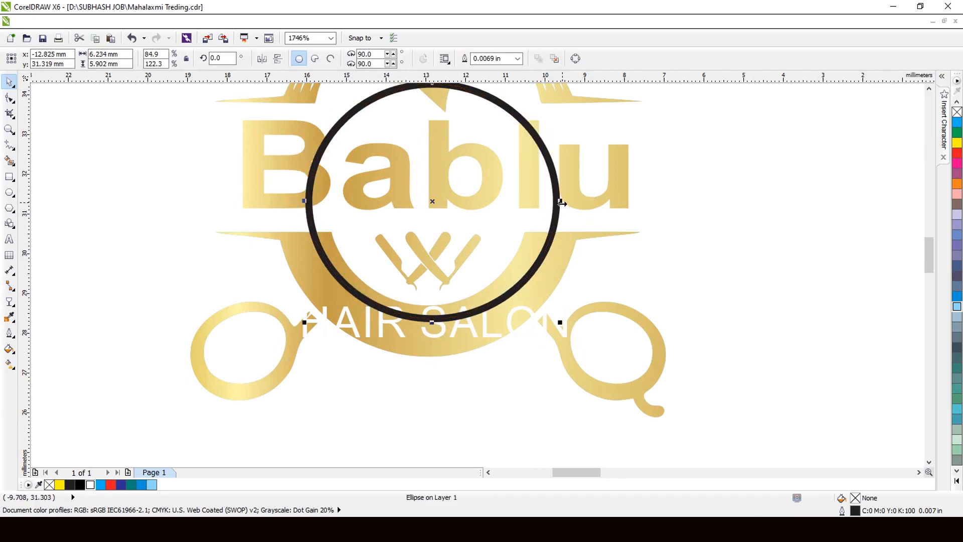
# Step: Try to fit the HAIR SALON text along the lower part of the ellipse
pyautogui.click(490, 336)
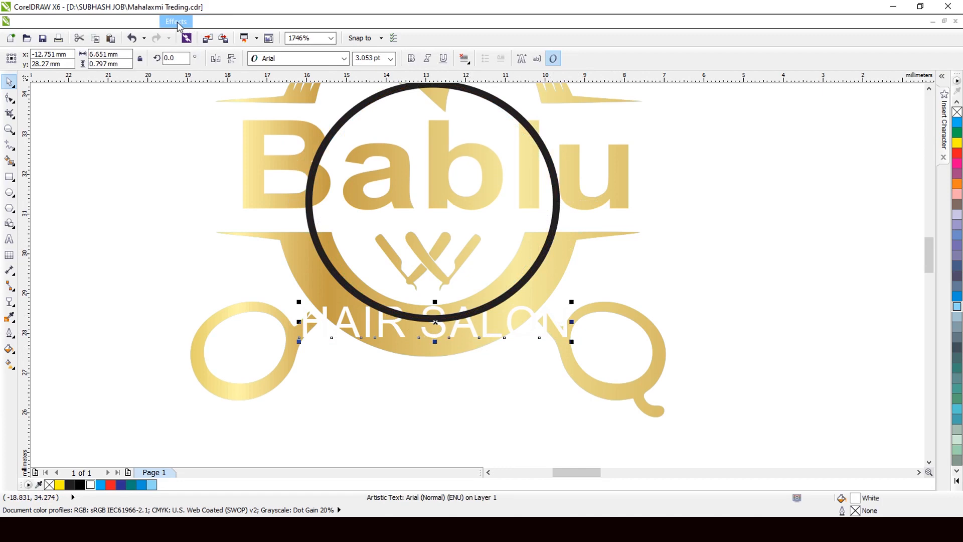
pyautogui.click(142, 22)
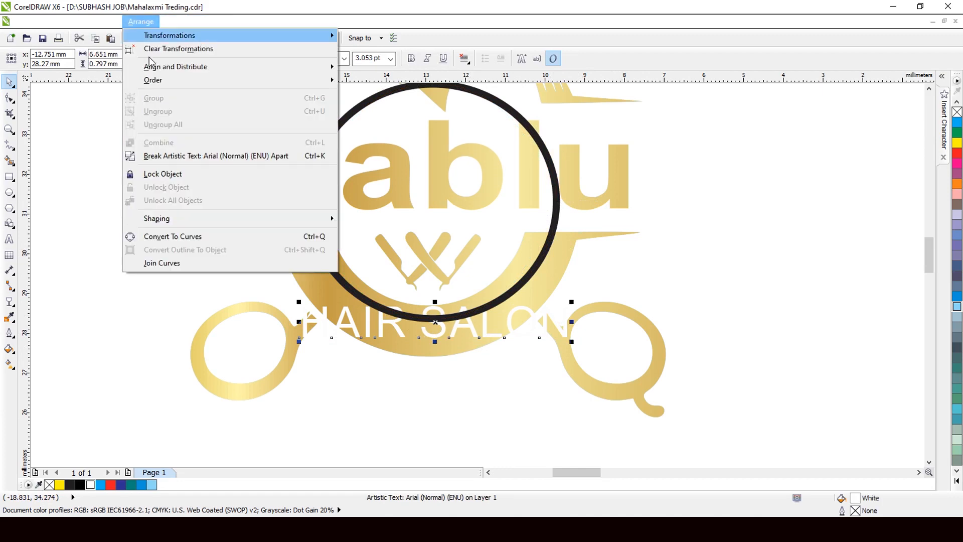
pyautogui.moveTo(170, 24)
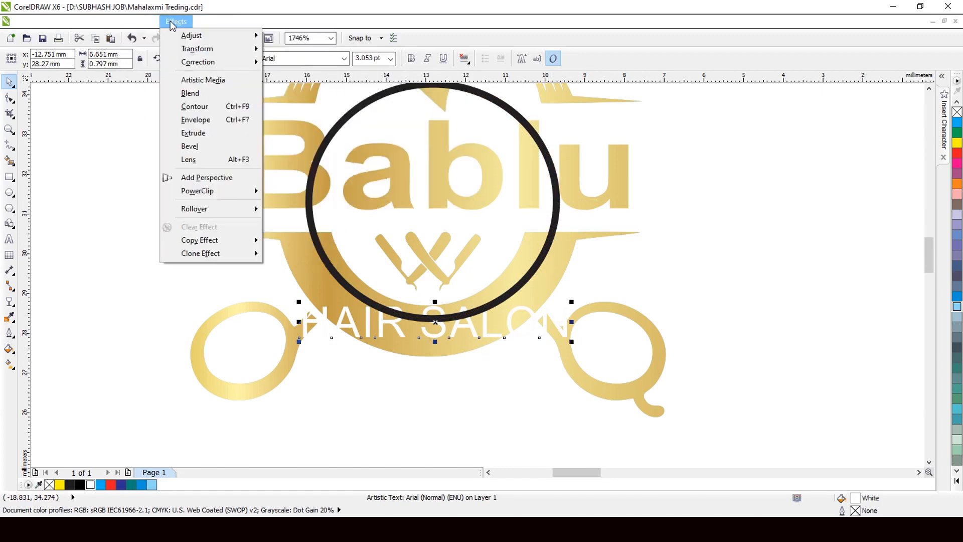
pyautogui.moveTo(211, 22)
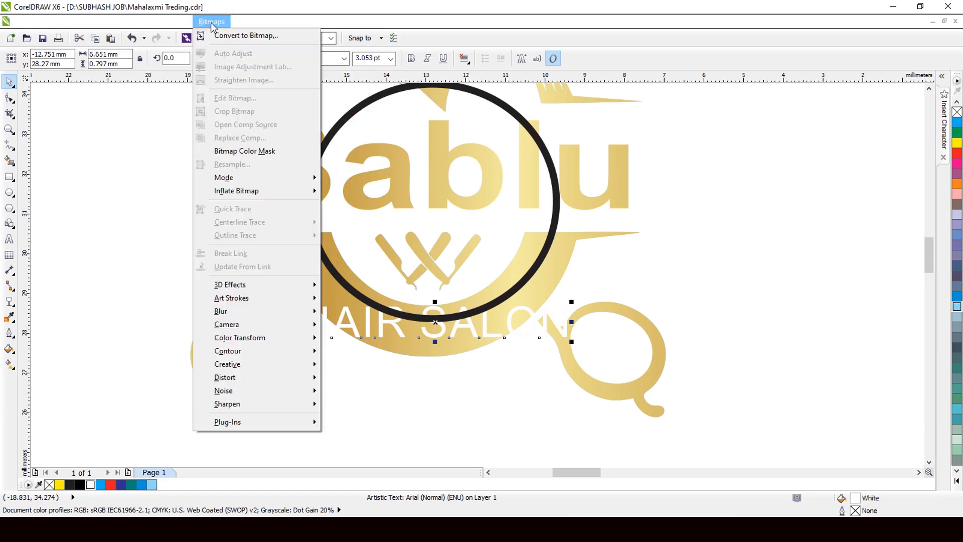
pyautogui.moveTo(249, 24)
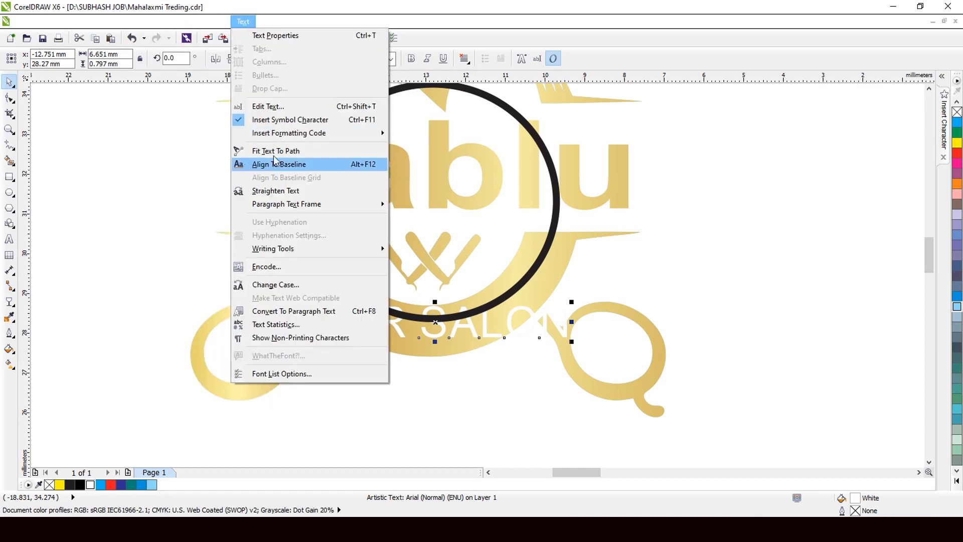
pyautogui.click(297, 155)
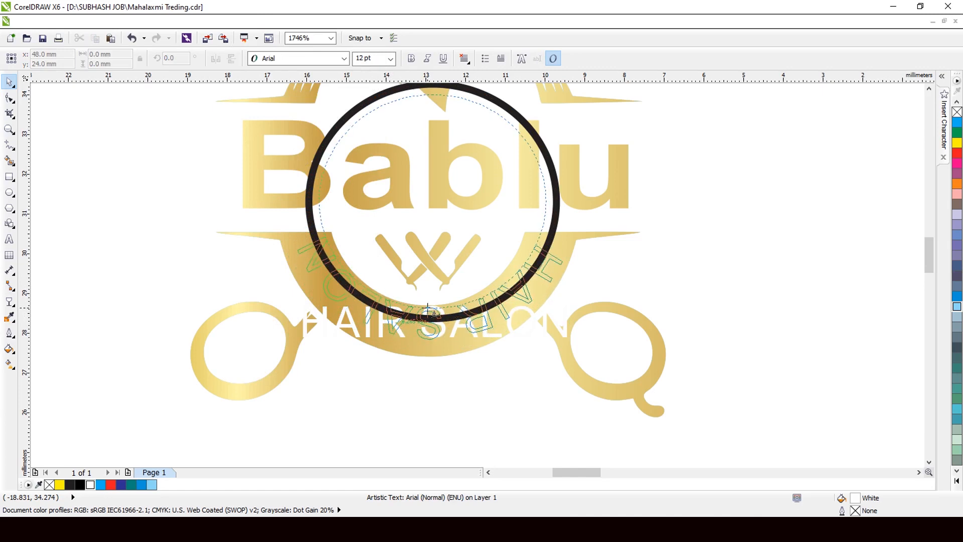
pyautogui.click(428, 308)
pyautogui.scroll(2, 413, 323)
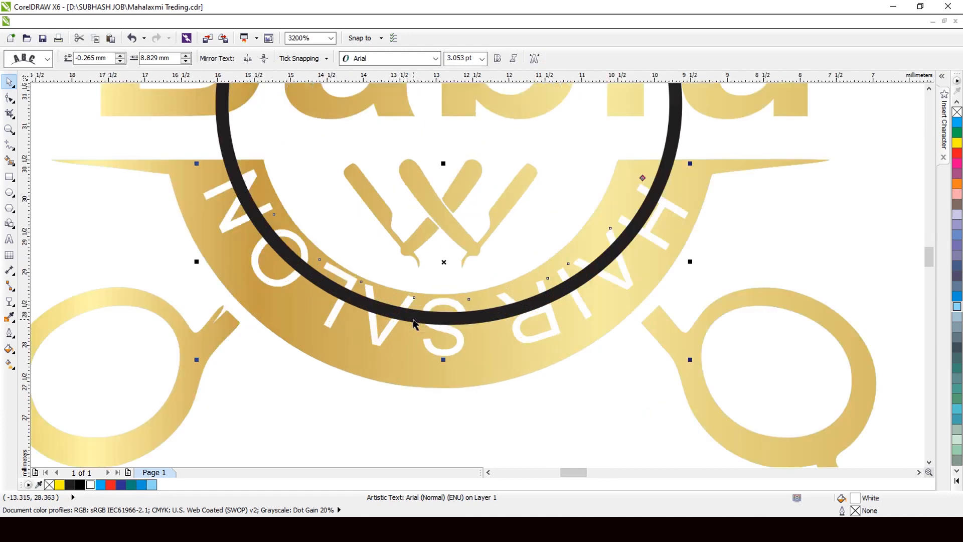
# Step: Undo the fitting of HAIR SALON to the ellipse and the ellipse's last narrowing
pyautogui.scroll(-1, 413, 321)
pyautogui.scroll(-2, 365, 341)
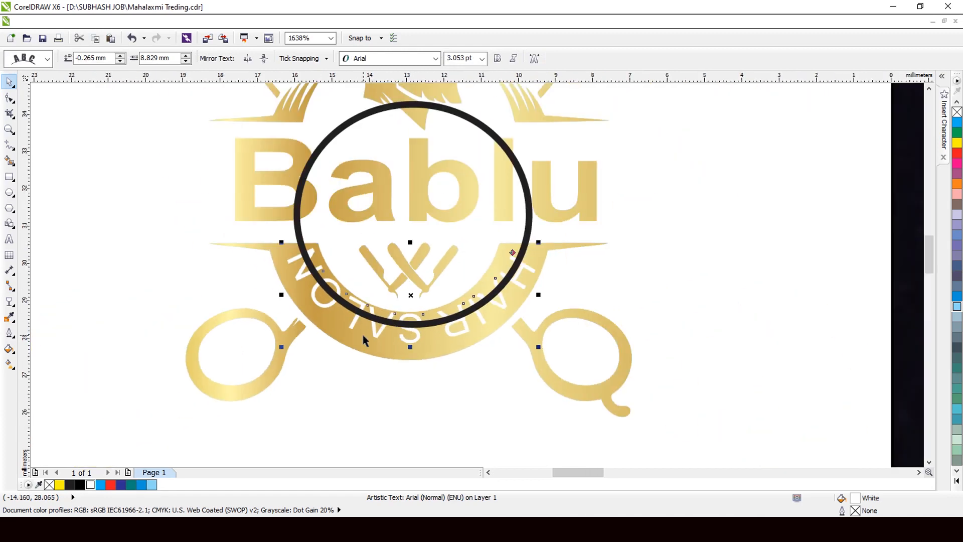
pyautogui.scroll(-1, 329, 173)
pyautogui.click(288, 185)
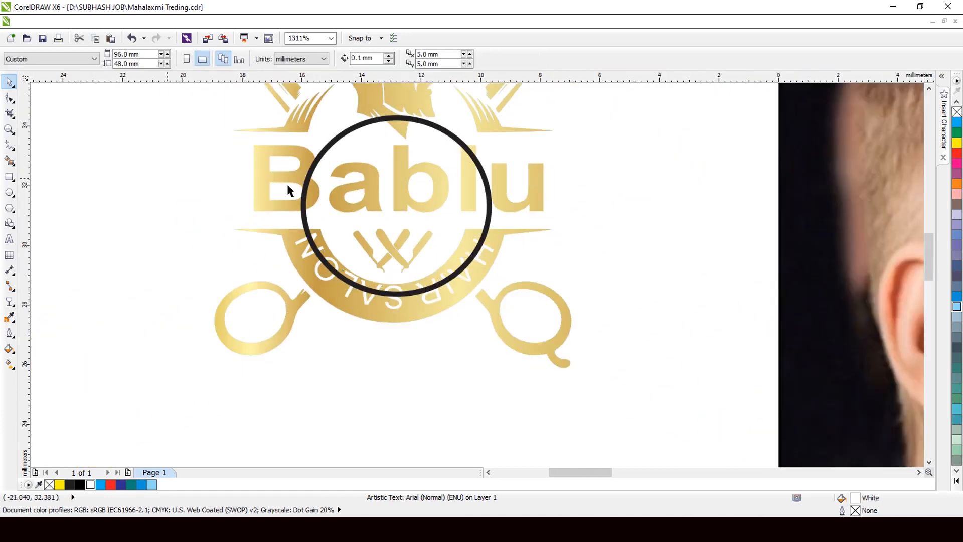
pyautogui.click(341, 137)
pyautogui.scroll(-2, 365, 193)
pyautogui.scroll(2, 366, 196)
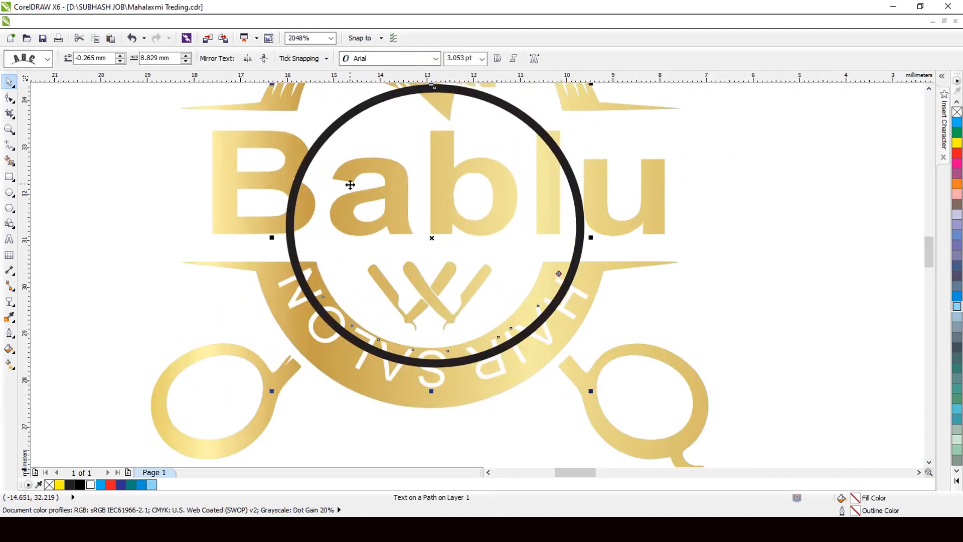
pyautogui.hotkey('ctrl', 'z')
pyautogui.hotkey('ctrl', 'z')
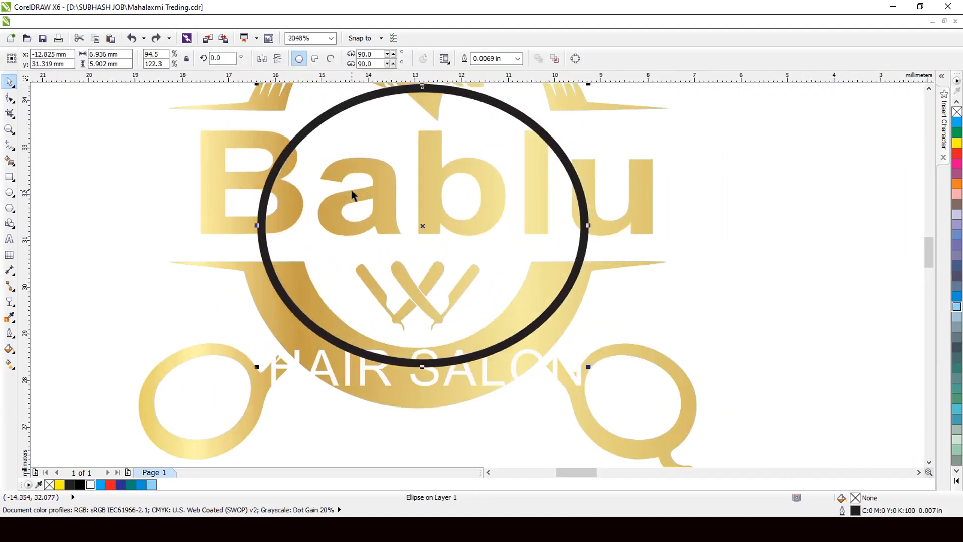
# Step: Narrow the ellipse symmetrically about its centre to about 6.1 mm wide
pyautogui.scroll(-3, 350, 189)
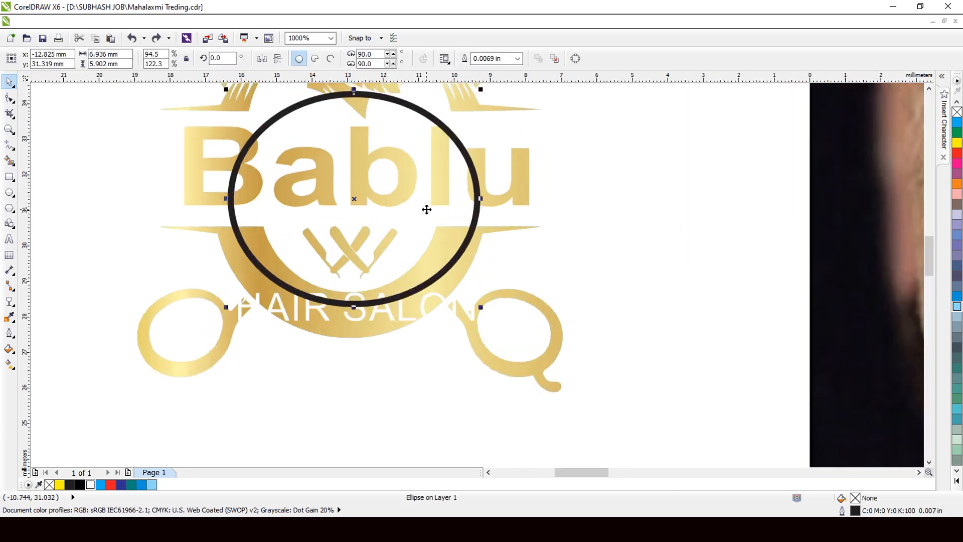
pyautogui.scroll(2, 425, 208)
pyautogui.moveTo(483, 205); pyautogui.dragTo(465, 202)
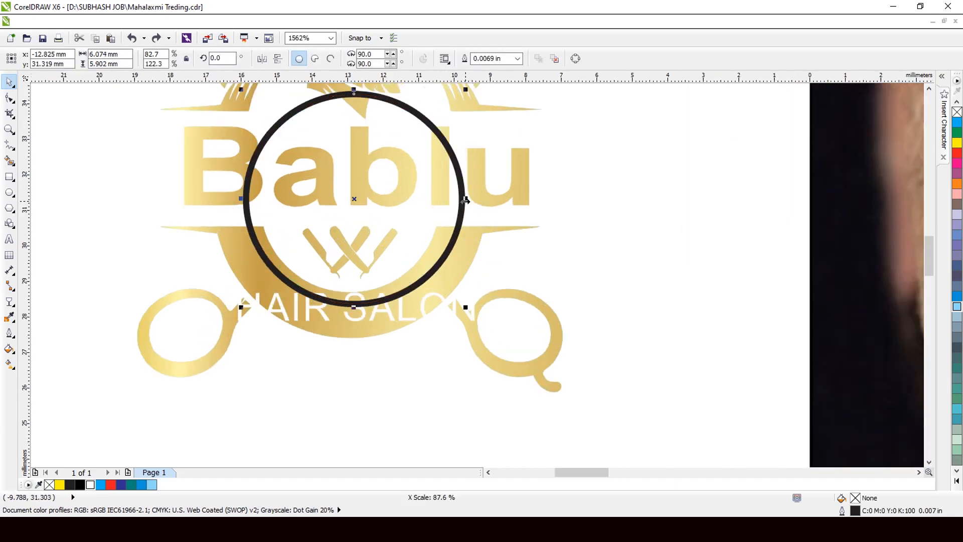
pyautogui.press('Escape')
# Step: Make the HAIR SALON text bold and scale it down to about 2.7 pt, about 6 mm wide
pyautogui.click(384, 308)
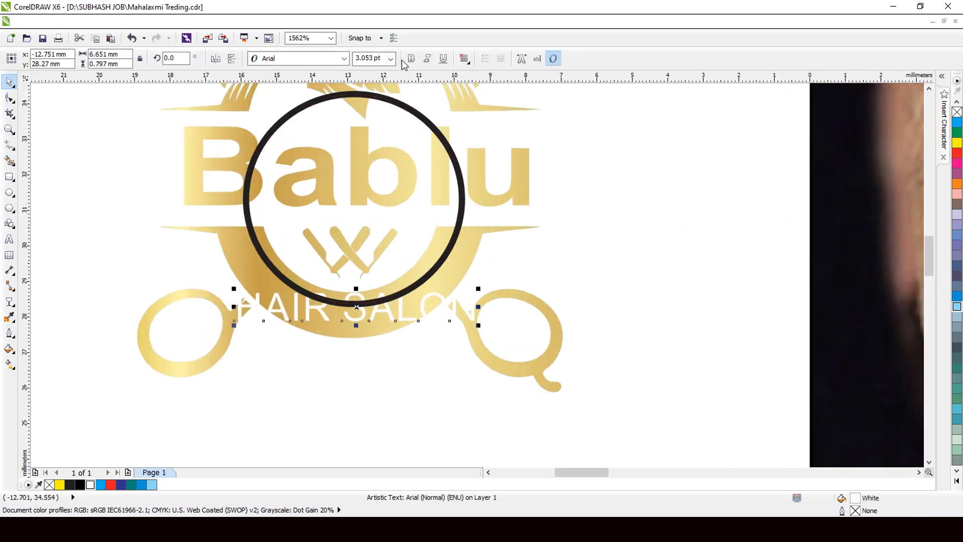
pyautogui.scroll(1, 275, 296)
pyautogui.moveTo(534, 329); pyautogui.dragTo(517, 330)
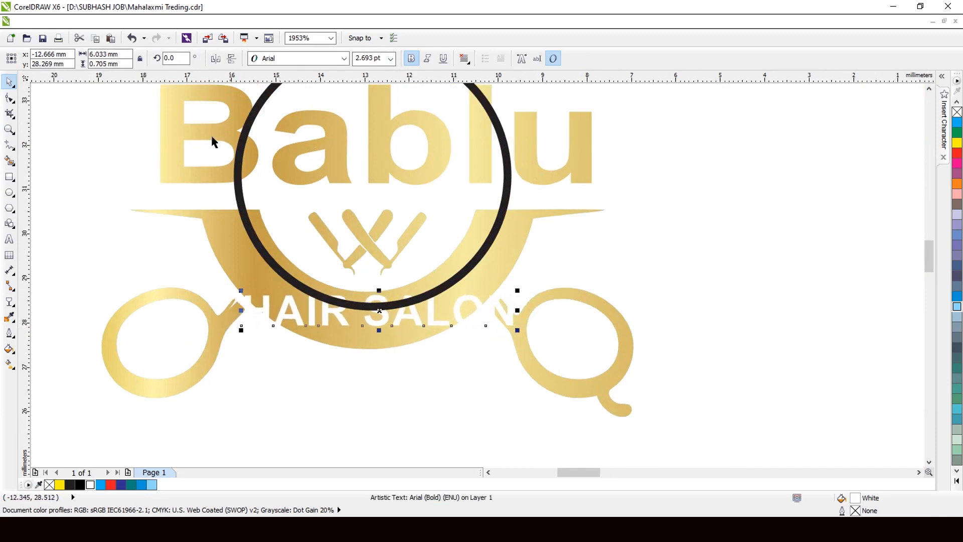
# Step: Fit the bold HAIR SALON text to the lower part of the ellipse, directly on the path at 0 mm distance
pyautogui.click(243, 21)
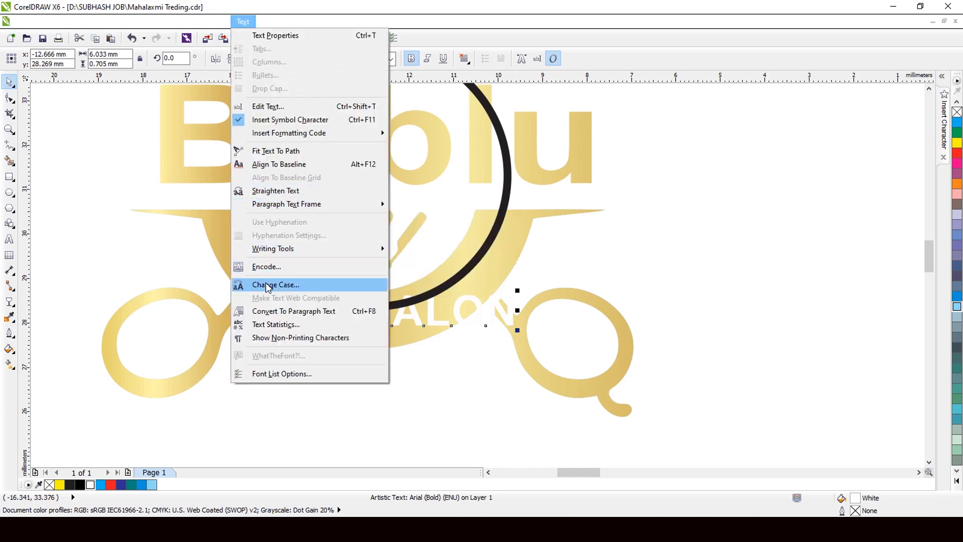
pyautogui.click(272, 152)
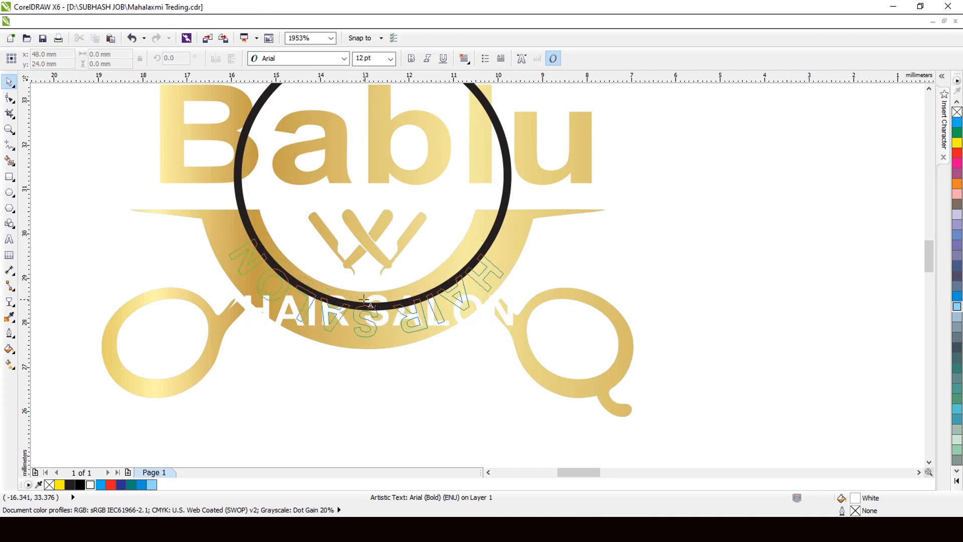
pyautogui.click(365, 300)
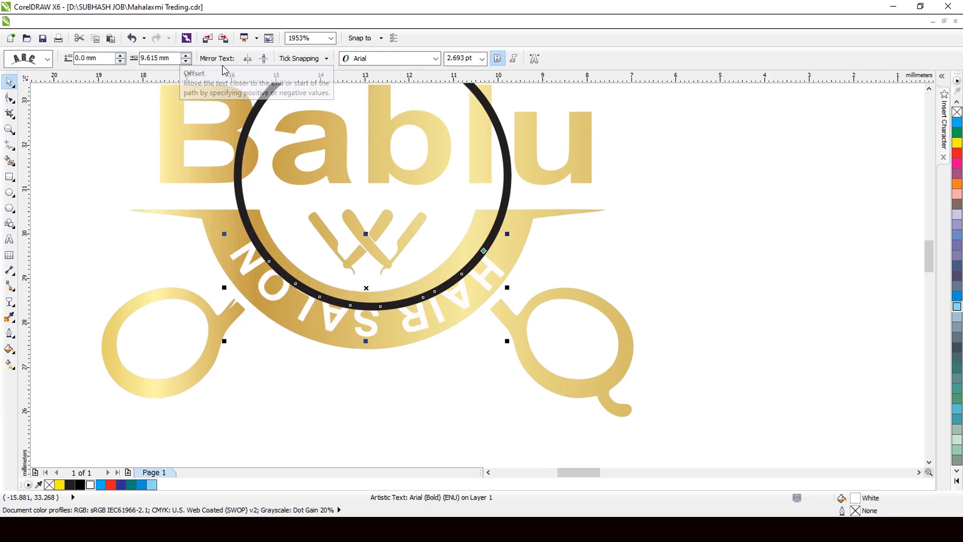
# Step: Mirror the text on the path both horizontally and vertically so HAIR SALON reads upright along the lower arc
pyautogui.click(264, 63)
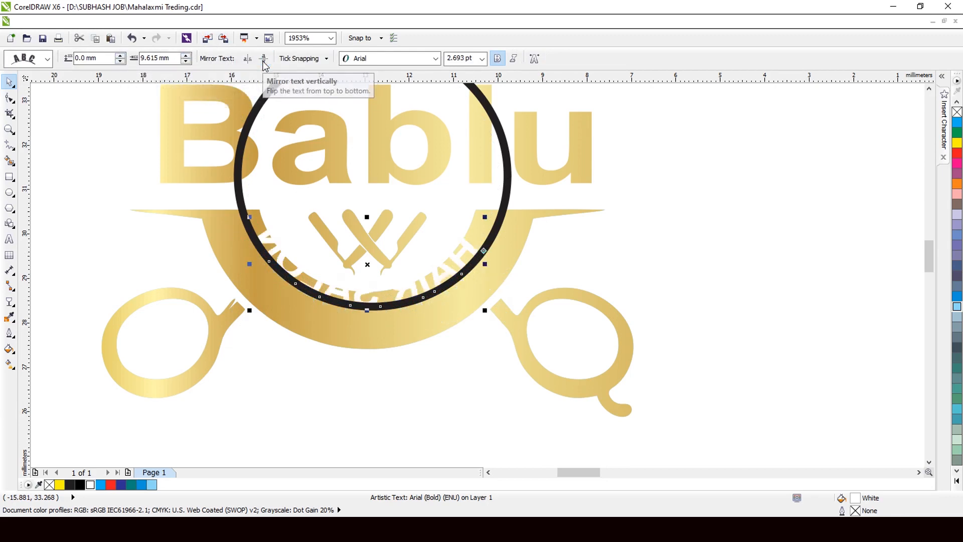
pyautogui.click(265, 59)
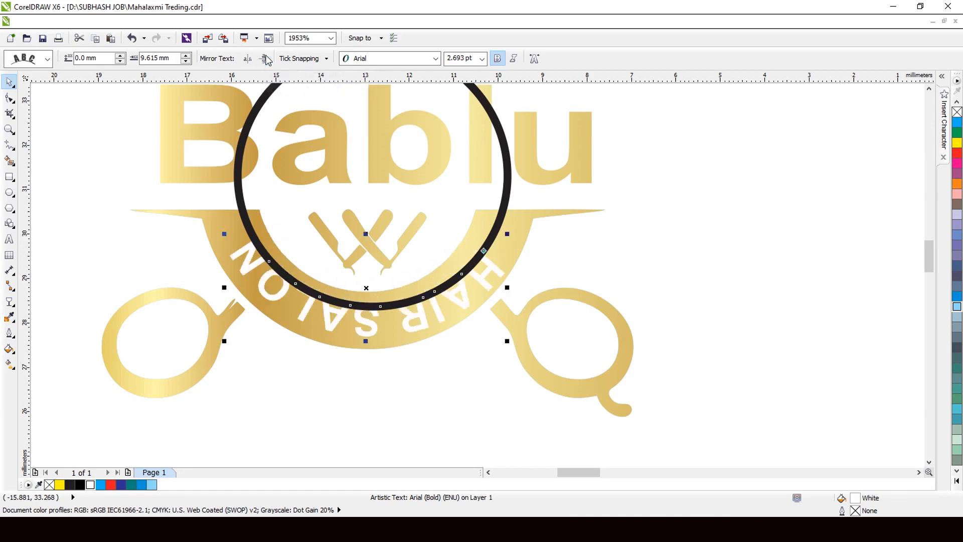
pyautogui.click(247, 60)
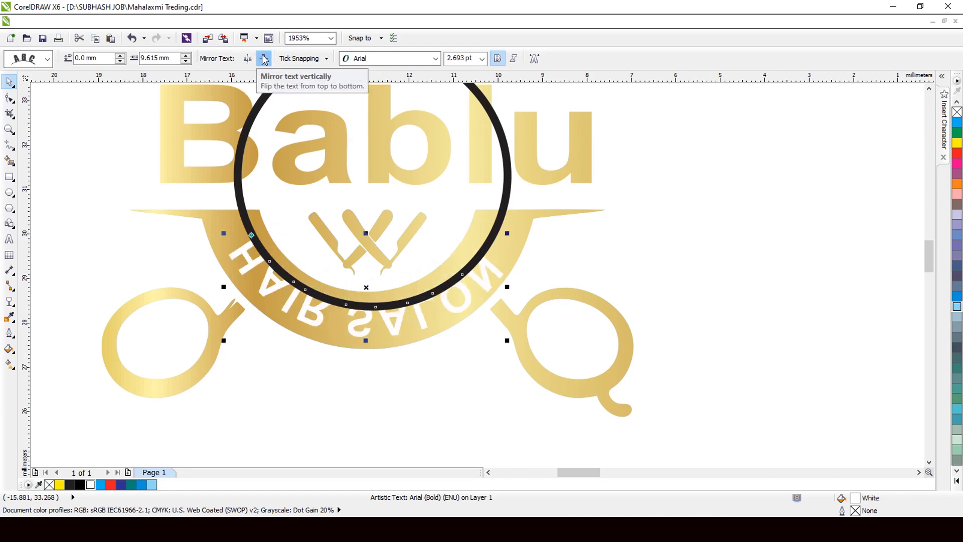
pyautogui.click(264, 59)
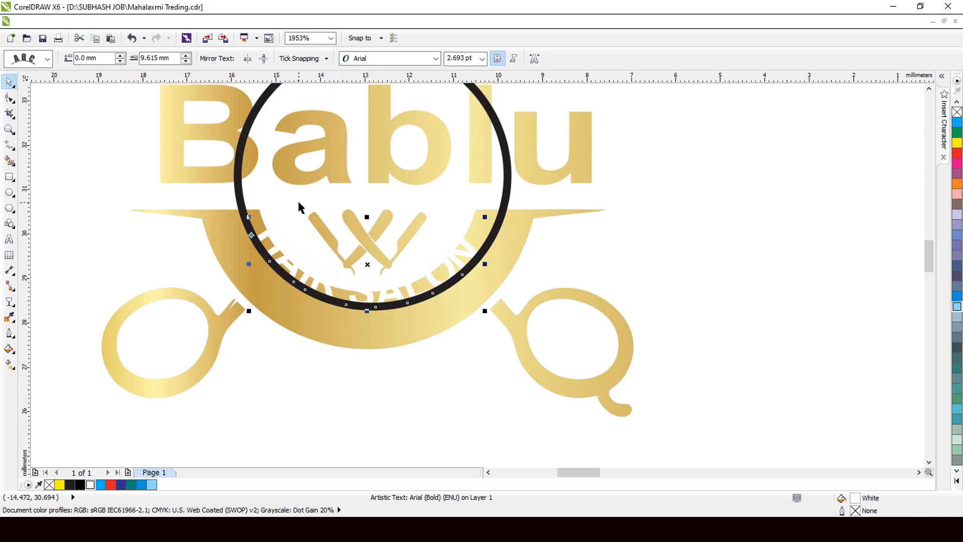
# Step: Break the curved HAIR SALON text apart from the ellipse
pyautogui.scroll(-3, 297, 200)
pyautogui.click(169, 164)
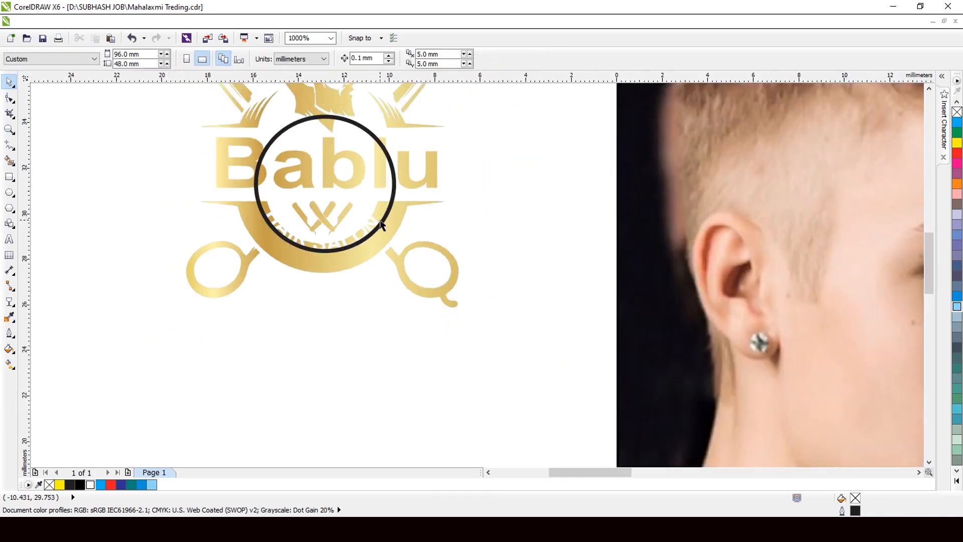
pyautogui.click(284, 219)
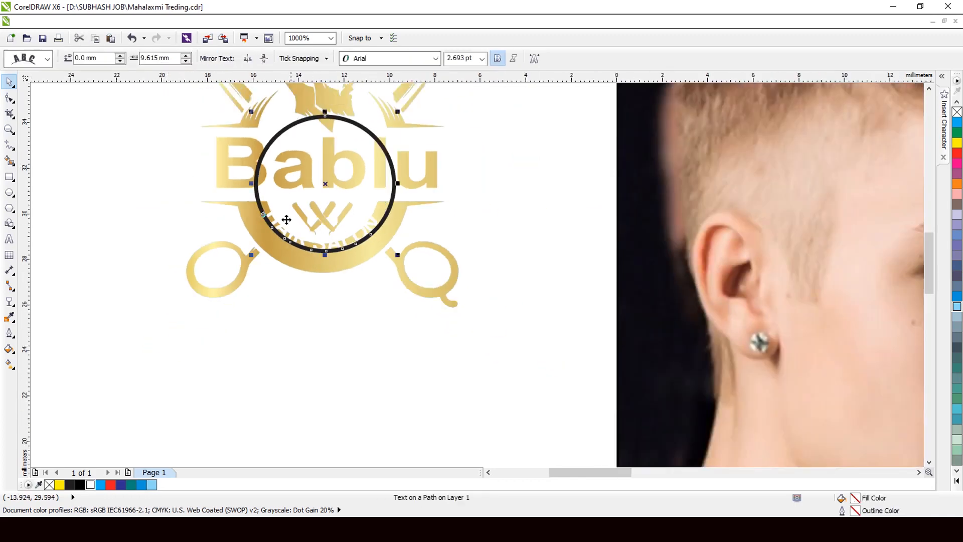
pyautogui.click(197, 24)
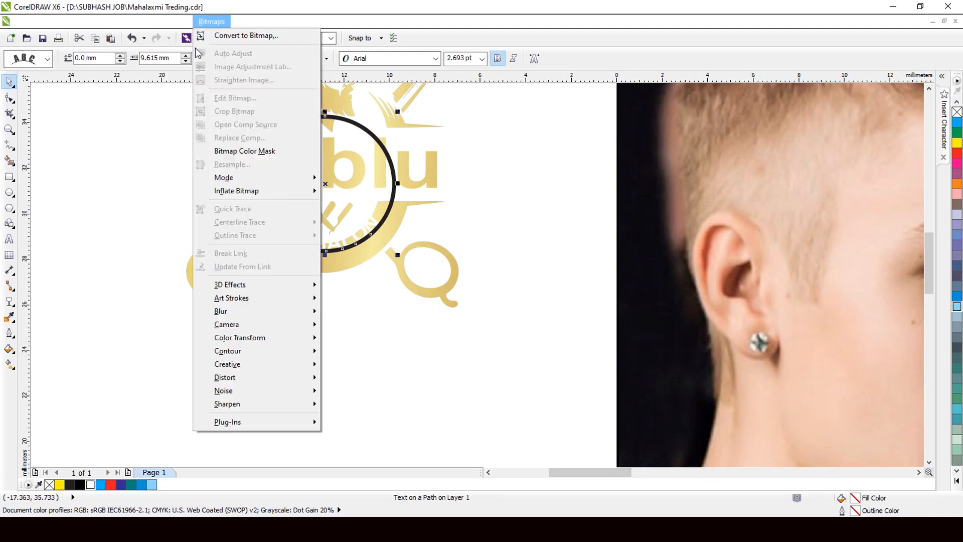
pyautogui.moveTo(158, 22)
pyautogui.click(147, 155)
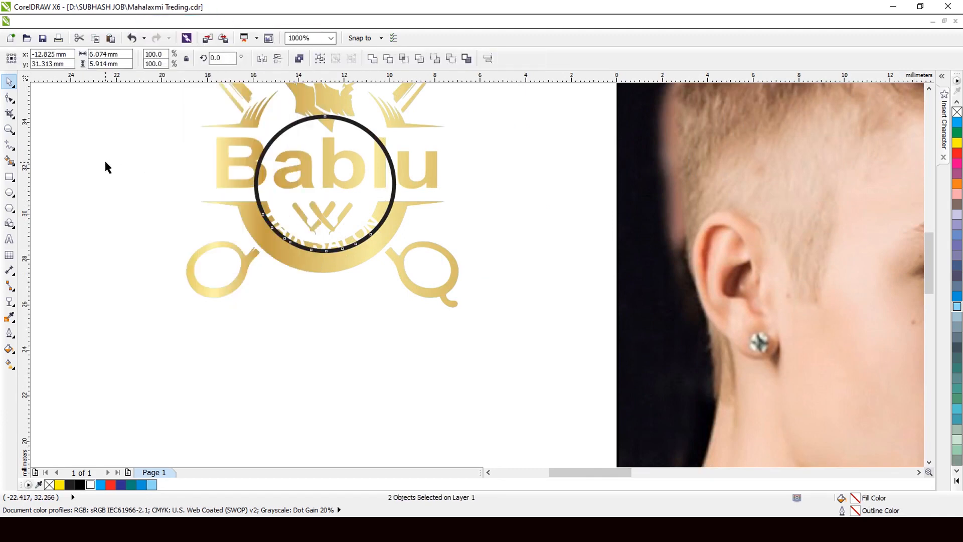
# Step: Delete the ellipse, leaving the curved HAIR SALON text in the logo
pyautogui.click(104, 159)
pyautogui.scroll(1, 403, 228)
pyautogui.click(401, 228)
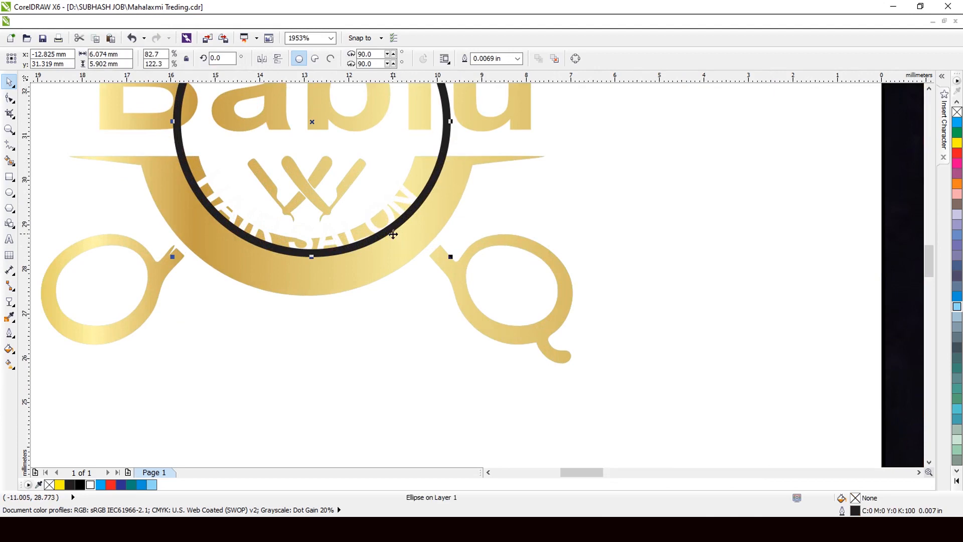
pyautogui.hotkey('shift', 'pagedown')
# Step: Move the curved HAIR SALON text about 0.7 mm down into the logo's gold arc and fill it black
pyautogui.click(361, 235)
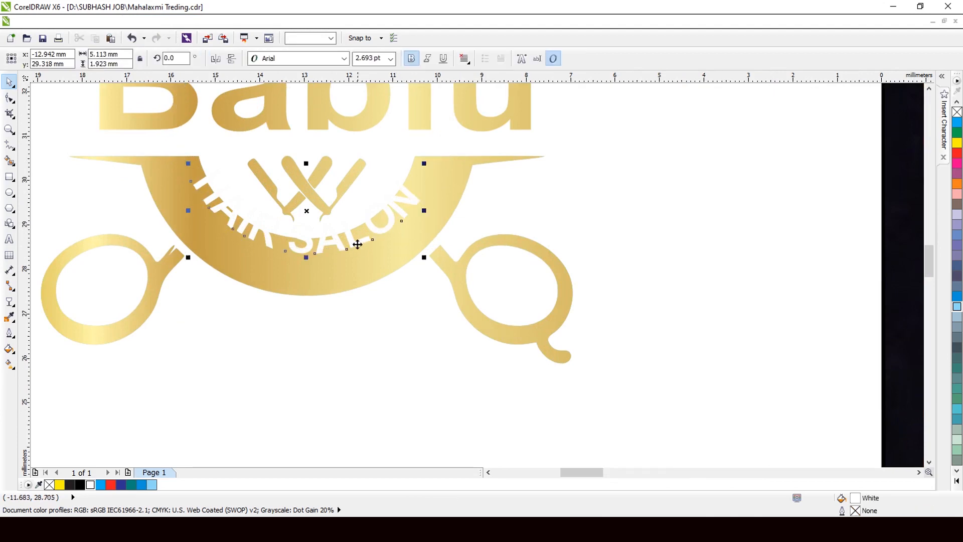
pyautogui.moveTo(356, 243); pyautogui.dragTo(348, 271)
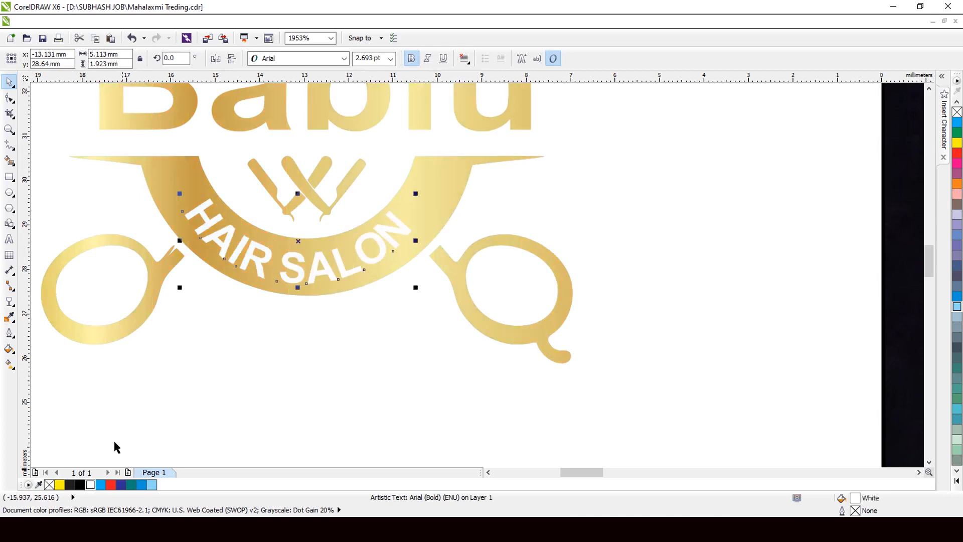
pyautogui.click(80, 484)
# Step: Select the whole barber logo together with its HAIR SALON text and group them
pyautogui.scroll(-3, 365, 346)
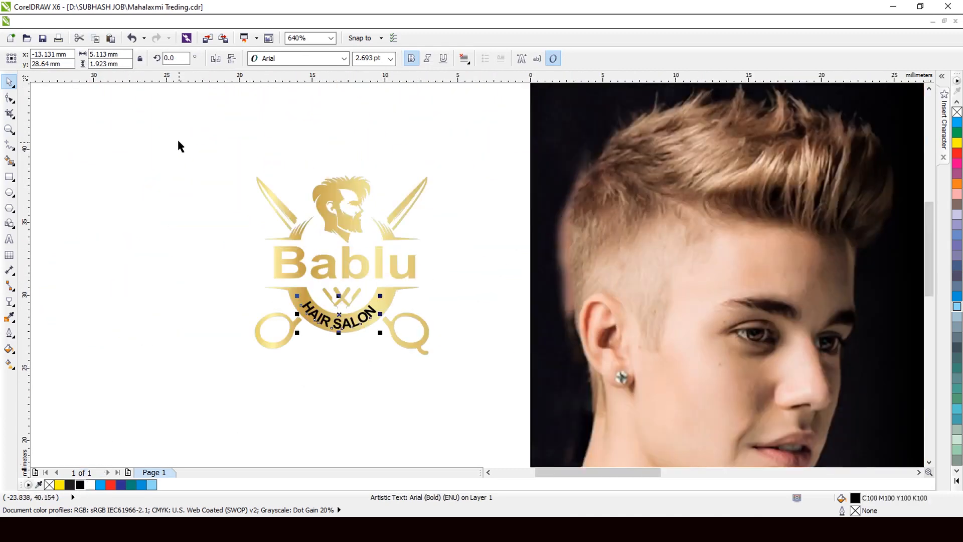
pyautogui.moveTo(180, 146); pyautogui.dragTo(469, 396)
pyautogui.click(316, 58)
pyautogui.scroll(-3, 224, 200)
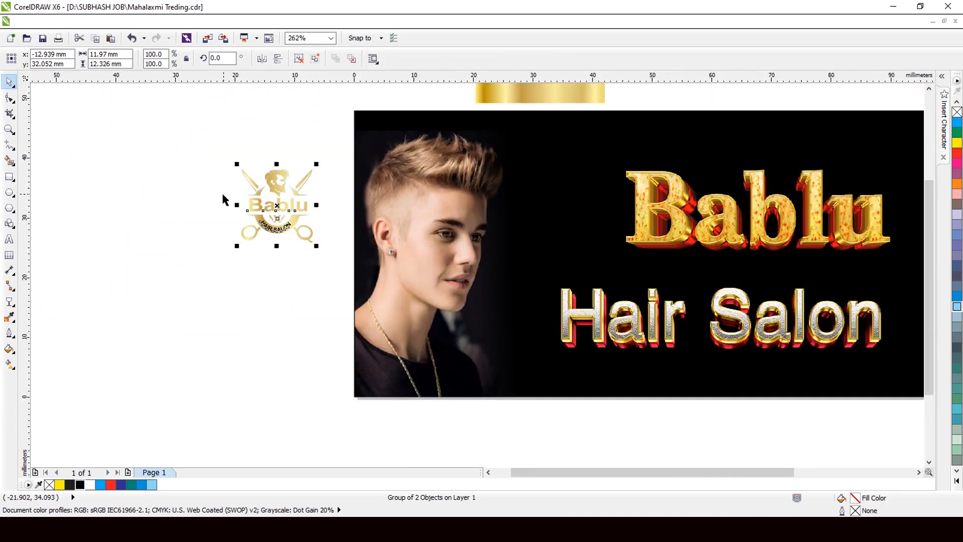
# Step: Move the grouped logo onto the banner between the portrait and the 3D Bablu lettering, and enlarge it to about 13.3 × 13.7 mm
pyautogui.scroll(-1, 224, 200)
pyautogui.moveTo(273, 206); pyautogui.dragTo(500, 211)
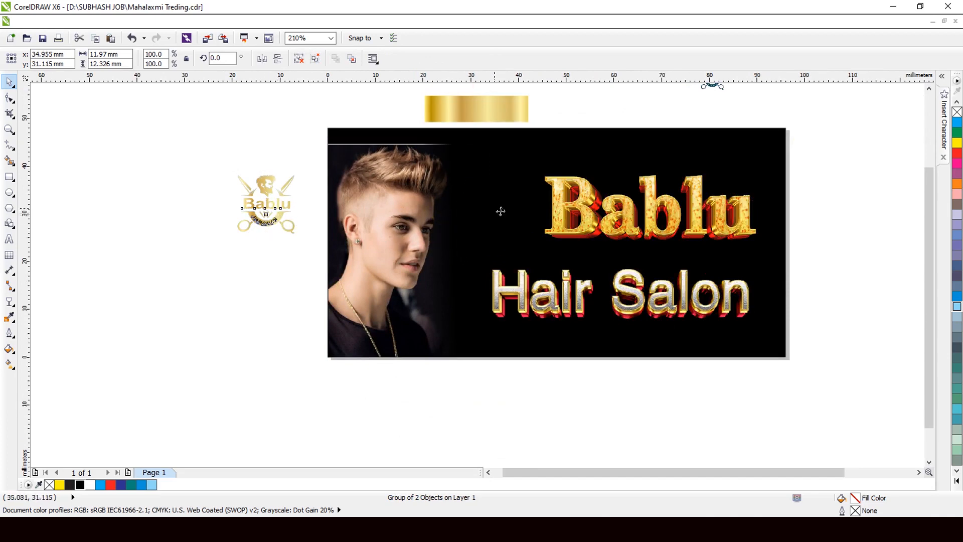
pyautogui.scroll(3, 500, 212)
pyautogui.moveTo(490, 146); pyautogui.dragTo(501, 141)
pyautogui.scroll(-3, 425, 209)
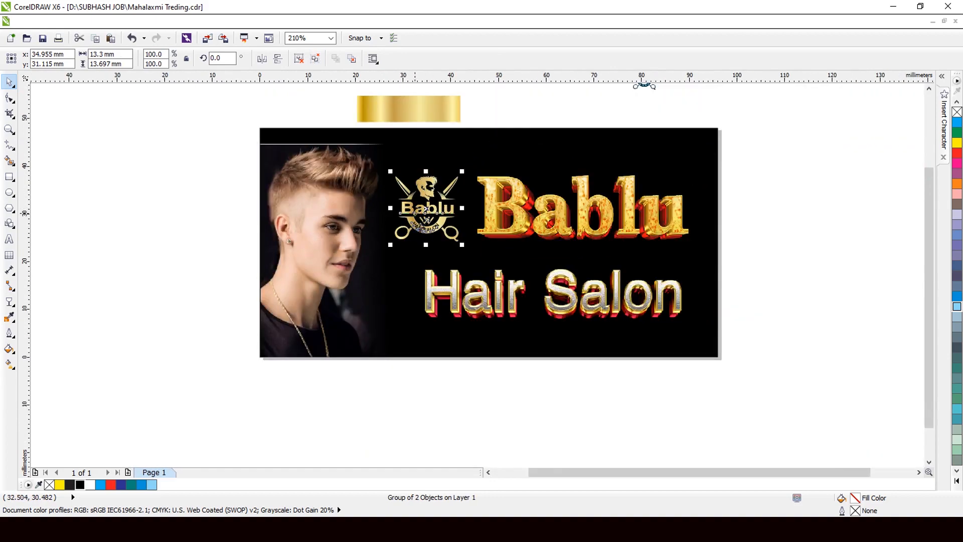
# Step: Move the 3D Hair Salon lettering slightly up, closer beneath the Bablu lettering, and deselect it
pyautogui.moveTo(550, 313); pyautogui.dragTo(558, 316)
pyautogui.scroll(1, 588, 338)
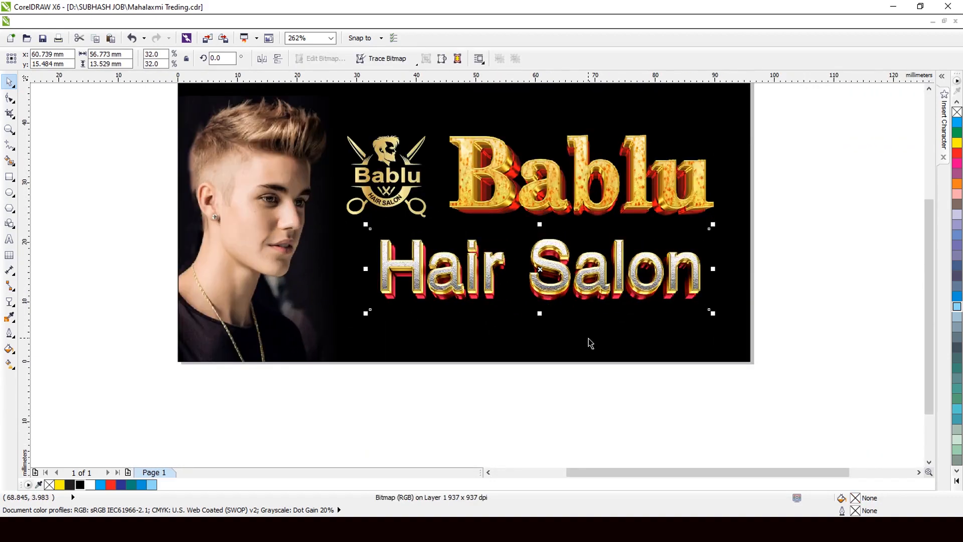
pyautogui.click(570, 409)
pyautogui.scroll(-1, 497, 386)
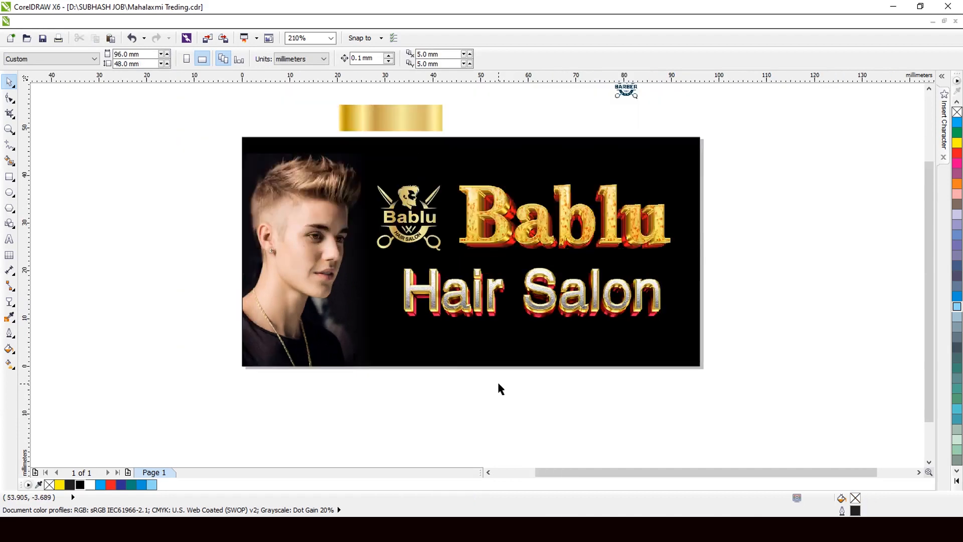
# Step: Add a line of text above the banner reading "Mob.:" followed by the contact's ten-digit mobile number
pyautogui.scroll(-1, 498, 384)
pyautogui.scroll(1, 600, 218)
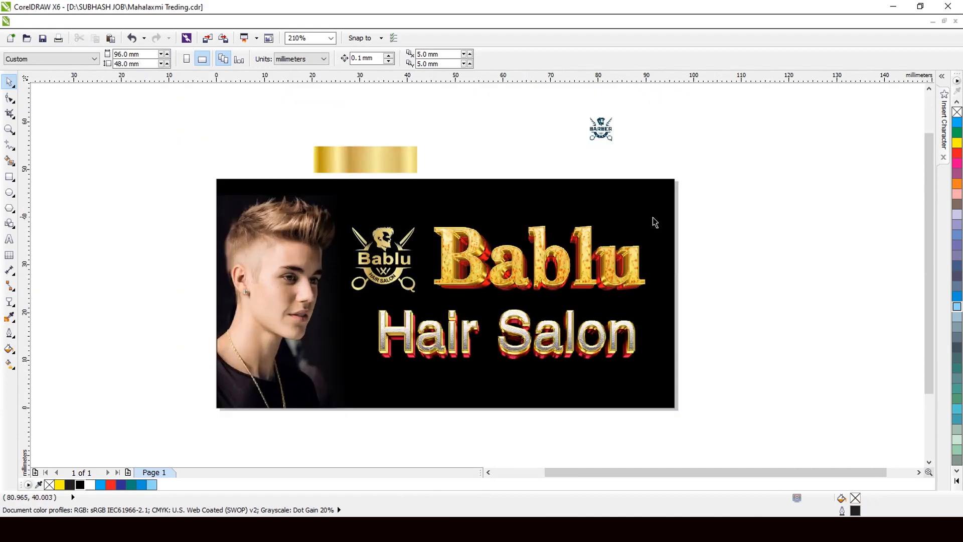
pyautogui.click(9, 239)
pyautogui.click(467, 156)
pyautogui.write('Mo')
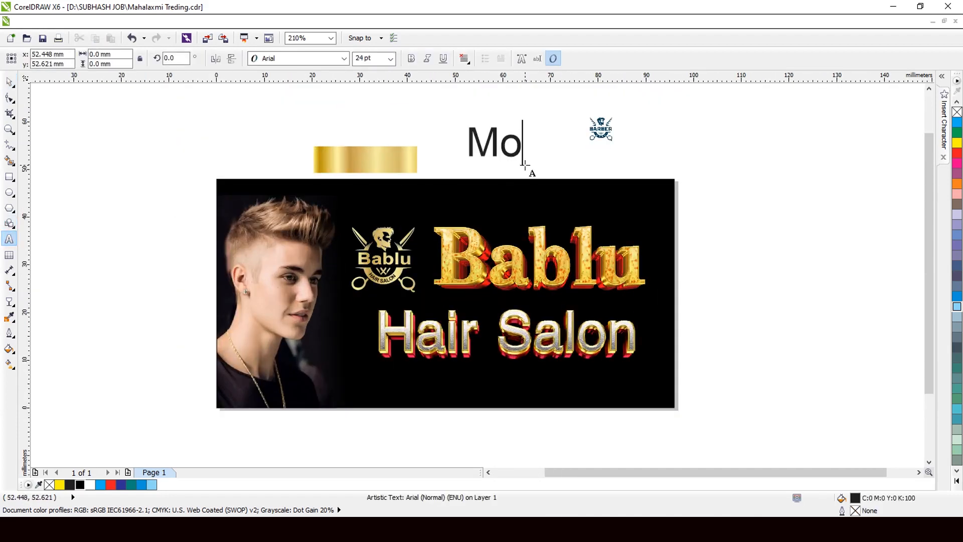
pyautogui.write('b.:')
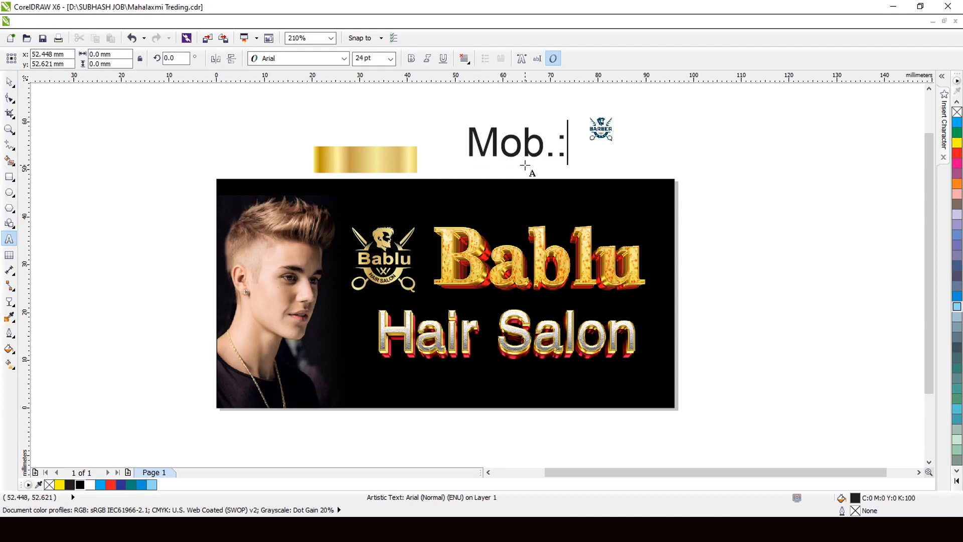
pyautogui.write('1237')
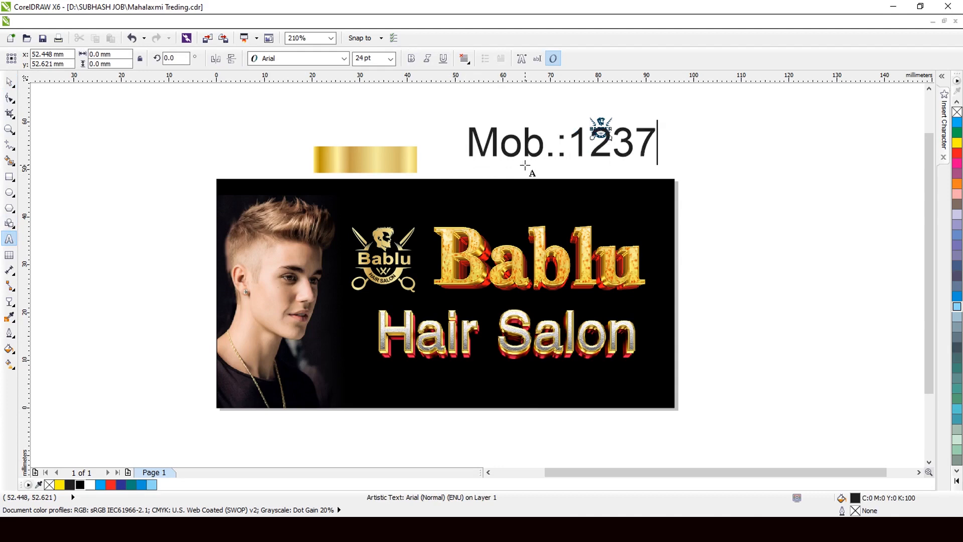
pyautogui.press('BackSpace')
pyautogui.write('456789')
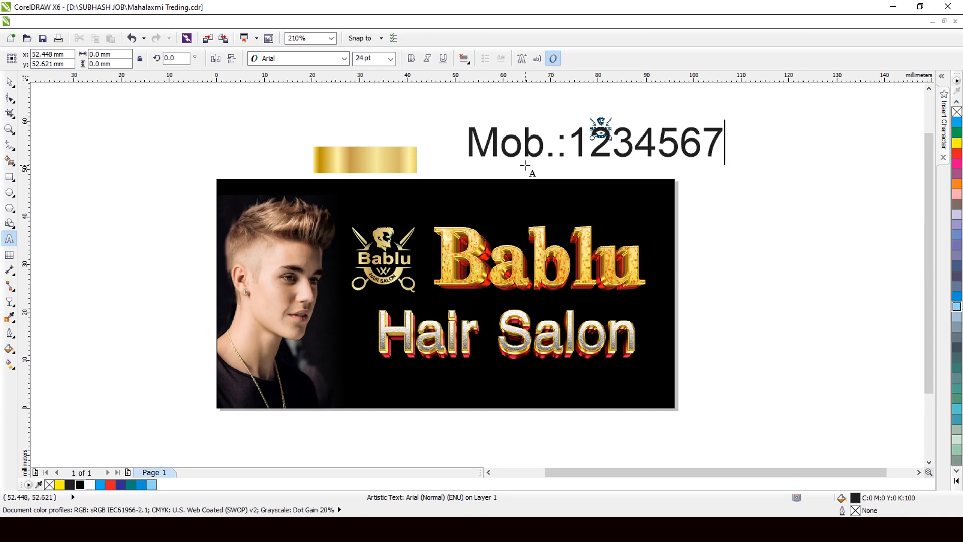
pyautogui.write('0')
pyautogui.hotkey('ctrl', 'space')
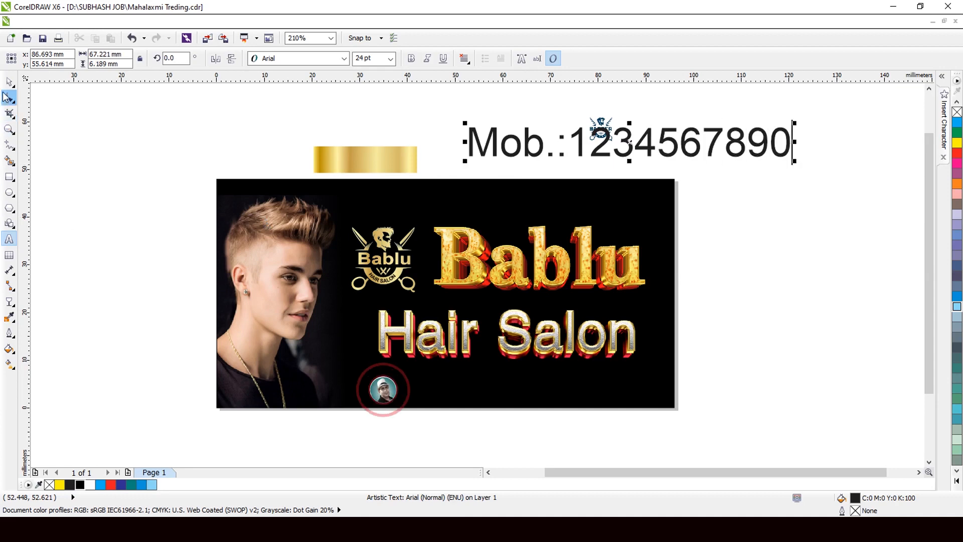
# Step: Shrink the mobile number text to about 26.9 × 2.5 mm, place it on the banner above the Bablu lettering, and fill it white
pyautogui.moveTo(796, 162); pyautogui.dragTo(596, 197)
pyautogui.moveTo(536, 134); pyautogui.dragTo(589, 206)
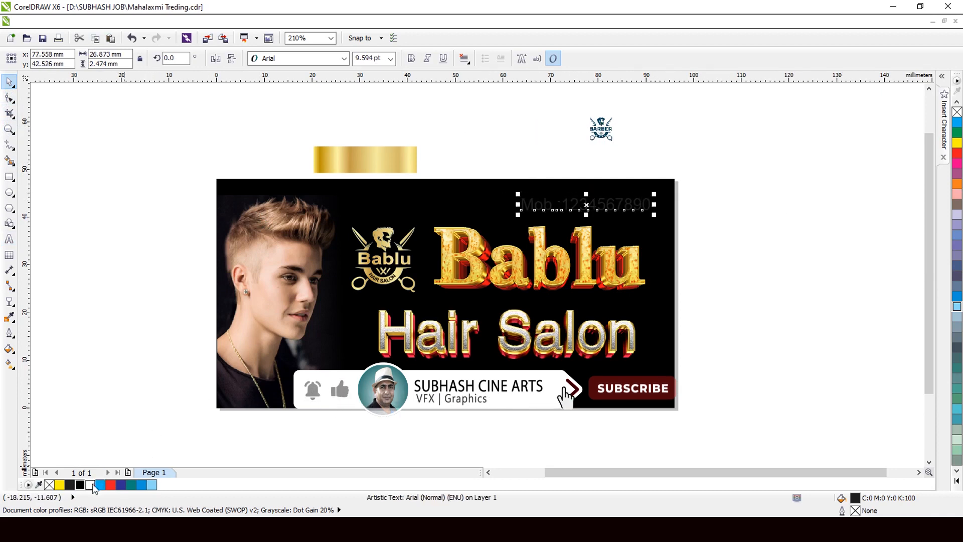
pyautogui.click(90, 485)
pyautogui.scroll(2, 537, 214)
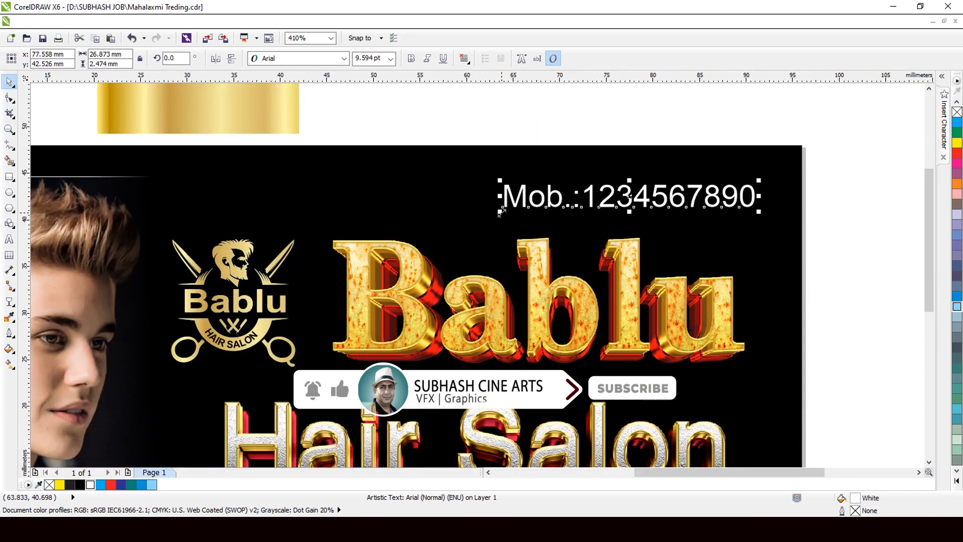
# Step: Move the mobile number text closer to the banner's upper right corner, resize it to about 25.7 mm wide, and deselect it
pyautogui.moveTo(503, 214); pyautogui.dragTo(523, 207)
pyautogui.moveTo(670, 194); pyautogui.dragTo(685, 182)
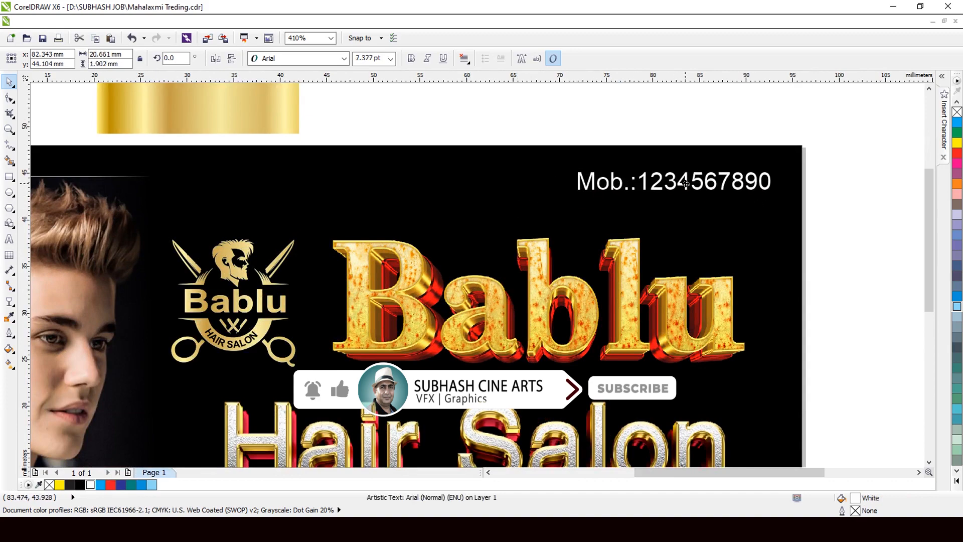
pyautogui.moveTo(576, 195); pyautogui.dragTo(527, 215)
pyautogui.scroll(-4, 682, 198)
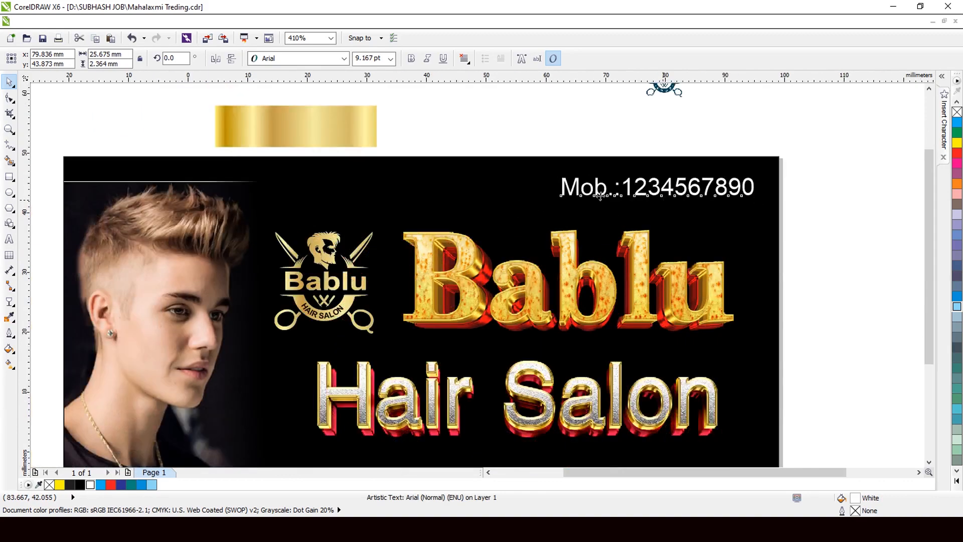
pyautogui.scroll(1, 554, 364)
pyautogui.click(534, 368)
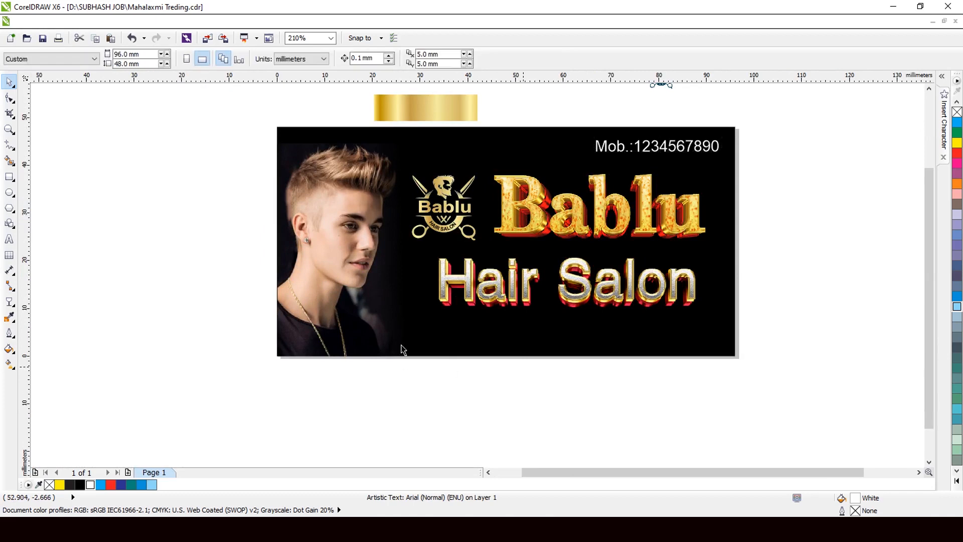
# Step: Try to import the background design 47 from the Background folder
pyautogui.click(207, 37)
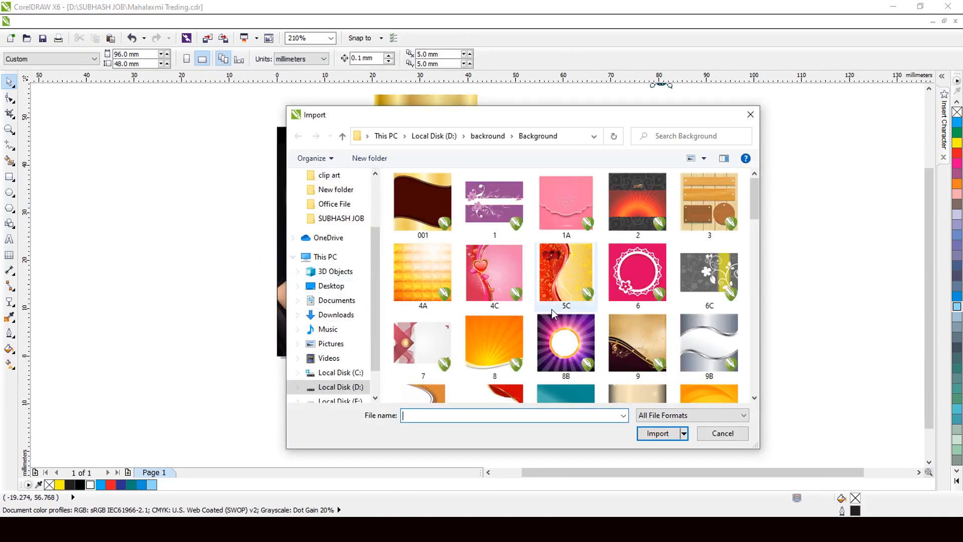
pyautogui.scroll(-5, 550, 308)
pyautogui.click(485, 306)
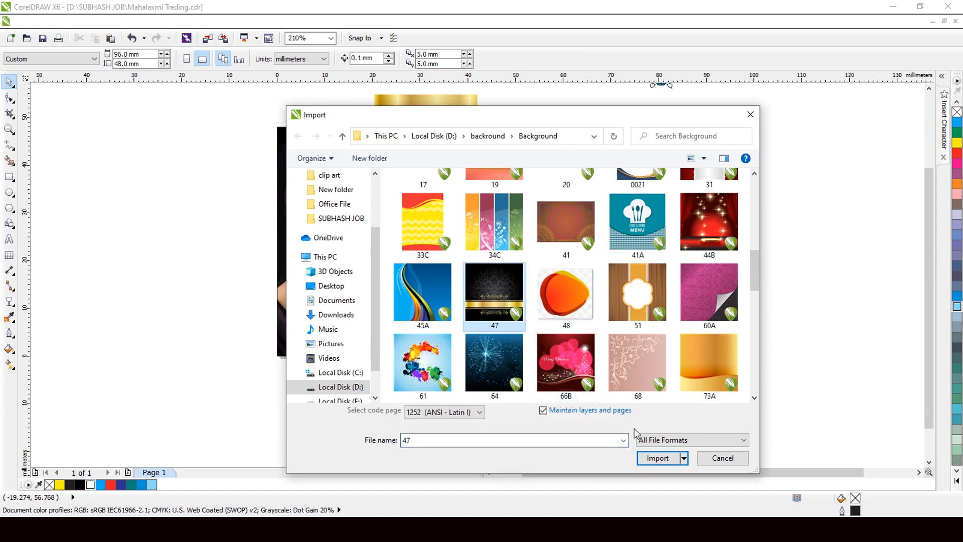
pyautogui.click(657, 456)
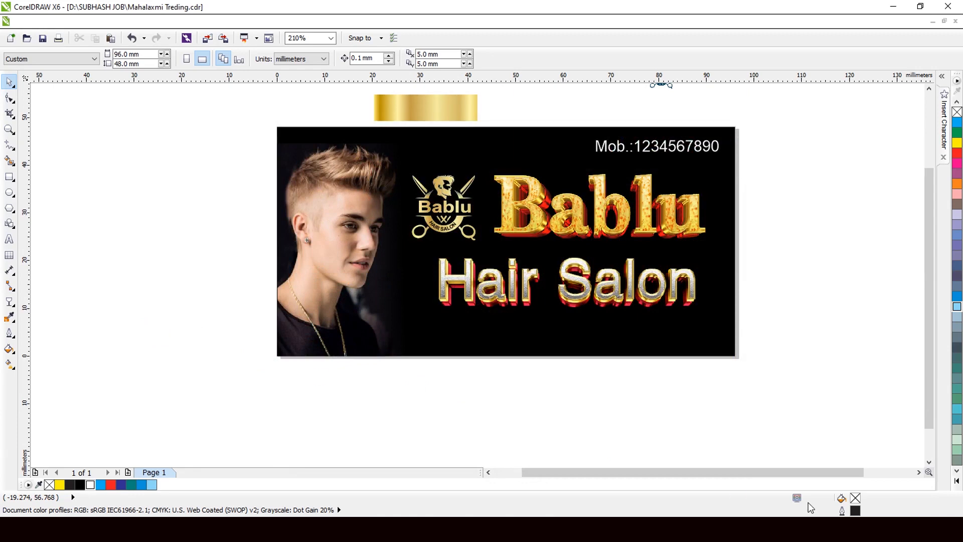
# Step: Move the gold gradient strip to the banner's bottom edge and stretch it across the banner to about 95.9 mm wide
pyautogui.moveTo(430, 112); pyautogui.dragTo(461, 345)
pyautogui.hotkey('shift', 'F2')
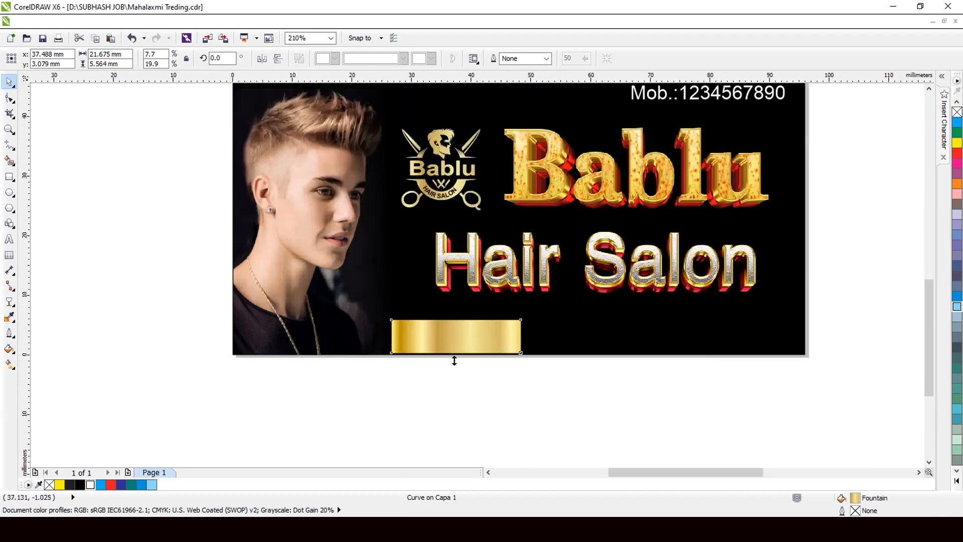
pyautogui.moveTo(473, 295); pyautogui.dragTo(865, 300)
pyautogui.scroll(-4, 473, 303)
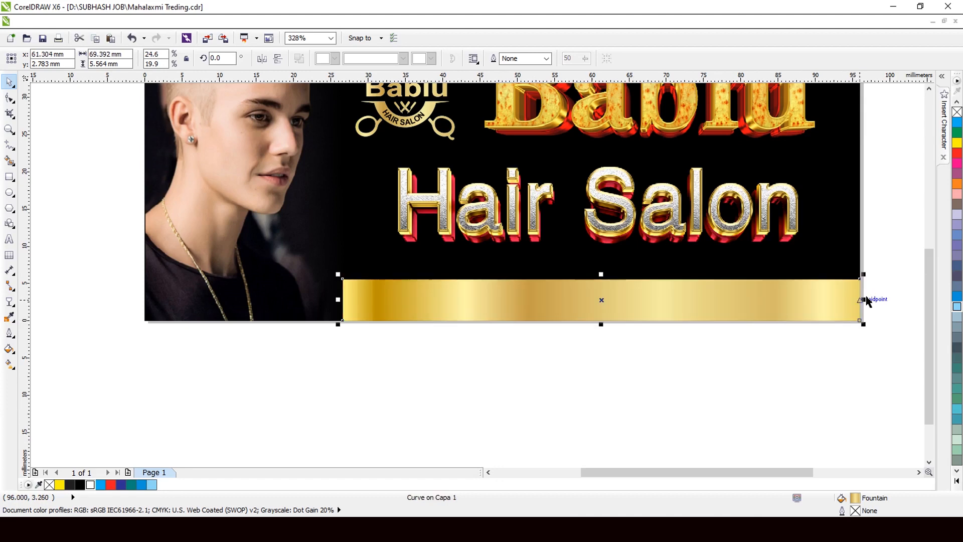
pyautogui.scroll(-2, 499, 317)
pyautogui.scroll(1, 523, 312)
pyautogui.moveTo(535, 296); pyautogui.dragTo(377, 299)
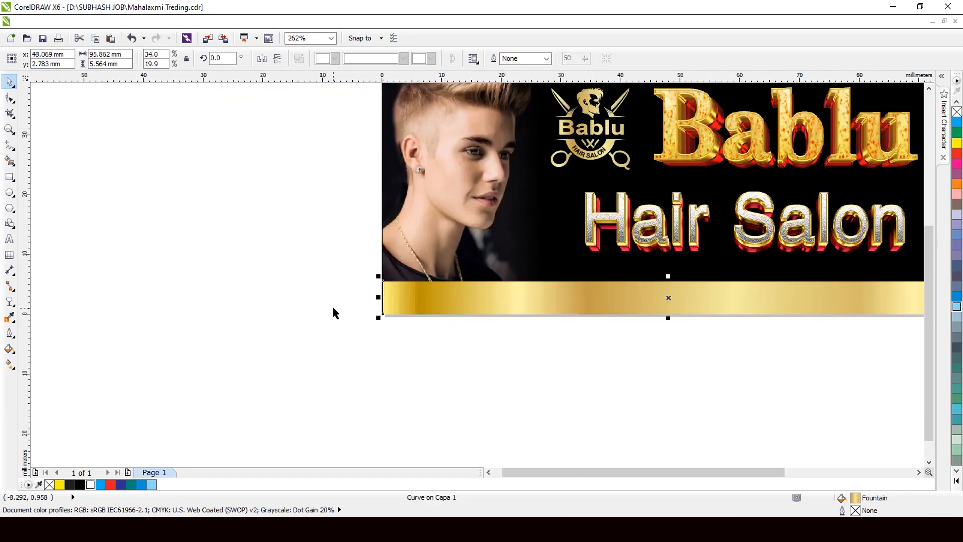
# Step: Order the gold strip behind the portrait but above the black background, and increase its height to about 8 mm
pyautogui.hotkey('shift', 'pagedown')
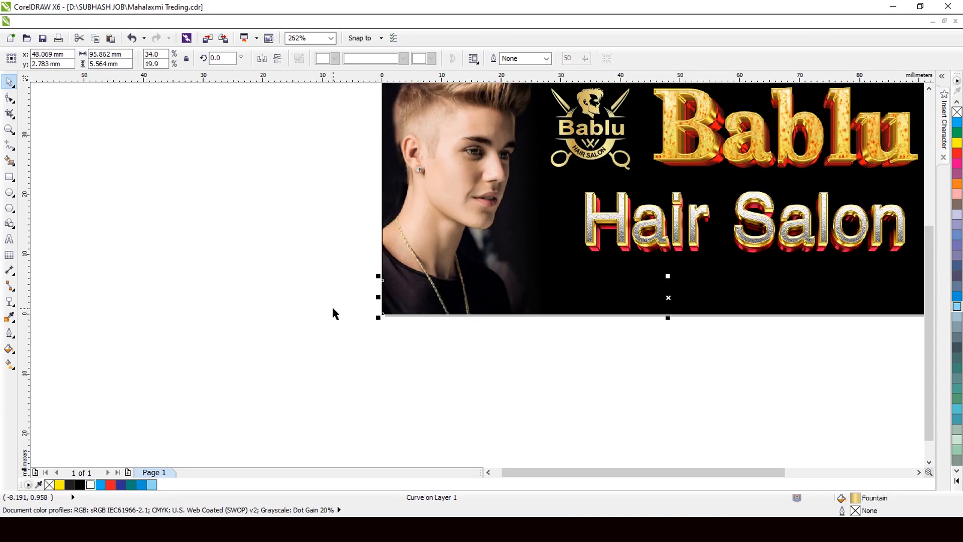
pyautogui.hotkey('ctrl', 'pageup')
pyautogui.scroll(-2, 241, 264)
pyautogui.scroll(3, 531, 284)
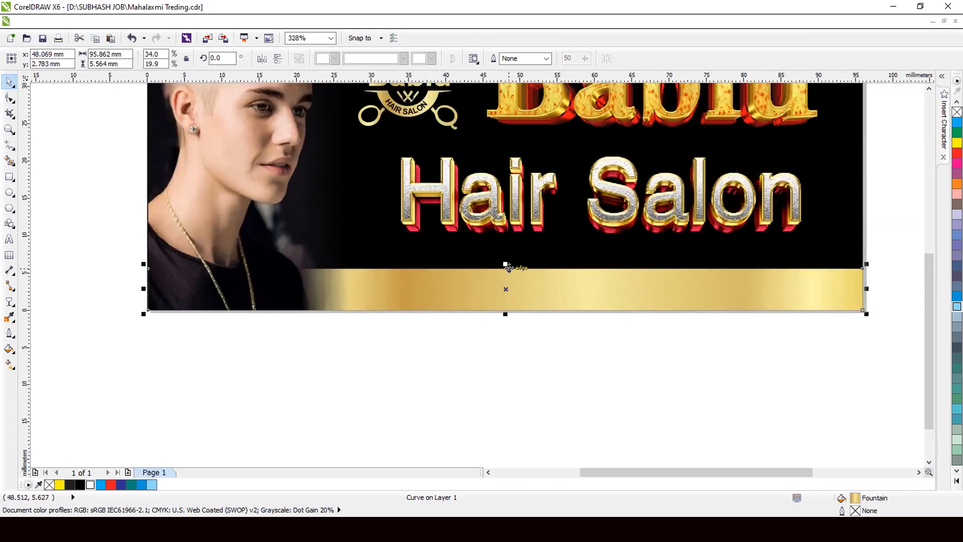
pyautogui.moveTo(506, 264); pyautogui.dragTo(510, 247)
pyautogui.scroll(-3, 512, 250)
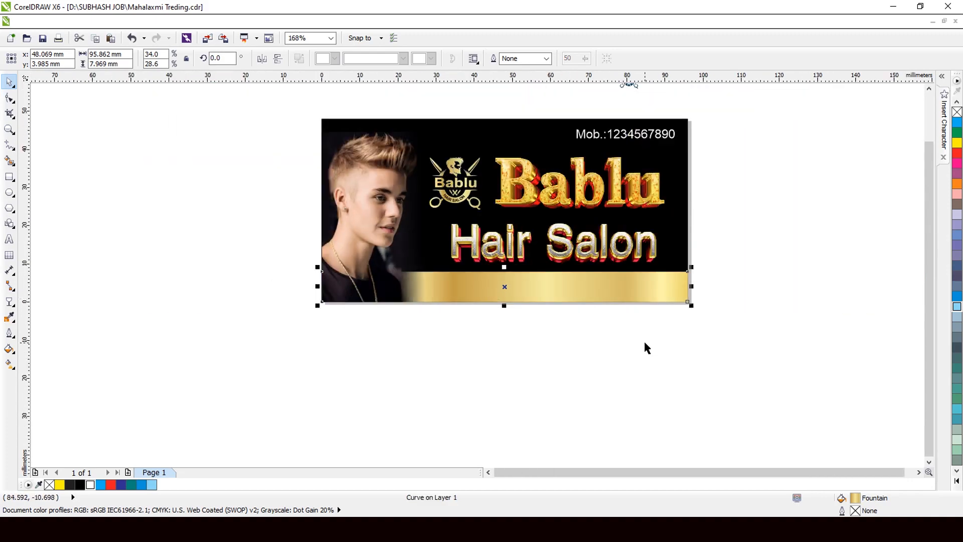
pyautogui.scroll(1, 643, 339)
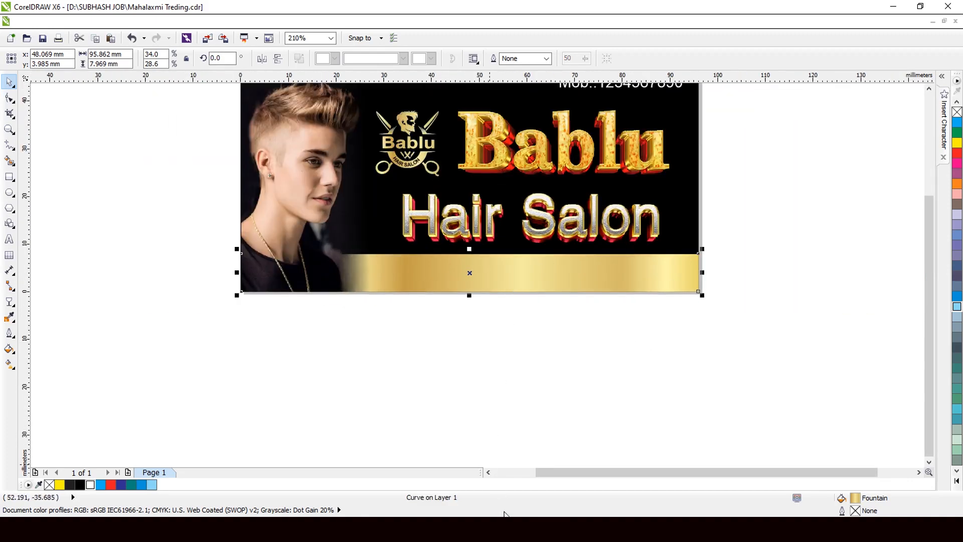
# Step: Switch to the browser's Hindi Typing page and replace the text in the English to Hindi converter with "बब्लू"
pyautogui.click(503, 527)
pyautogui.click(397, 11)
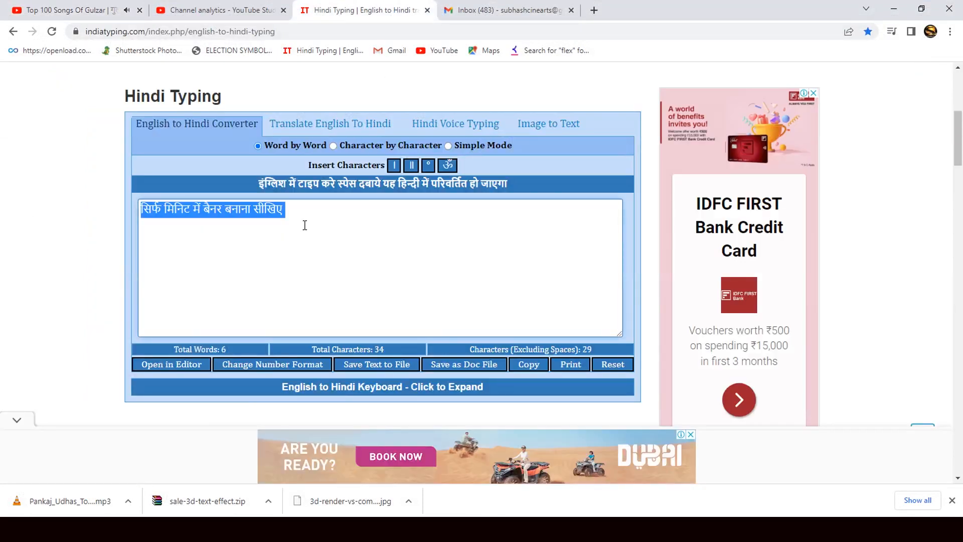
pyautogui.write('bab')
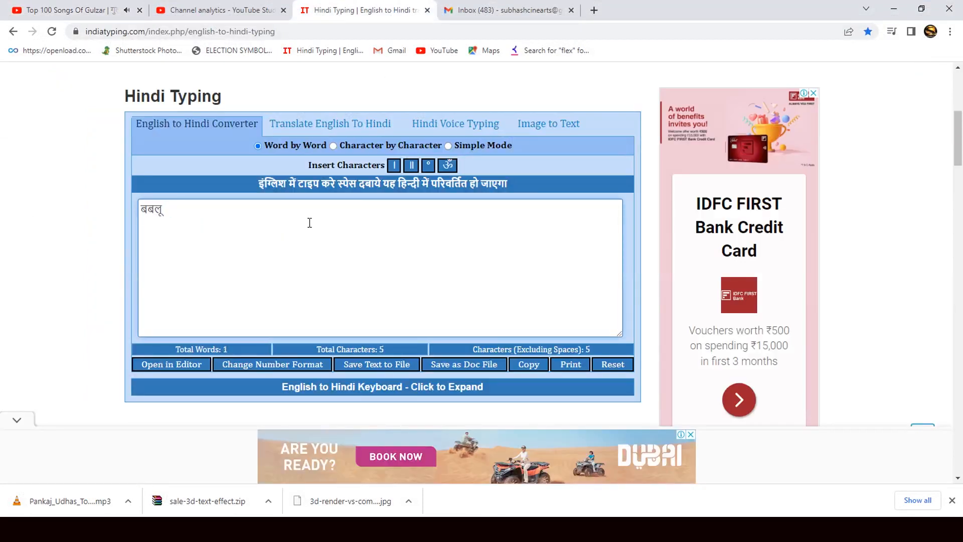
pyautogui.press('BackSpace')
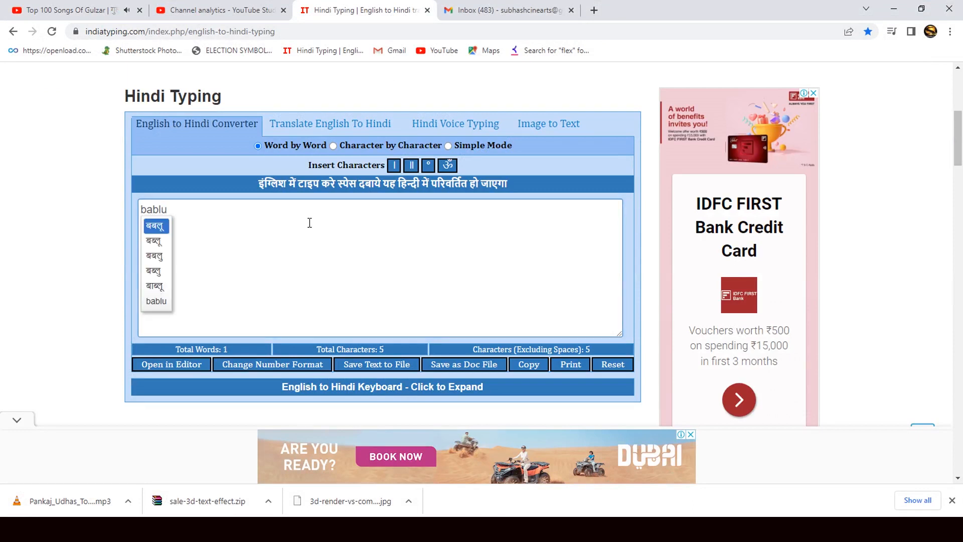
pyautogui.press('Down')
pyautogui.press('space')
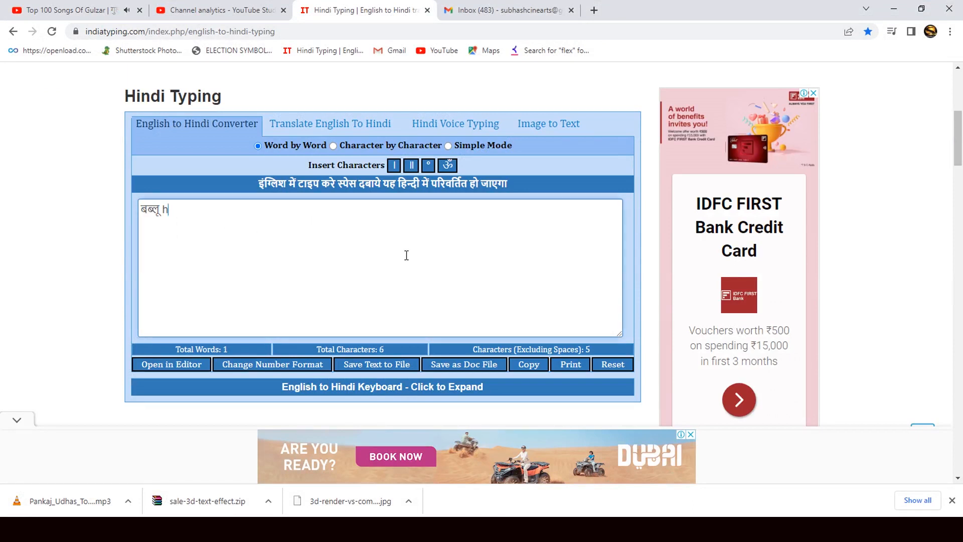
# Step: Add "हेयर सैलून" after the first Hindi word and select the whole phrase for copying
pyautogui.write('hair ')
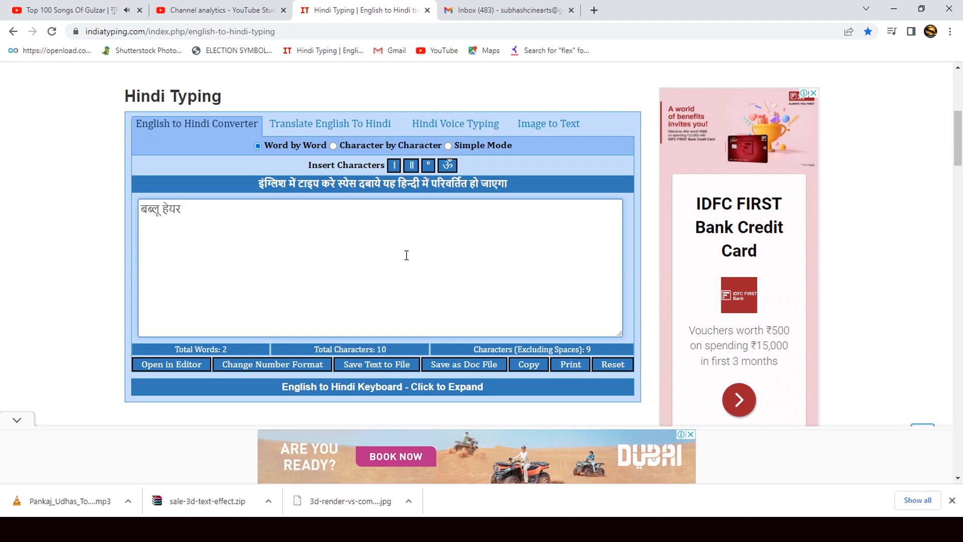
pyautogui.write('sa')
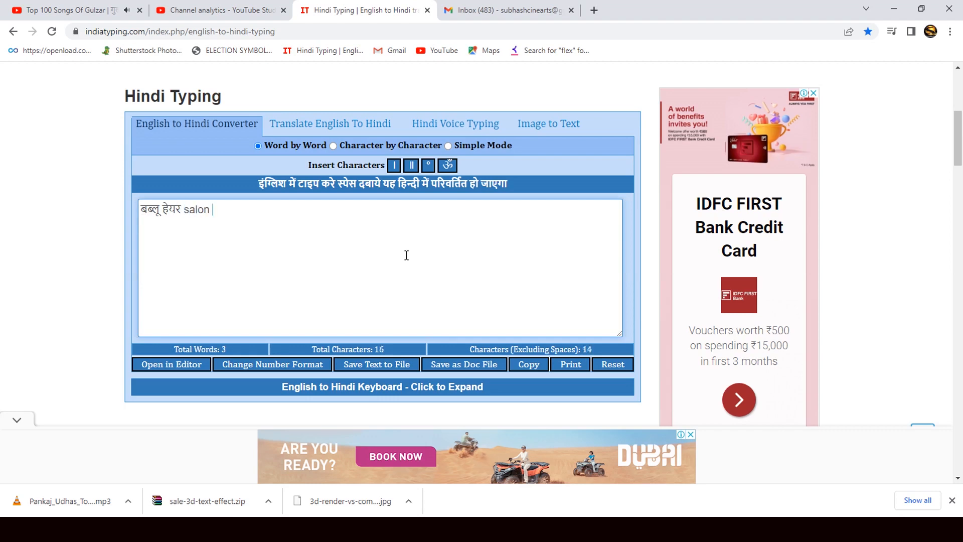
pyautogui.moveTo(217, 213); pyautogui.dragTo(117, 213)
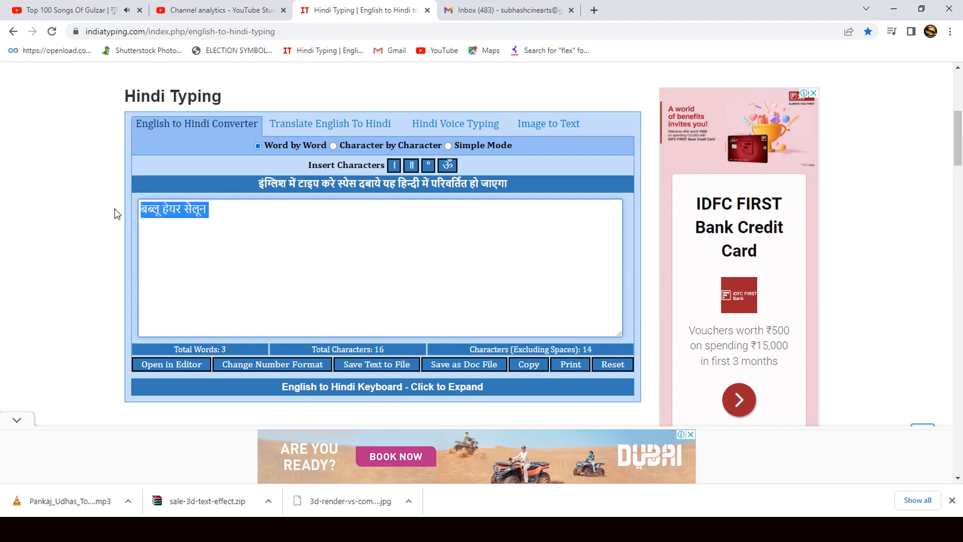
# Step: Switch back to CorelDRAW and paste "बब्लू हेयर सैलून" as bold 24 pt artistic text below the banner
pyautogui.hotkey('alt', 'Tab')
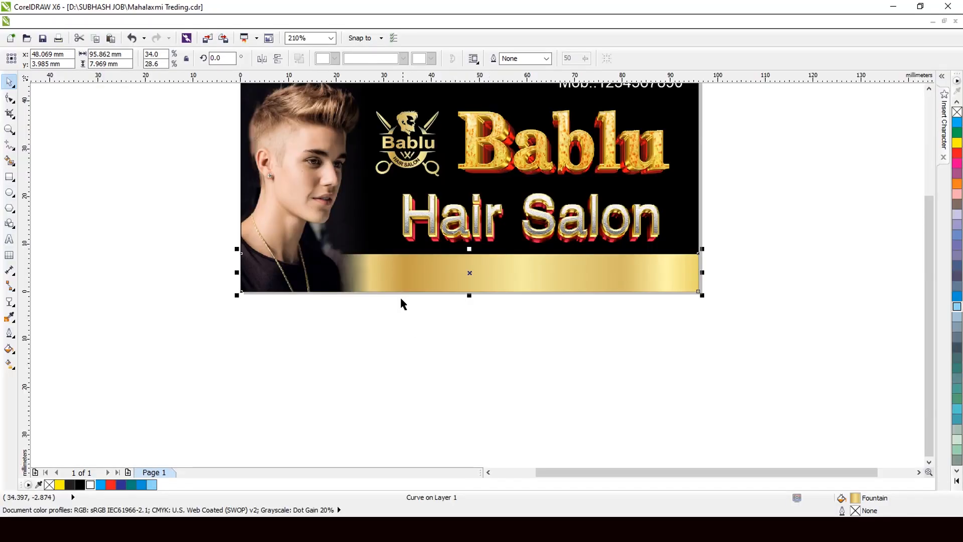
pyautogui.scroll(-2, 399, 296)
pyautogui.scroll(2, 540, 335)
pyautogui.click(540, 335)
pyautogui.click(9, 239)
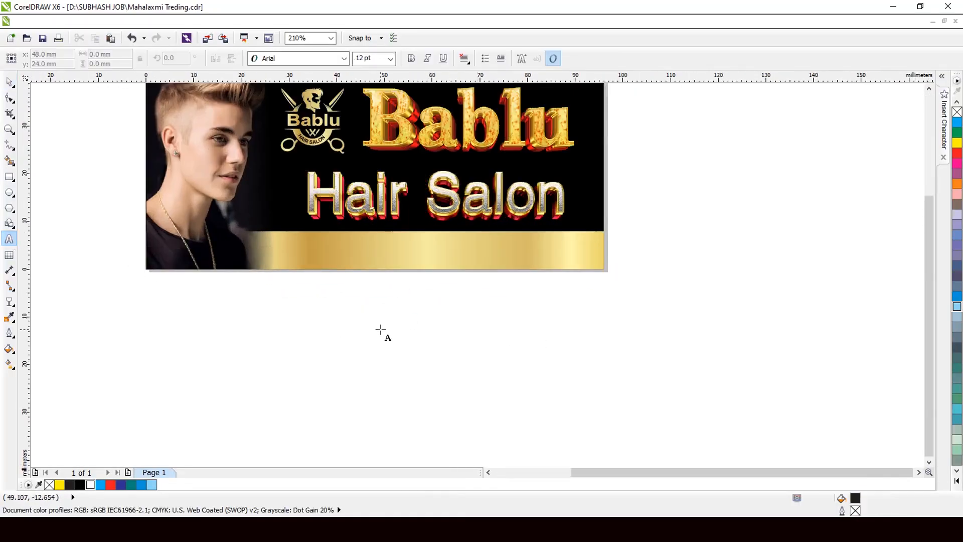
pyautogui.click(380, 330)
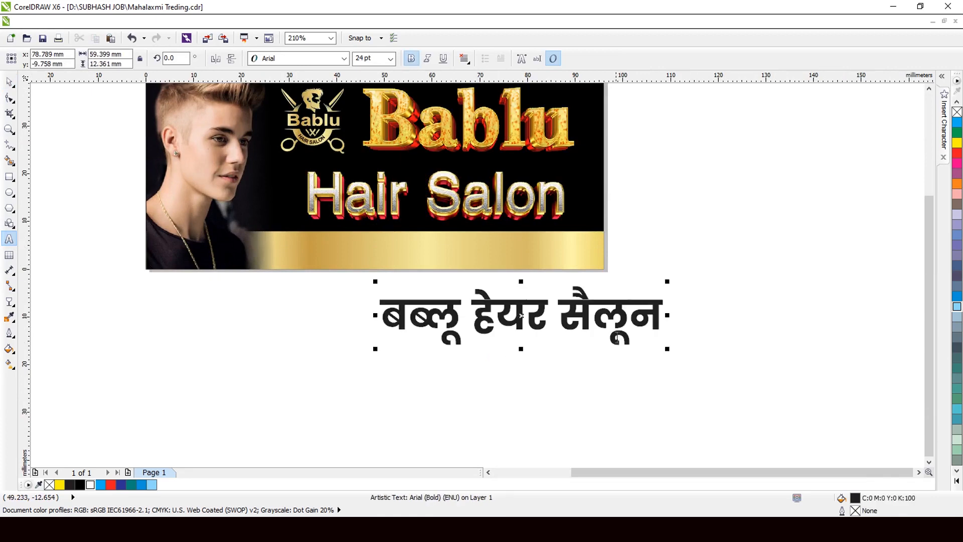
# Step: Set the Hindi text's font to Khand SemiBold
pyautogui.click(9, 82)
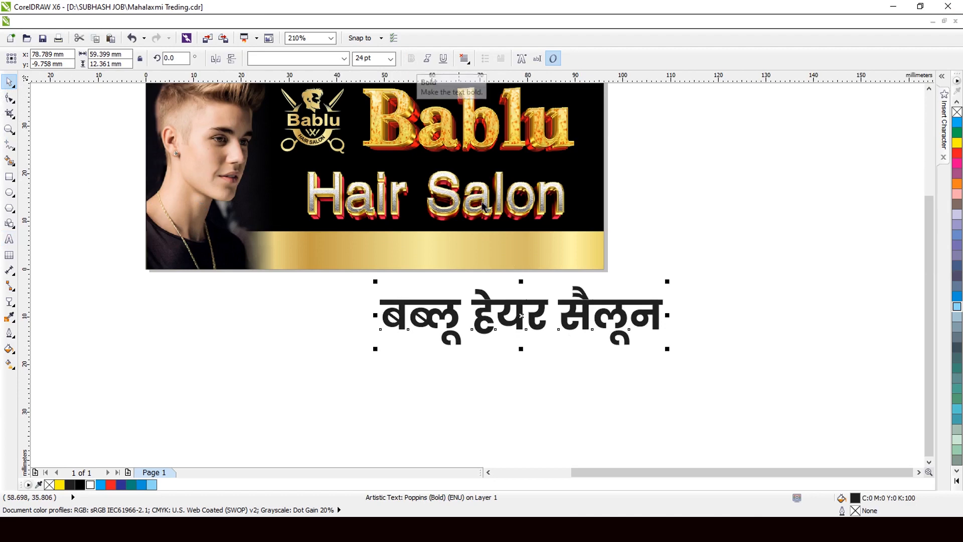
pyautogui.click(332, 59)
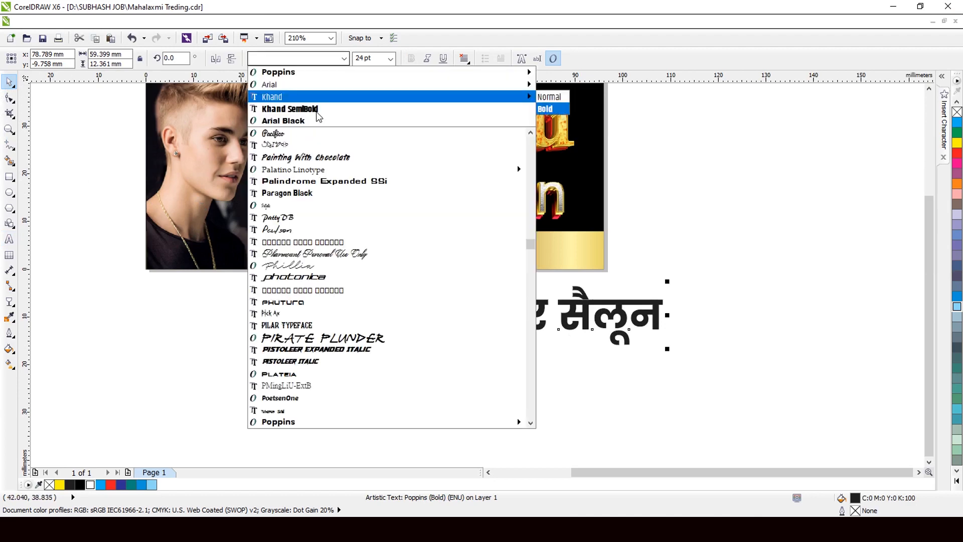
pyautogui.click(310, 100)
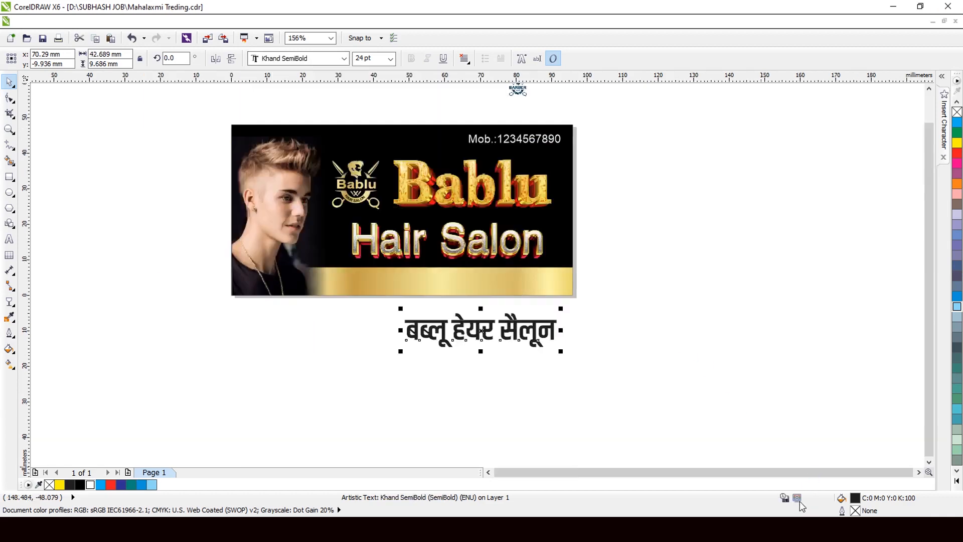
# Step: Scale the Bablu lettering down slightly and move the lettering, the gold logo and the Hair Salon text closer together
pyautogui.scroll(2, 463, 201)
pyautogui.click(437, 210)
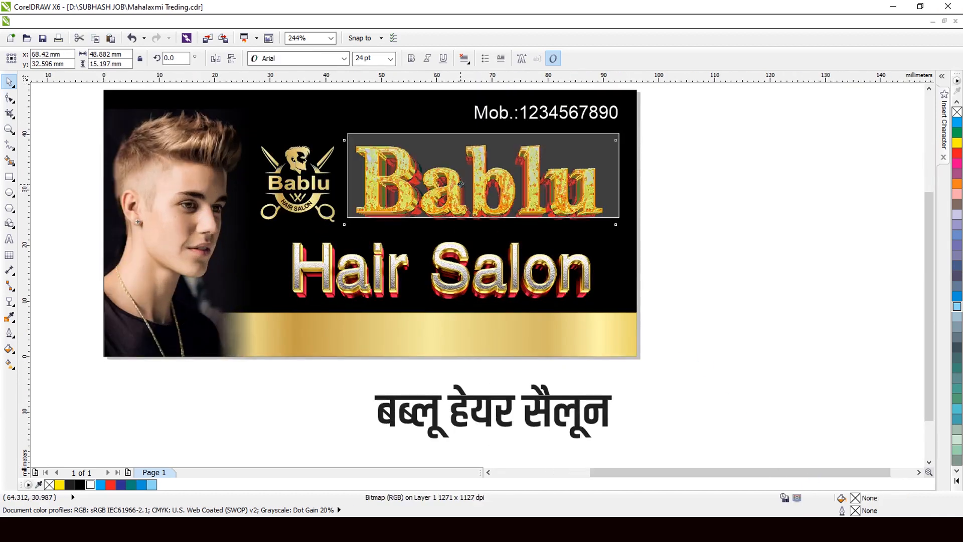
pyautogui.moveTo(343, 219); pyautogui.dragTo(322, 193)
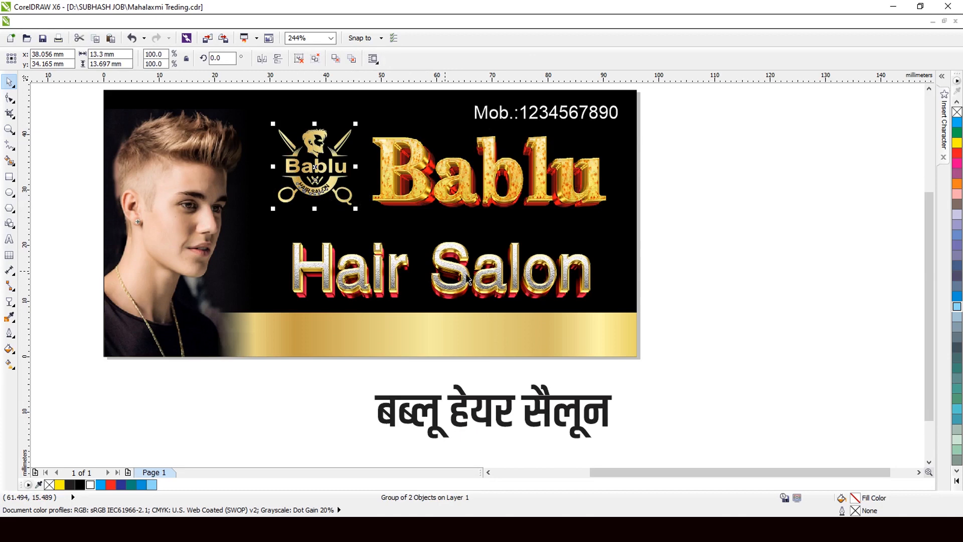
pyautogui.moveTo(468, 279); pyautogui.dragTo(480, 259)
pyautogui.scroll(-1, 487, 244)
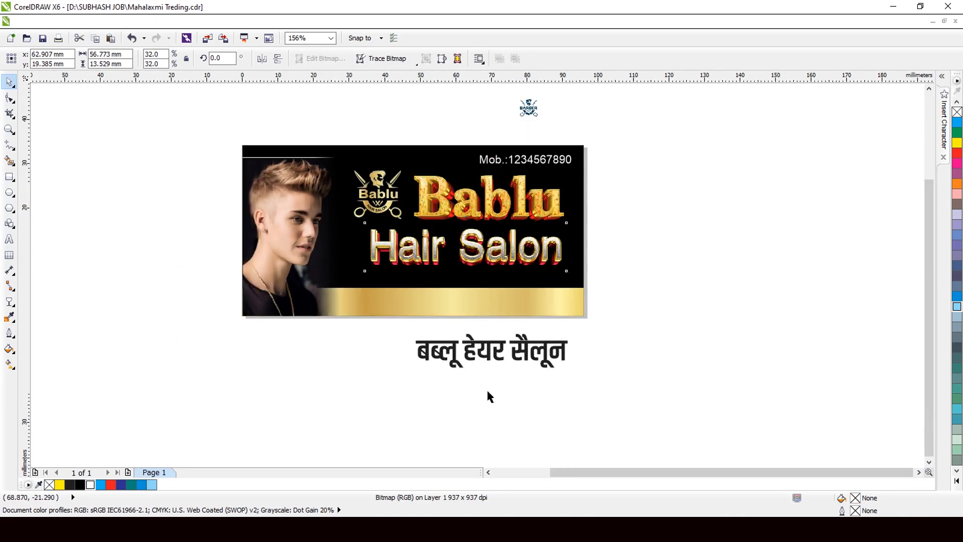
# Step: Move the Hindi text onto the gold bottom strip and stretch the strip upward to about 12 mm tall
pyautogui.scroll(1, 489, 396)
pyautogui.moveTo(502, 344); pyautogui.dragTo(505, 277)
pyautogui.scroll(3, 517, 301)
pyautogui.click(554, 290)
pyautogui.scroll(-2, 554, 290)
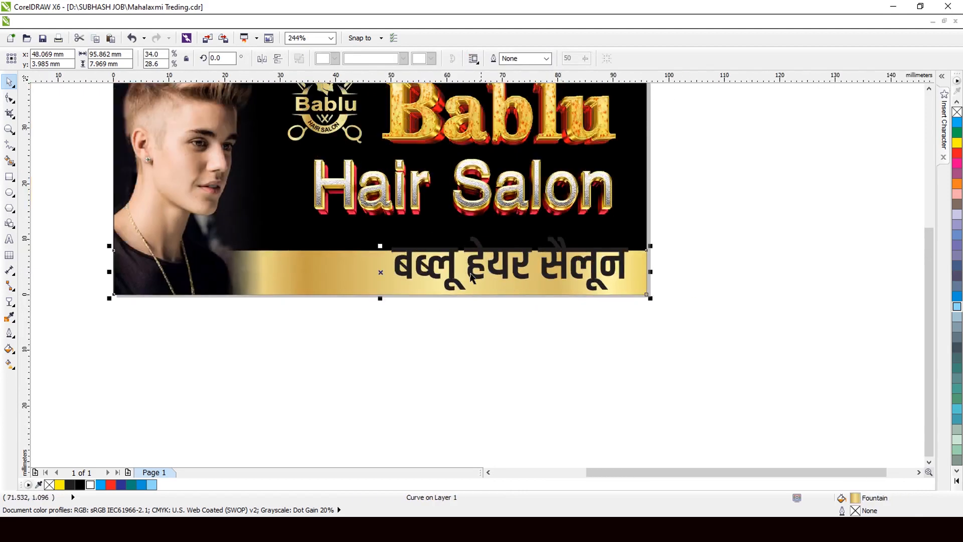
pyautogui.moveTo(382, 245)
pyautogui.mouseDown()
pyautogui.moveTo(386, 222)
pyautogui.moveTo(388, 238)
pyautogui.mouseUp()
pyautogui.press('Escape')
# Step: Scale the Hindi text to about 20.7 pt within the gold strip and fill it with C100 M100 Y100 K100 black
pyautogui.click(430, 259)
pyautogui.scroll(2, 430, 259)
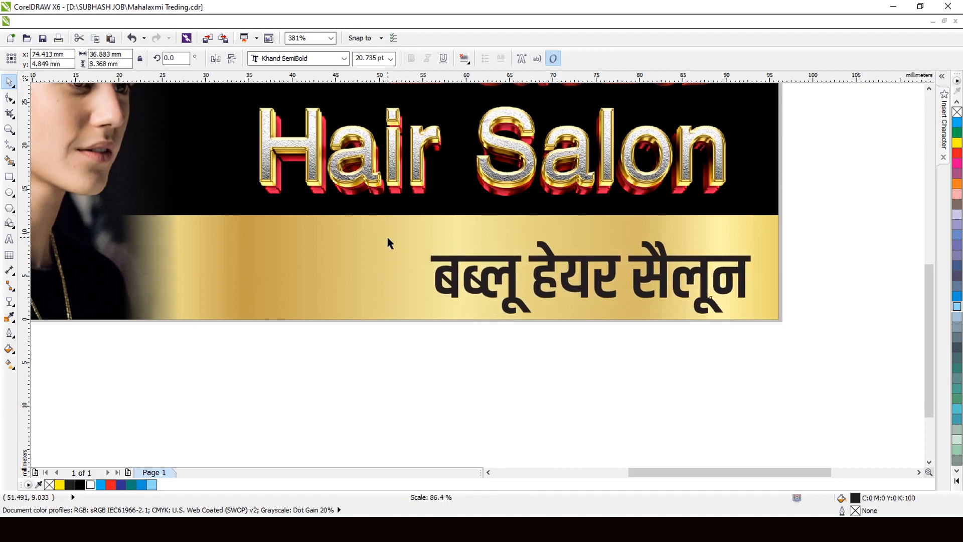
pyautogui.click(80, 484)
pyautogui.scroll(-2, 490, 350)
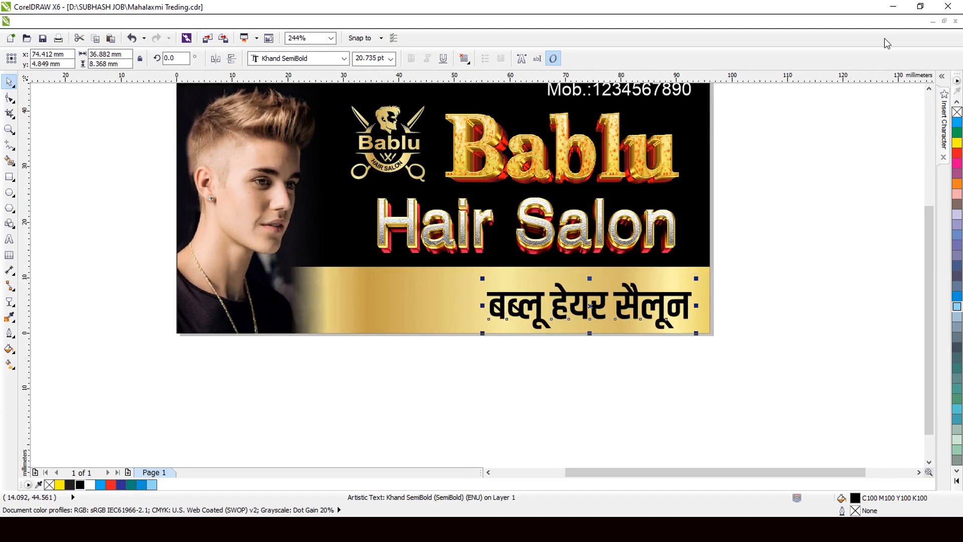
# Step: Import the Photo file from the New folder window and enlarge the hairstyle photo row on the gold strip to about 25 mm wide
pyautogui.click(896, 7)
pyautogui.click(893, 9)
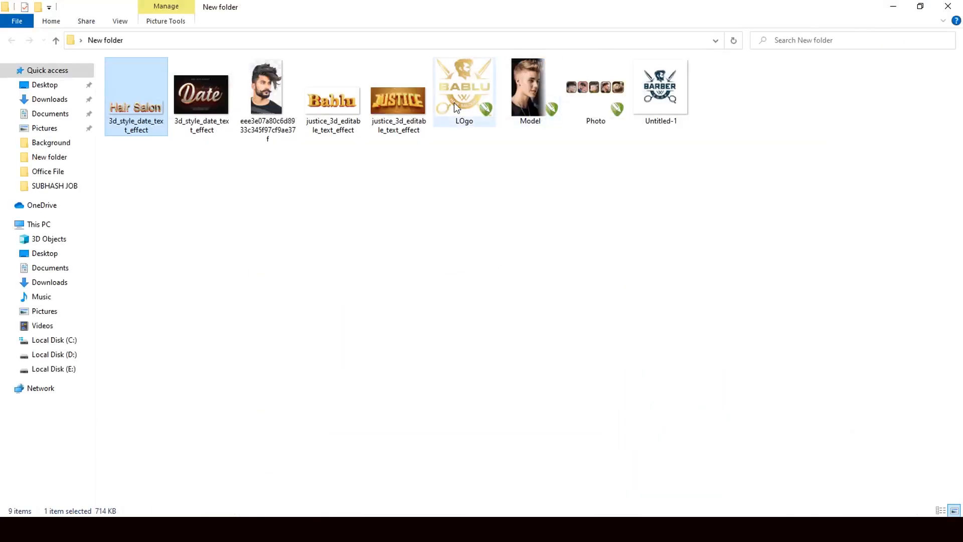
pyautogui.moveTo(595, 89); pyautogui.dragTo(381, 307)
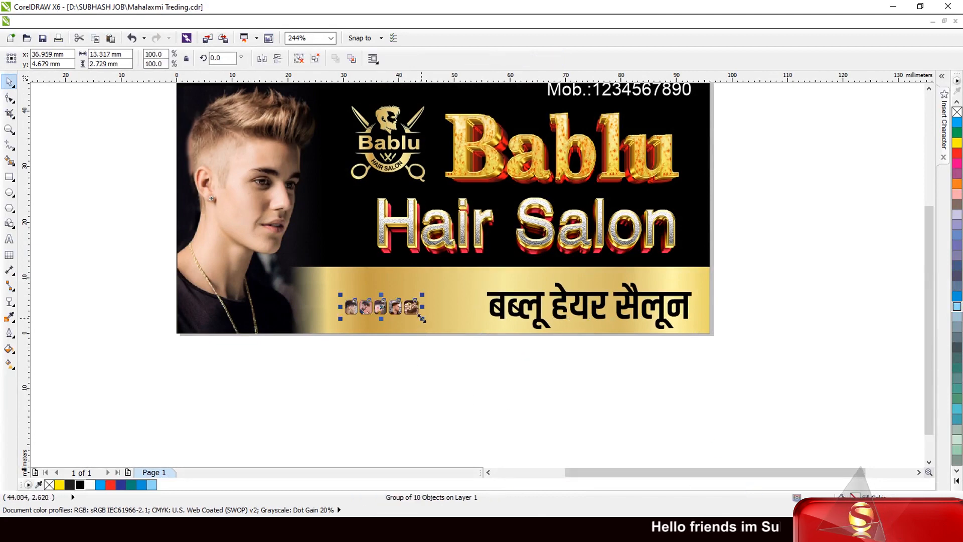
pyautogui.moveTo(423, 319); pyautogui.dragTo(466, 326)
pyautogui.moveTo(338, 297); pyautogui.dragTo(314, 290)
pyautogui.moveTo(390, 312); pyautogui.dragTo(390, 298)
# Step: Shrink the Hindi text to about 14.2 pt and reduce the gold strip behind it to about 34 × 10.6 mm
pyautogui.click(501, 321)
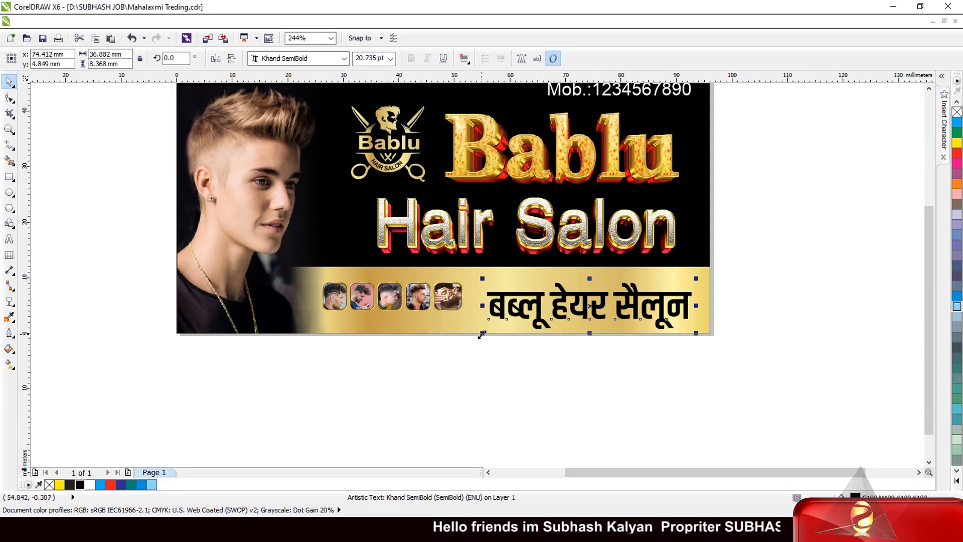
pyautogui.moveTo(482, 333); pyautogui.dragTo(547, 319)
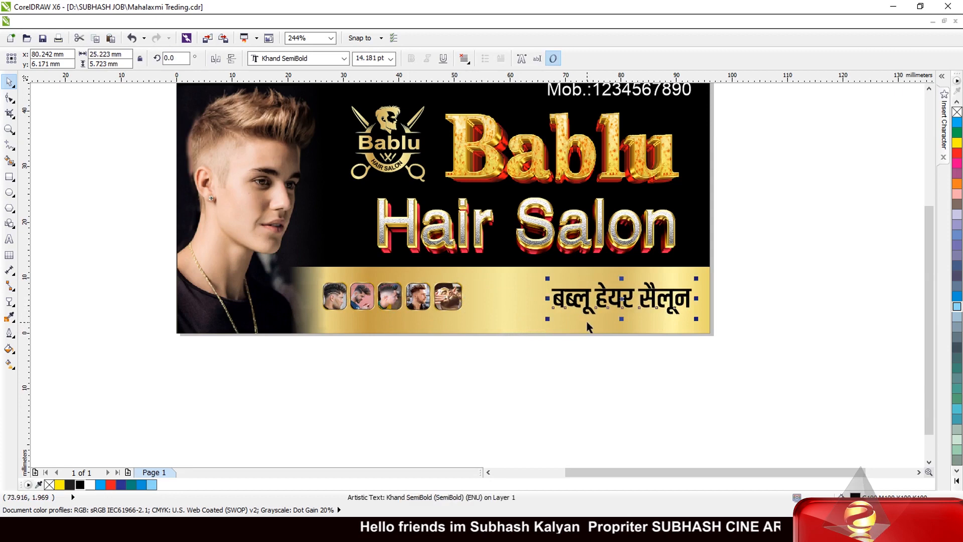
pyautogui.click(522, 321)
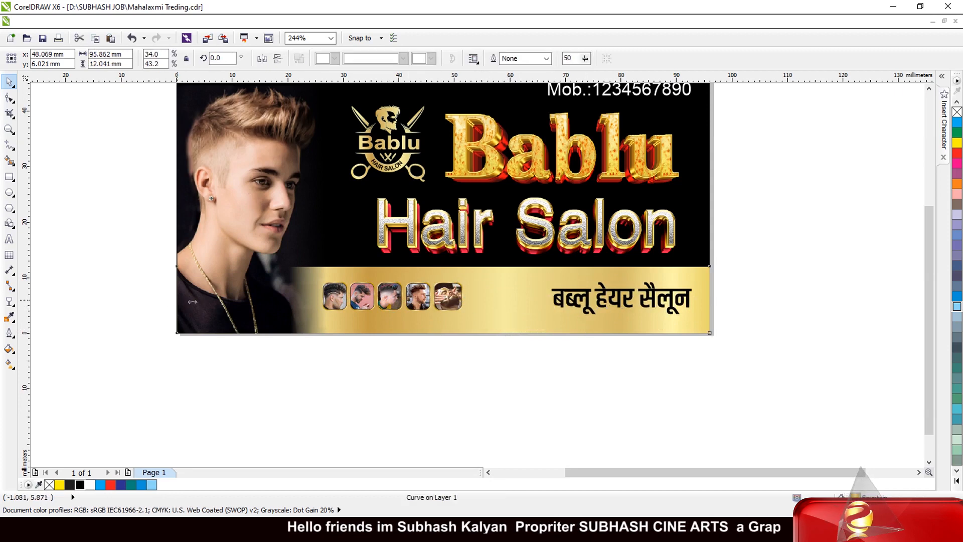
pyautogui.moveTo(177, 300); pyautogui.dragTo(501, 310)
pyautogui.scroll(3, 404, 372)
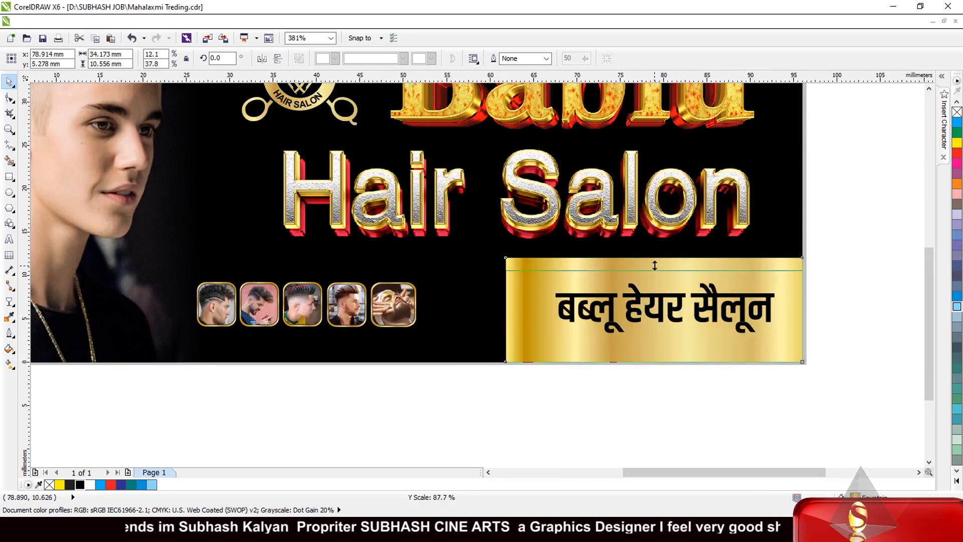
pyautogui.scroll(-2, 590, 309)
pyautogui.moveTo(655, 265); pyautogui.dragTo(646, 299)
pyautogui.scroll(2, 652, 358)
pyautogui.click(189, 335)
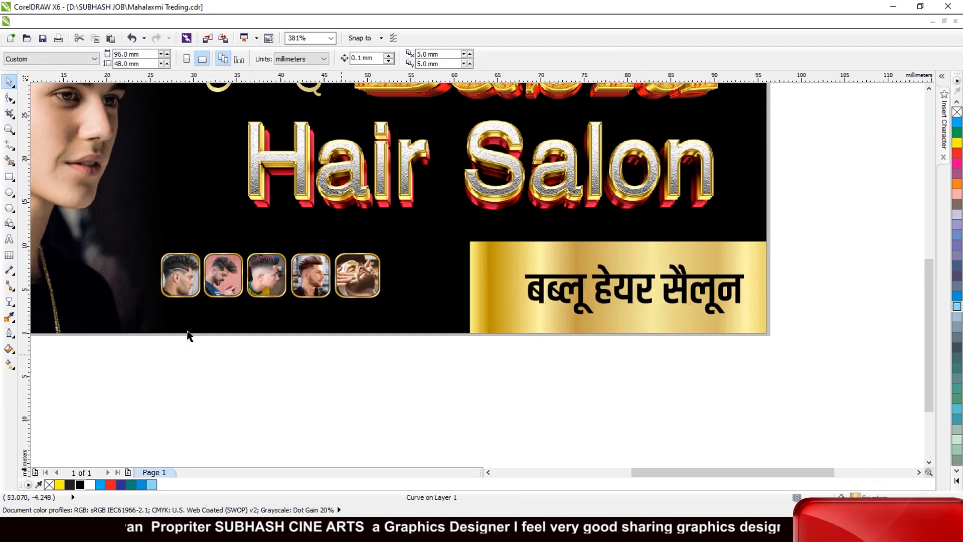
# Step: Draw a rectangle about 15 × 18.5 mm across the gold strip's left end and skew it into a slanted parallelogram
pyautogui.click(10, 178)
pyautogui.moveTo(368, 379); pyautogui.dragTo(501, 217)
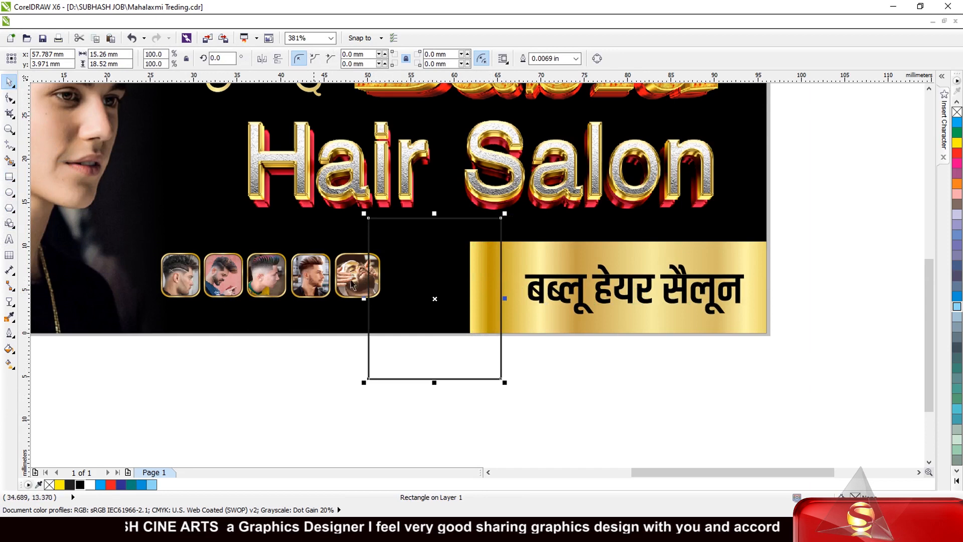
pyautogui.moveTo(434, 379); pyautogui.dragTo(492, 379)
# Step: Trim the gold strip's left end with the slanted shape, then delete the cutting shape
pyautogui.keyDown('shift'); pyautogui.click(702, 250); pyautogui.keyUp('shift')
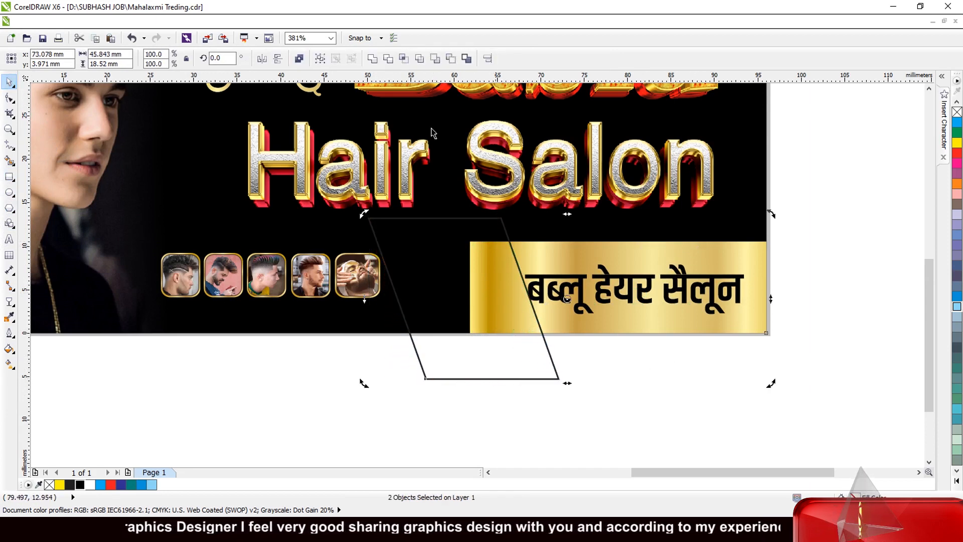
pyautogui.click(388, 59)
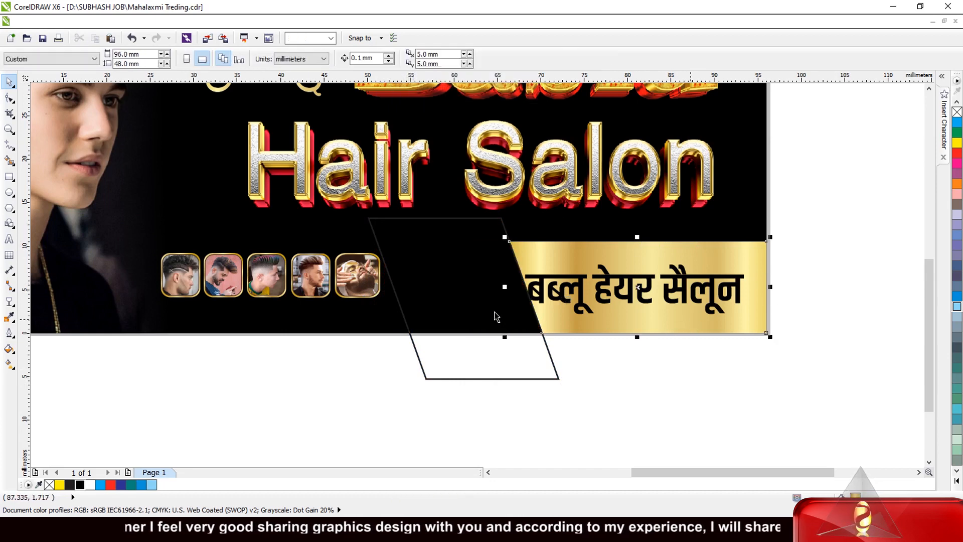
pyautogui.click(483, 354)
pyautogui.press('Delete')
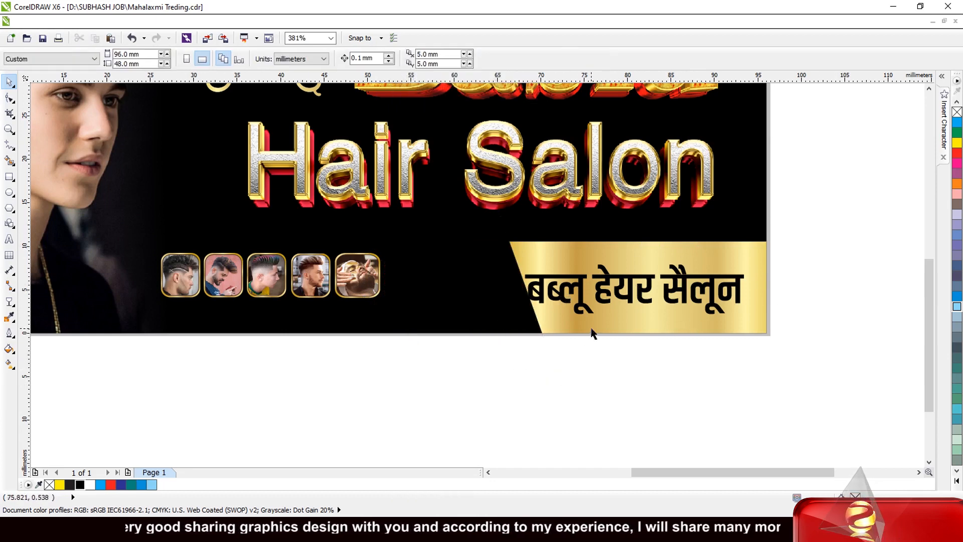
# Step: Resize the slanted gold strip to about 34.4 × 9 mm, raised off the banner's lower edge, and centre the Hindi text vertically on it
pyautogui.click(592, 330)
pyautogui.moveTo(495, 289); pyautogui.dragTo(461, 289)
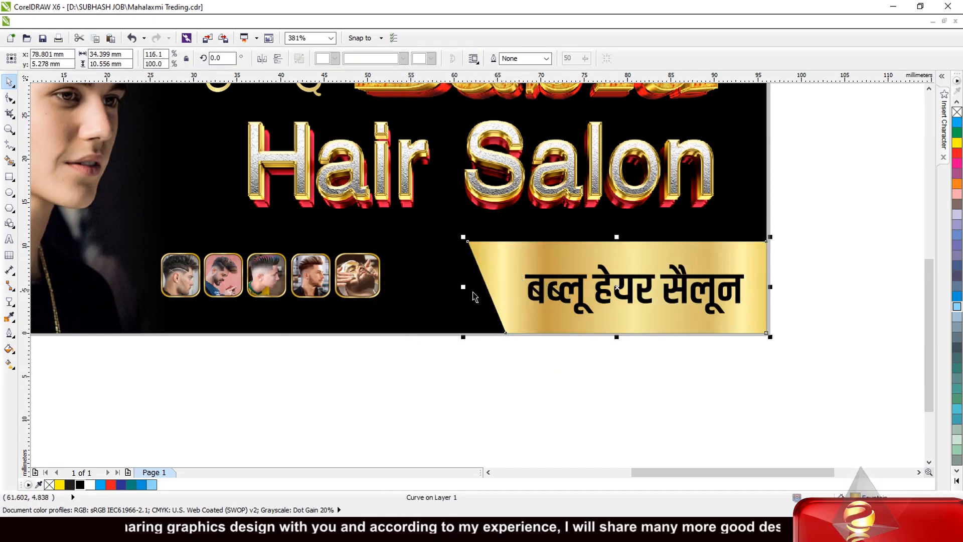
pyautogui.scroll(-1, 608, 308)
pyautogui.scroll(1, 609, 308)
pyautogui.moveTo(603, 344); pyautogui.dragTo(602, 336)
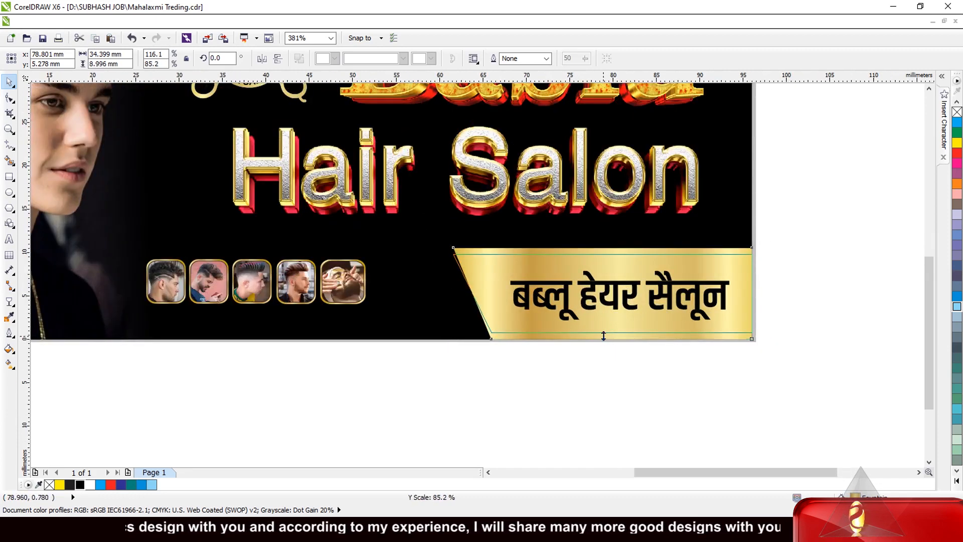
pyautogui.keyDown('shift'); pyautogui.click(683, 311); pyautogui.keyUp('shift')
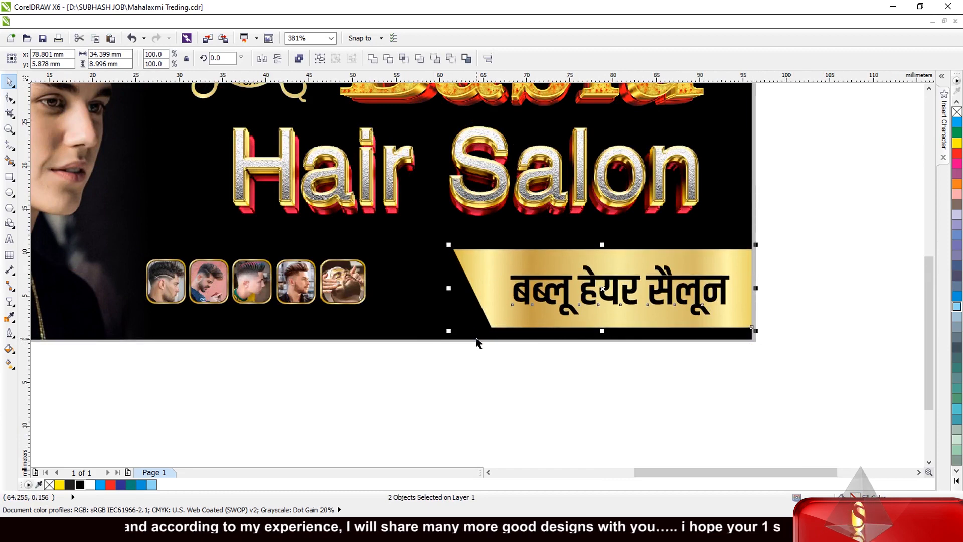
# Step: Enlarge the row of hairstyle photos to span the space between the portrait and the slanted gold strip
pyautogui.scroll(-3, 451, 352)
pyautogui.click(276, 362)
pyautogui.click(407, 309)
pyautogui.scroll(1, 432, 291)
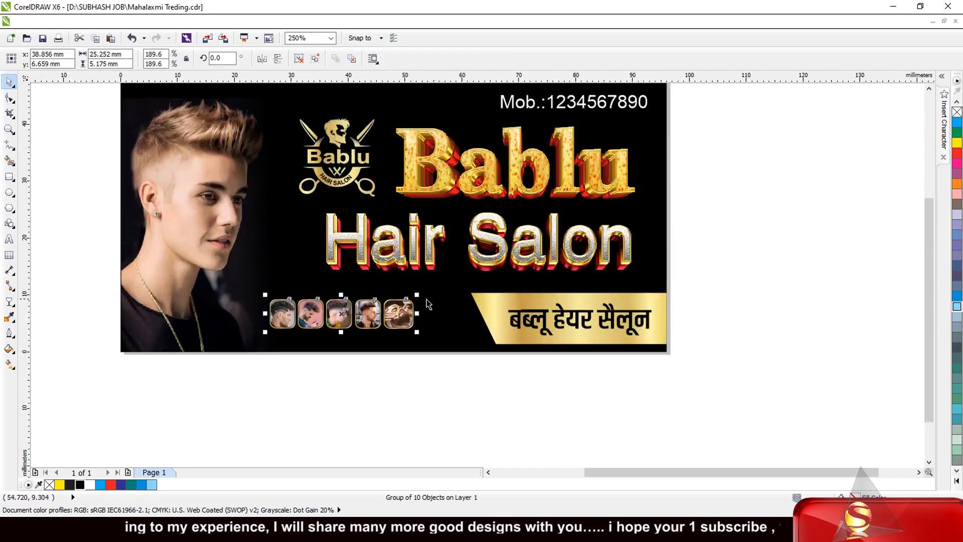
pyautogui.moveTo(420, 296); pyautogui.dragTo(469, 277)
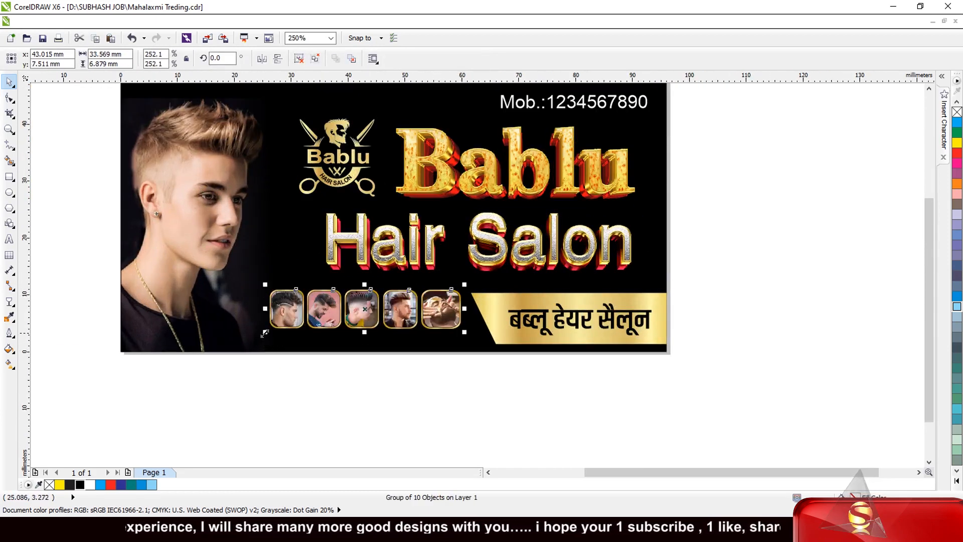
pyautogui.moveTo(262, 332); pyautogui.dragTo(244, 338)
pyautogui.click(765, 448)
pyautogui.press('F4')
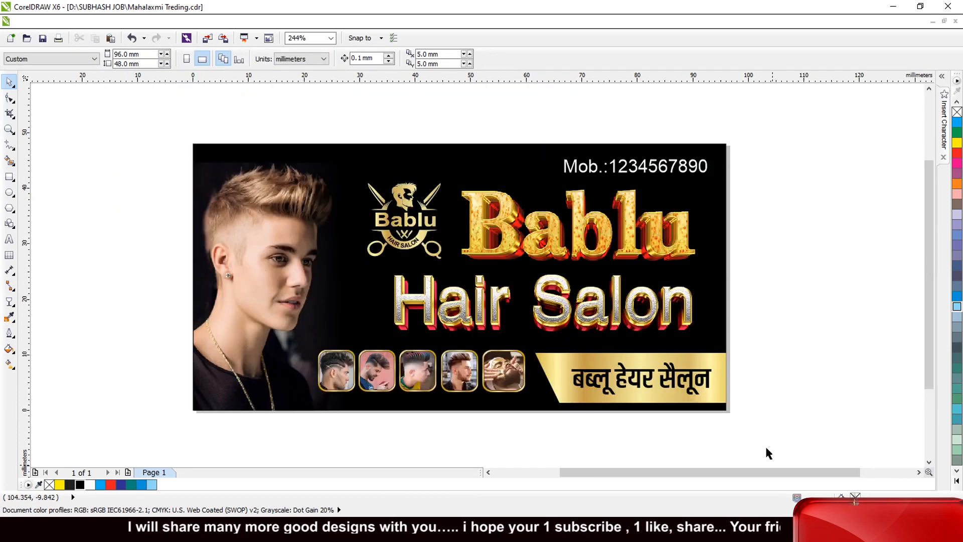
pyautogui.scroll(-1, 514, 307)
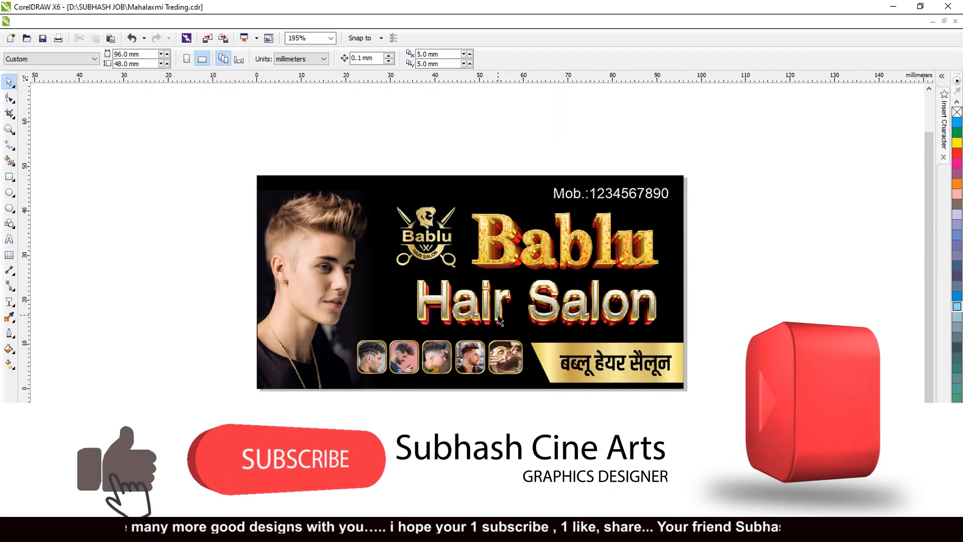
pyautogui.click(593, 386)
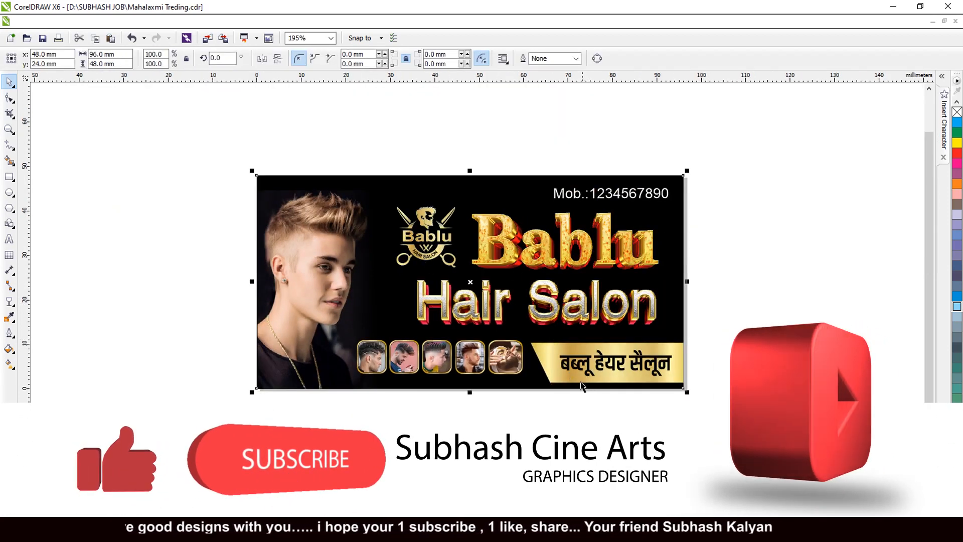